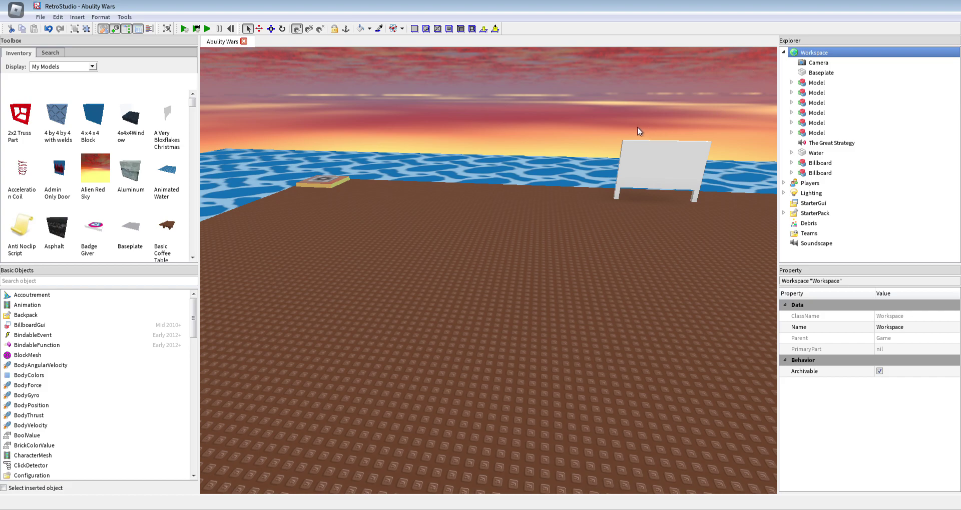
pyautogui.moveTo(595, 137); pyautogui.dragTo(564, 137, button='right')
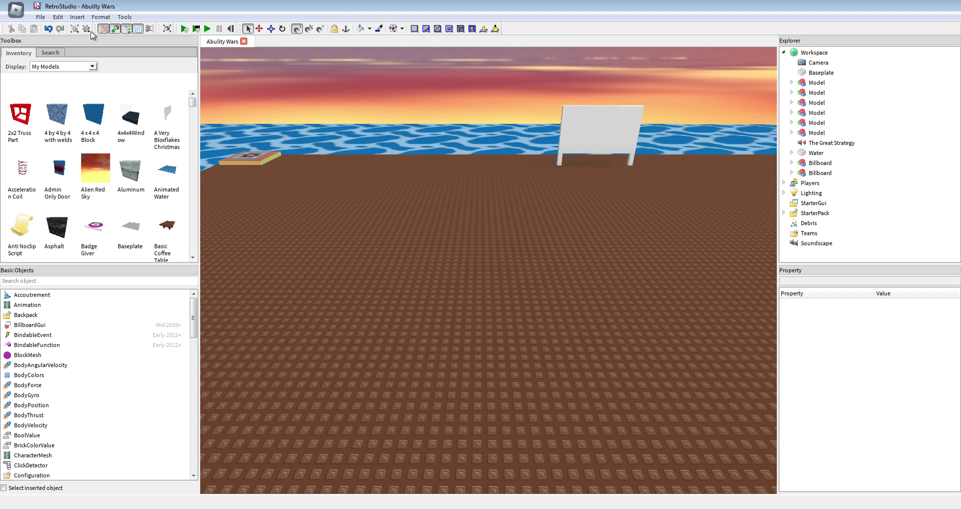
pyautogui.click(42, 19)
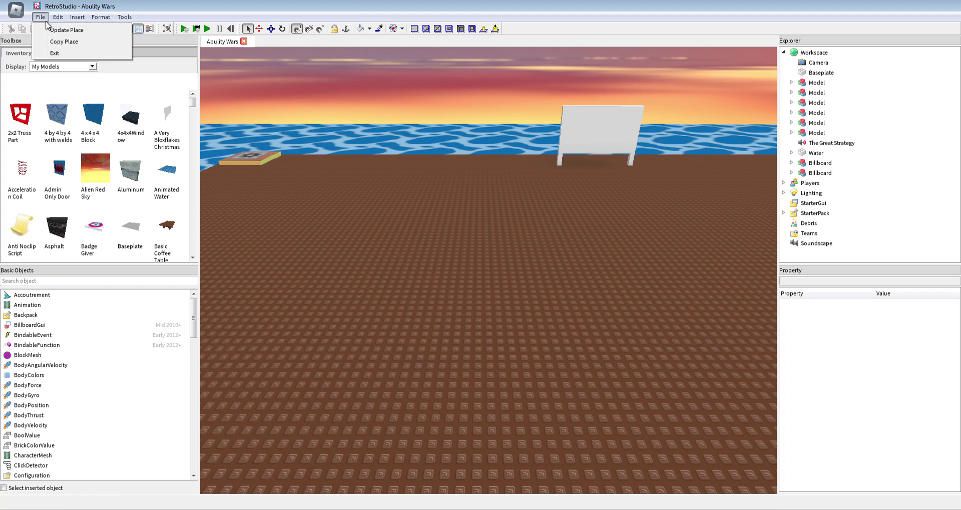
pyautogui.click(44, 19)
pyautogui.moveTo(386, 263); pyautogui.dragTo(386, 263, button='right')
pyautogui.scroll(-3, 386, 263)
pyautogui.press('w')
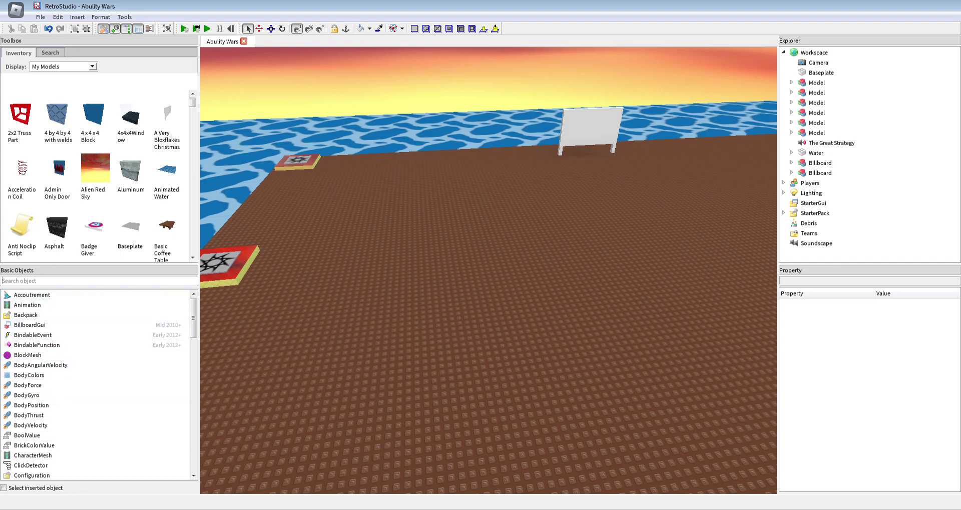
# Find Part by filtering the basic objects with "pa", insert two Parts on the baseplate, and clear the filter.
pyautogui.click(13, 282)
pyautogui.write('pa')
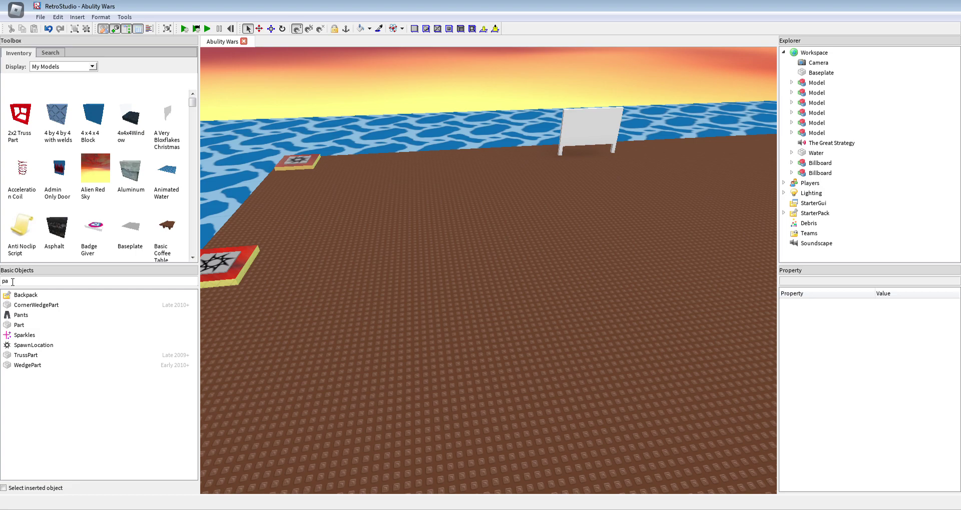
pyautogui.click(29, 327)
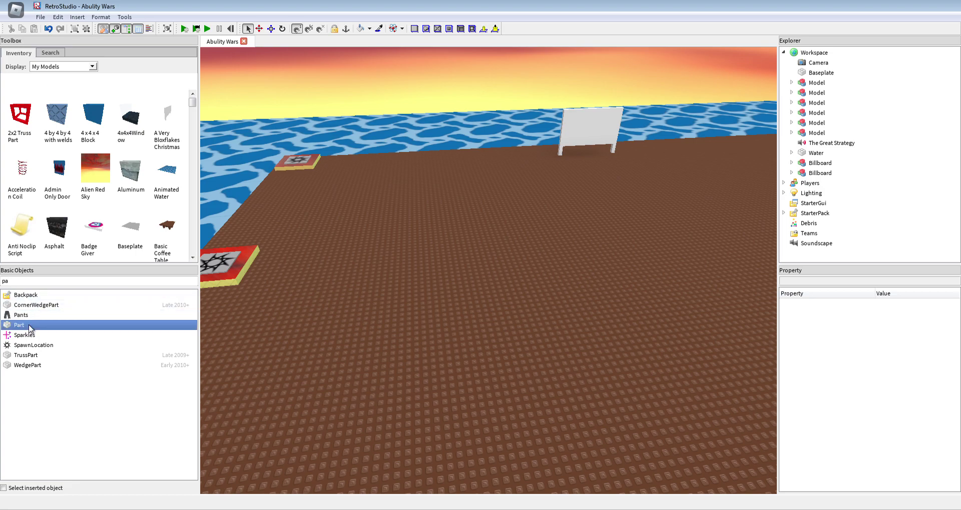
pyautogui.doubleClick(57, 330)
pyautogui.moveTo(523, 249); pyautogui.dragTo(595, 281)
pyautogui.moveTo(459, 243); pyautogui.dragTo(483, 248)
pyautogui.scroll(3, 481, 240)
pyautogui.moveTo(475, 229); pyautogui.dragTo(428, 321, button='right')
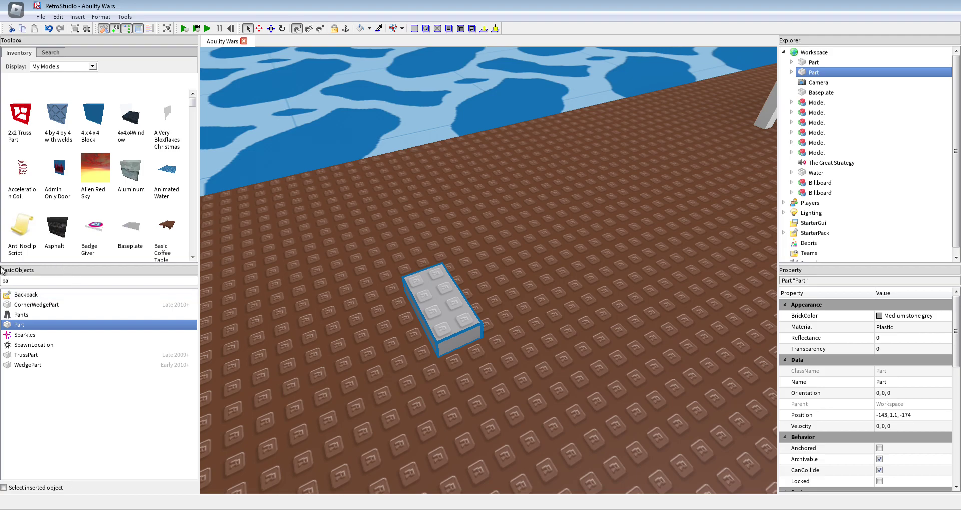
pyautogui.press('BackSpace')
pyautogui.press('BackSpace')
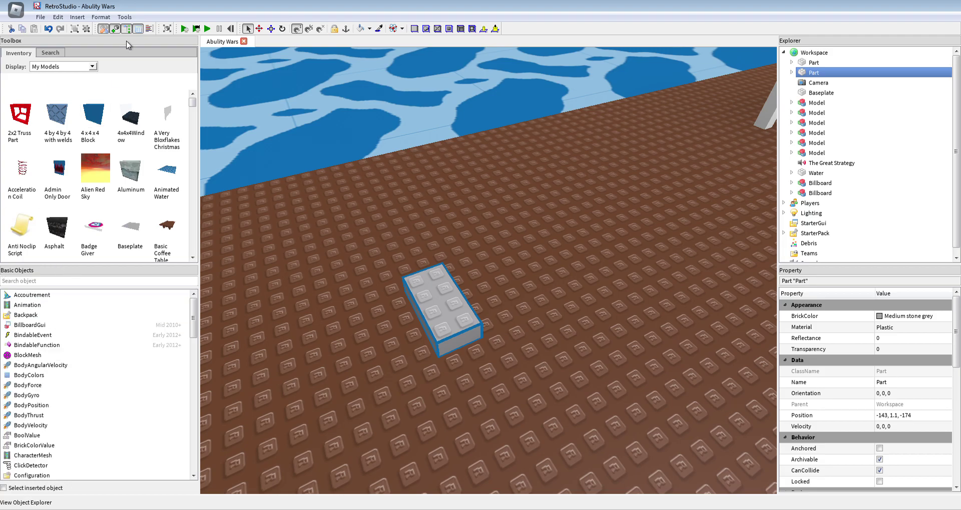
# Resize the selected part into a stair step about one stud deep and six studs long.
pyautogui.click(270, 29)
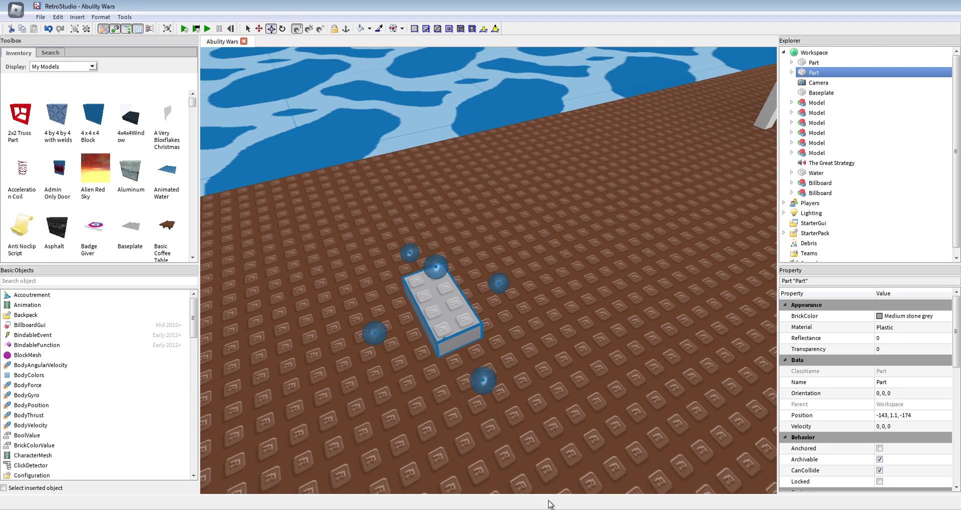
pyautogui.moveTo(493, 399); pyautogui.dragTo(393, 249)
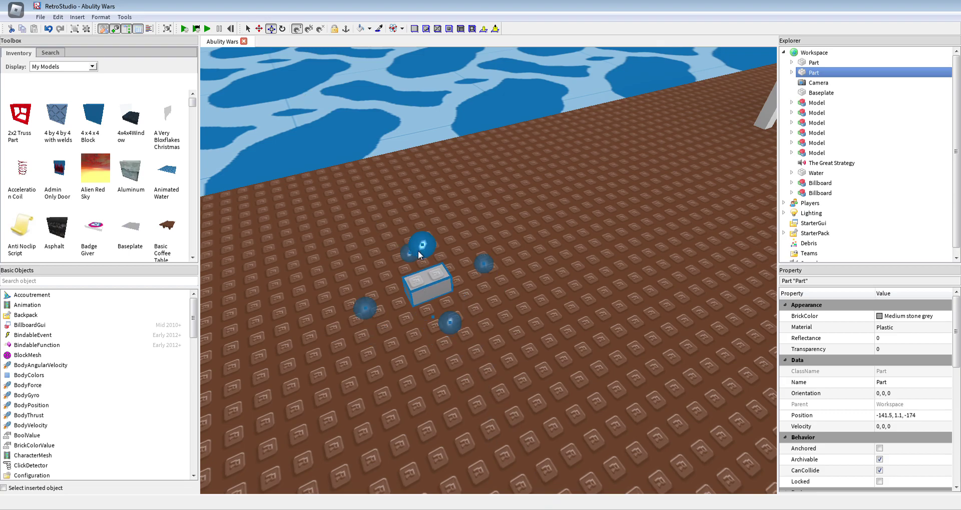
pyautogui.moveTo(484, 264); pyautogui.dragTo(549, 239)
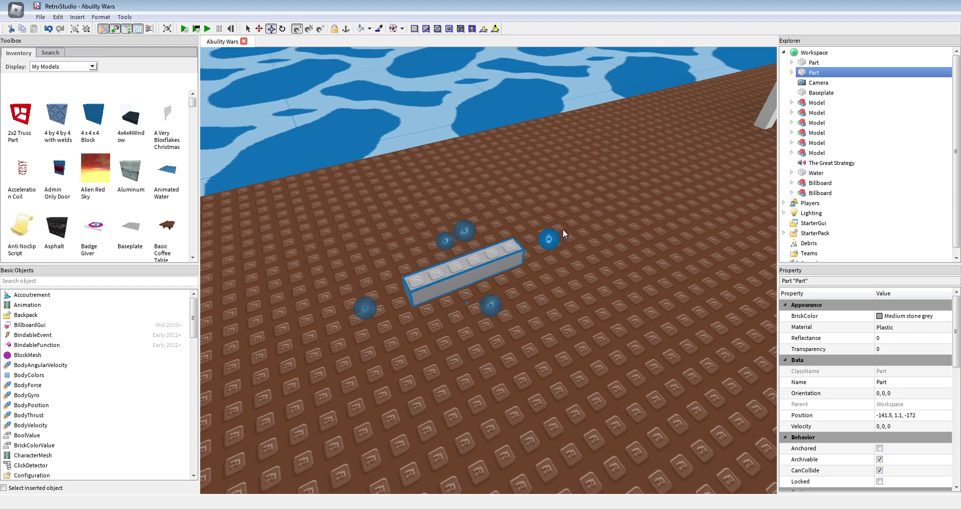
# Move the long part to the edge of the baseplate beside the water, at about -127.5, 1.1, -175.
pyautogui.moveTo(499, 265); pyautogui.dragTo(489, 222)
pyautogui.moveTo(505, 222); pyautogui.dragTo(489, 223, button='right')
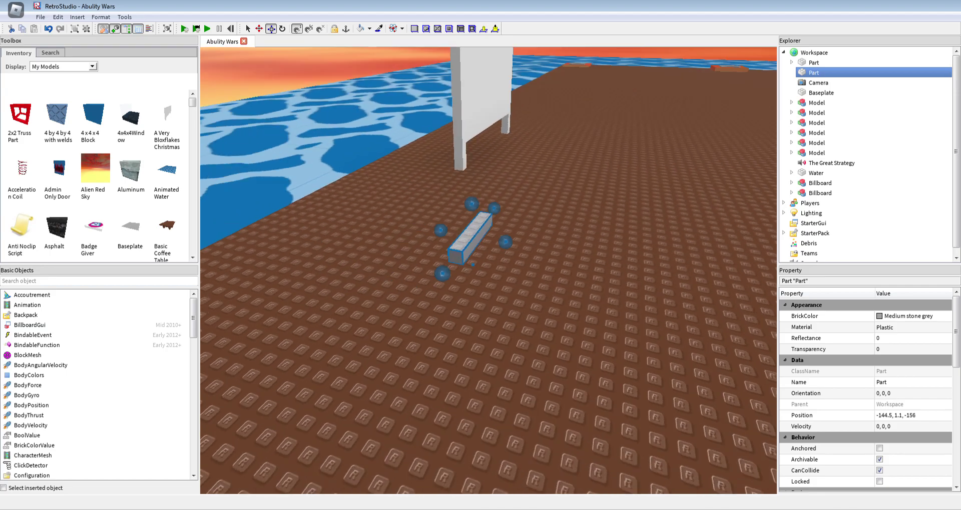
pyautogui.moveTo(489, 223); pyautogui.dragTo(500, 220)
pyautogui.moveTo(489, 223); pyautogui.dragTo(501, 220, button='right')
pyautogui.moveTo(501, 220); pyautogui.dragTo(474, 223)
pyautogui.moveTo(501, 220); pyautogui.dragTo(475, 223, button='right')
pyautogui.moveTo(474, 222); pyautogui.dragTo(495, 276)
pyautogui.moveTo(407, 227); pyautogui.dragTo(495, 275, button='right')
pyautogui.scroll(-2, 451, 250)
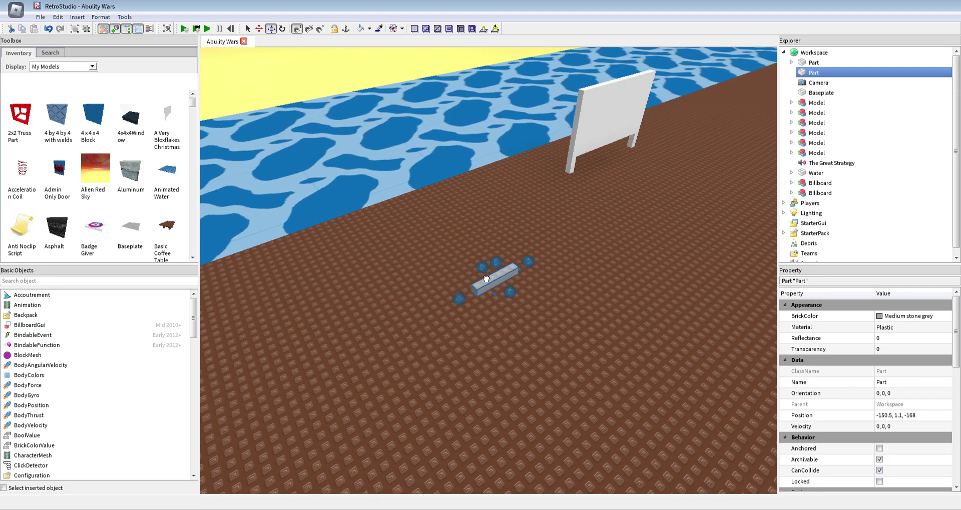
pyautogui.moveTo(495, 275); pyautogui.dragTo(491, 242)
pyautogui.moveTo(495, 276); pyautogui.dragTo(491, 243, button='right')
pyautogui.moveTo(491, 242); pyautogui.dragTo(482, 248)
pyautogui.moveTo(491, 242)
pyautogui.mouseDown(button='right')
pyautogui.moveTo(482, 248)
pyautogui.moveTo(505, 237)
pyautogui.mouseUp(button='right')
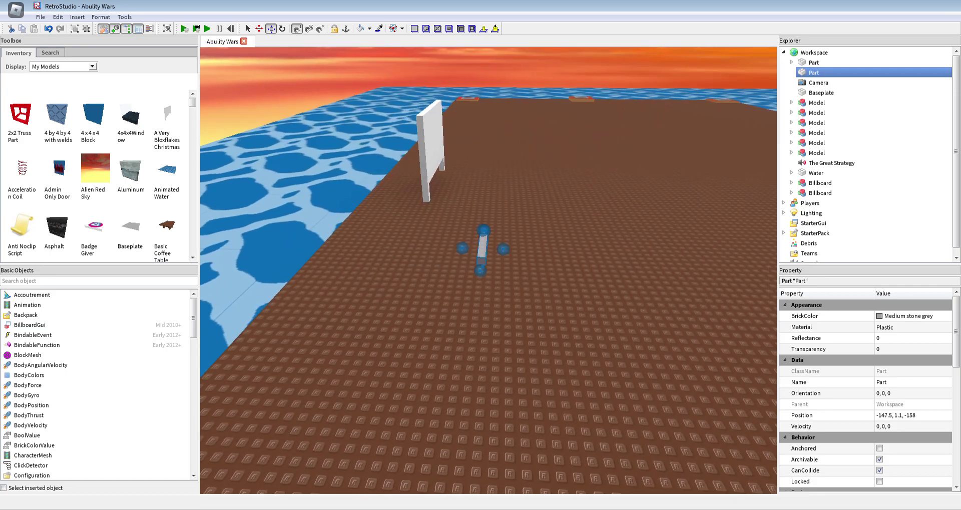
pyautogui.moveTo(420, 332)
pyautogui.mouseDown()
pyautogui.moveTo(439, 334)
pyautogui.moveTo(426, 327)
pyautogui.mouseUp()
pyautogui.click(431, 302)
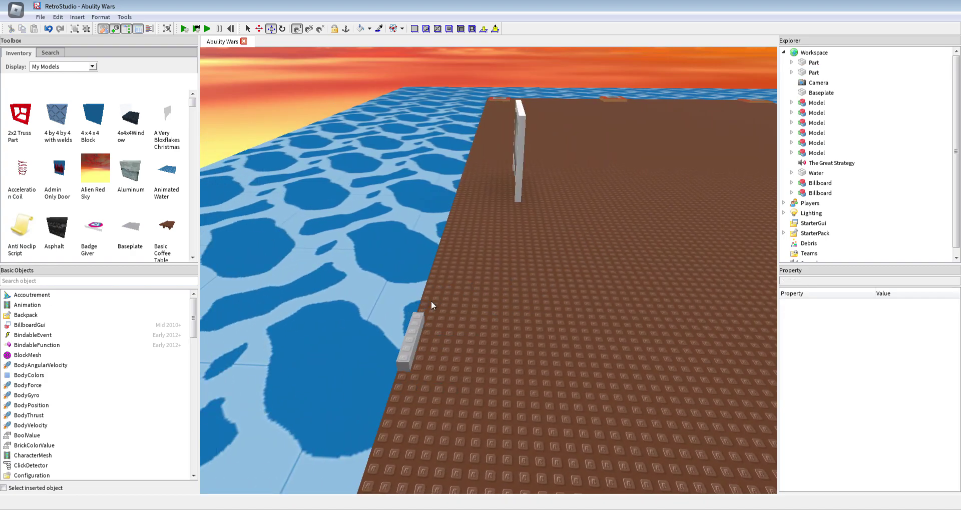
pyautogui.click(419, 317)
# Place the second part alongside the first step and resize it to about one stud deep and three studs long.
pyautogui.moveTo(426, 321); pyautogui.dragTo(449, 325, button='right')
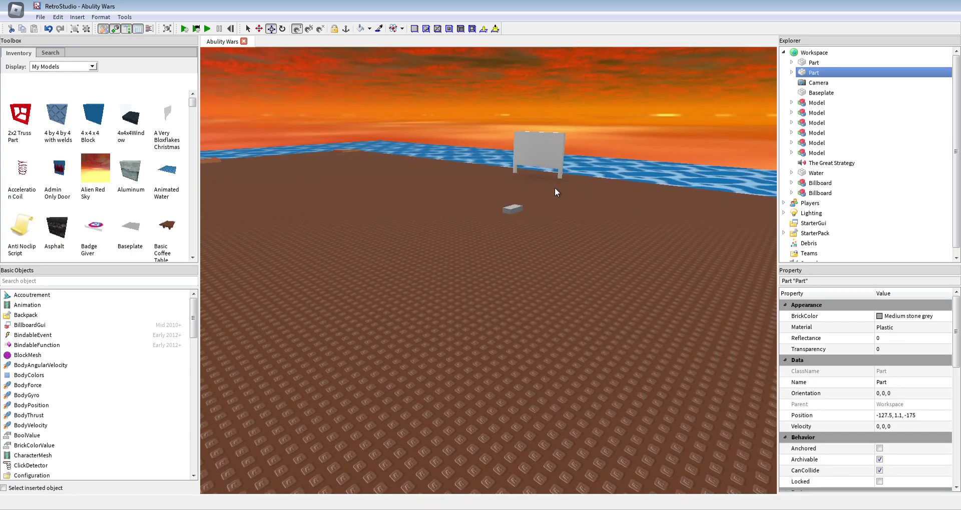
pyautogui.click(511, 210)
pyautogui.press('f')
pyautogui.moveTo(511, 210); pyautogui.dragTo(477, 254, button='right')
pyautogui.moveTo(478, 255); pyautogui.dragTo(517, 187)
pyautogui.scroll(1, 649, 221)
pyautogui.moveTo(566, 232); pyautogui.dragTo(568, 188)
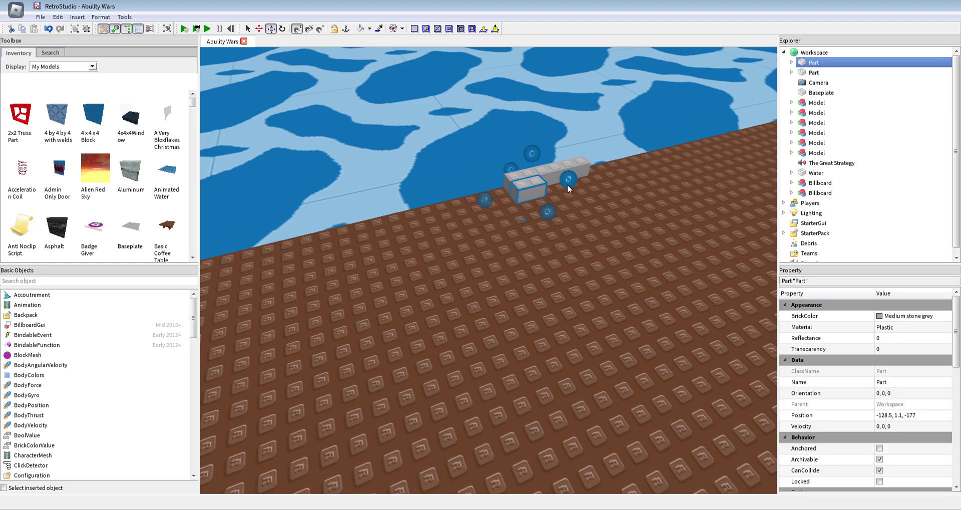
pyautogui.click(576, 169)
pyautogui.click(546, 183)
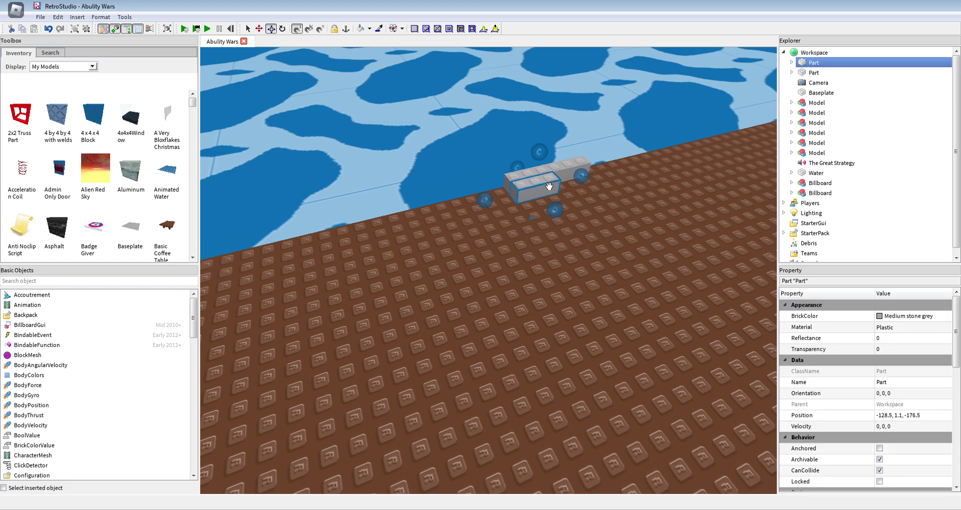
pyautogui.moveTo(548, 184); pyautogui.dragTo(625, 176, button='right')
pyautogui.moveTo(505, 229); pyautogui.dragTo(547, 213, button='right')
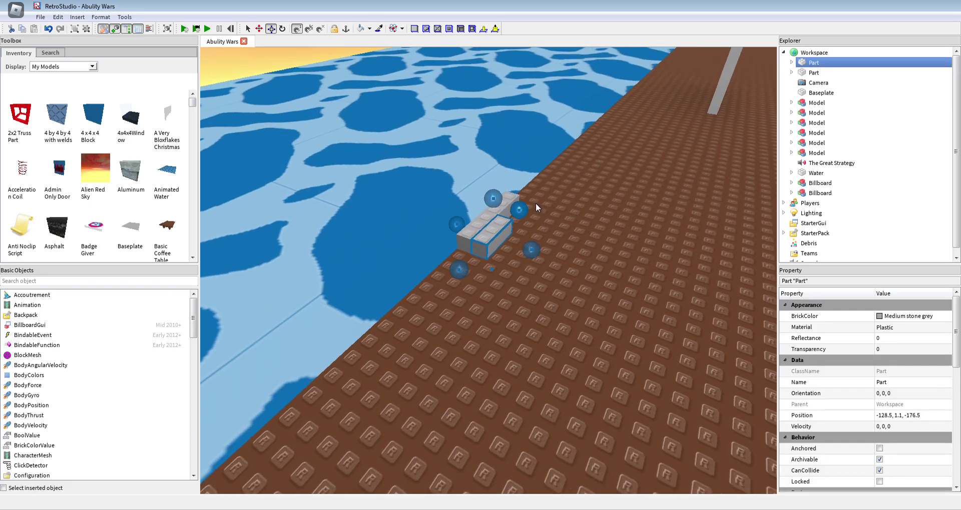
# Move the second part one level up on the water side of the first step and lengthen it to match that step.
pyautogui.moveTo(498, 230); pyautogui.dragTo(556, 189)
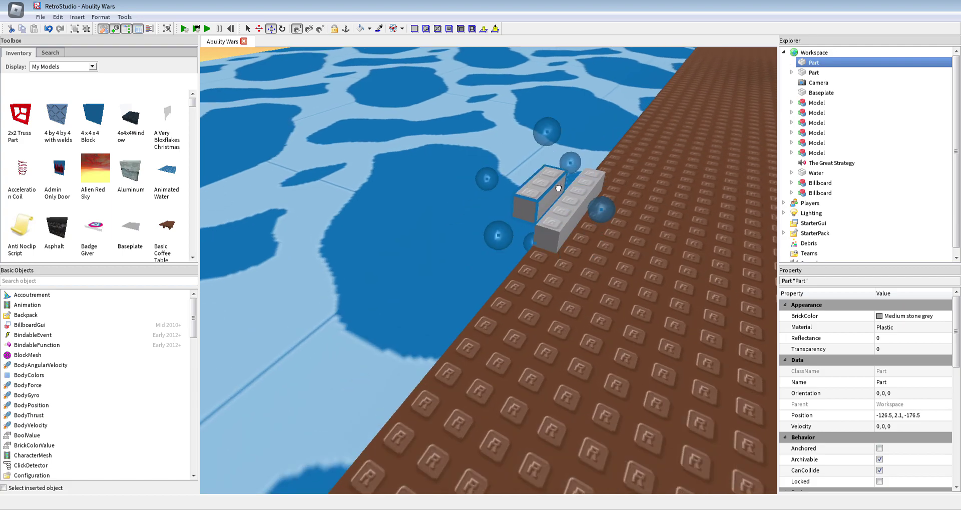
pyautogui.moveTo(555, 189); pyautogui.dragTo(451, 200, button='right')
pyautogui.moveTo(647, 133); pyautogui.dragTo(738, 145)
pyautogui.scroll(-2, 736, 152)
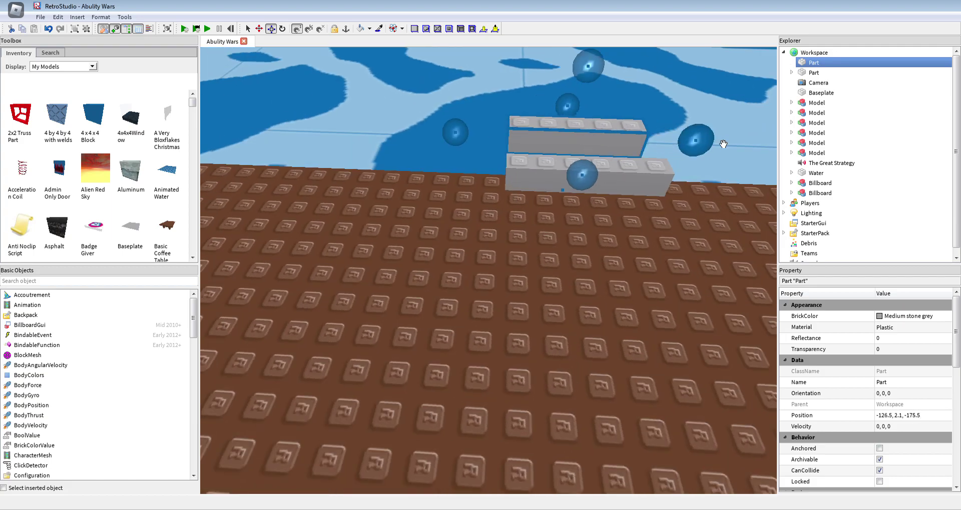
pyautogui.press('s')
pyautogui.press('d')
# Select both stair steps, copy them, and paste the copies into the Workspace.
pyautogui.click(600, 244)
pyautogui.moveTo(564, 231); pyautogui.dragTo(429, 165)
pyautogui.moveTo(472, 178); pyautogui.dragTo(564, 258, button='right')
pyautogui.moveTo(472, 253); pyautogui.dragTo(466, 276, button='right')
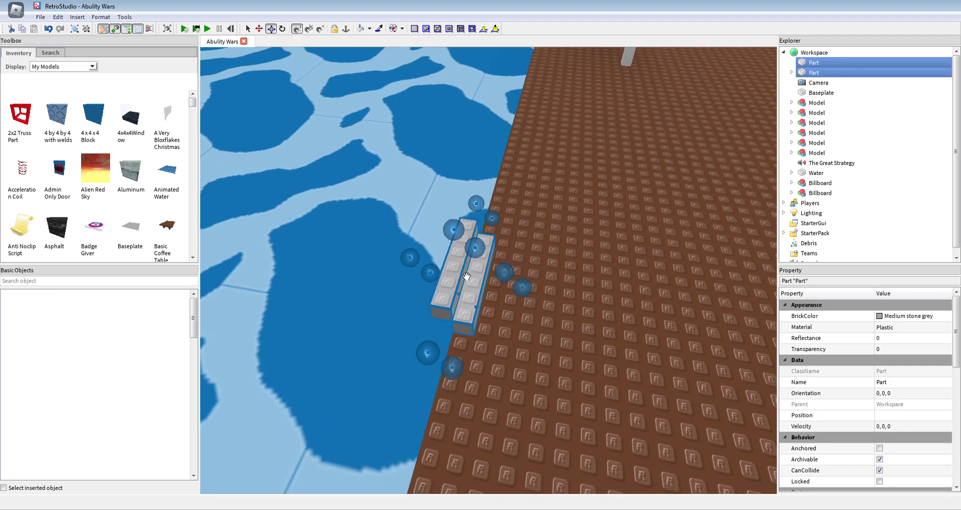
pyautogui.rightClick(809, 69)
pyautogui.click(846, 84)
pyautogui.rightClick(813, 53)
pyautogui.click(828, 84)
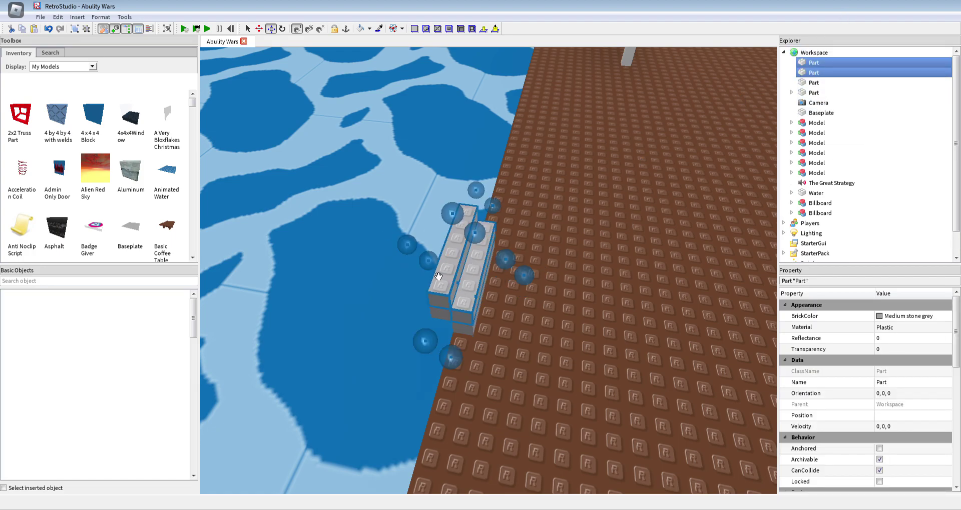
# Move the pasted pair of steps outward over the water and raise it to continue the staircase.
pyautogui.scroll(3, 463, 256)
pyautogui.scroll(-3, 64, 31)
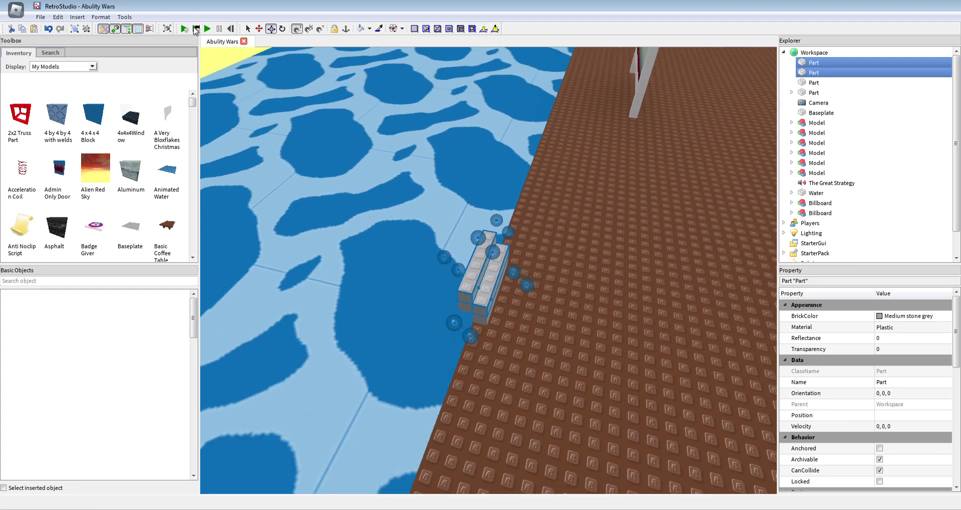
pyautogui.click(261, 29)
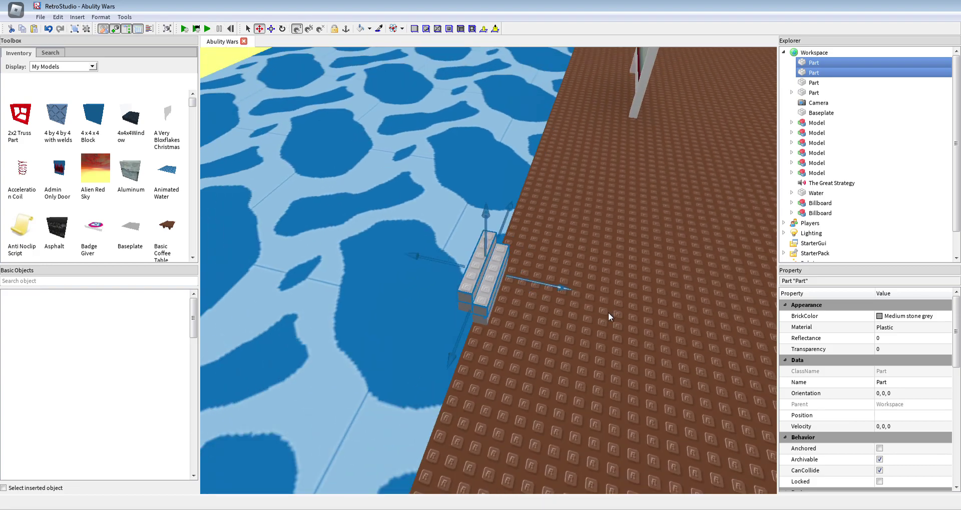
pyautogui.moveTo(559, 292); pyautogui.dragTo(539, 285)
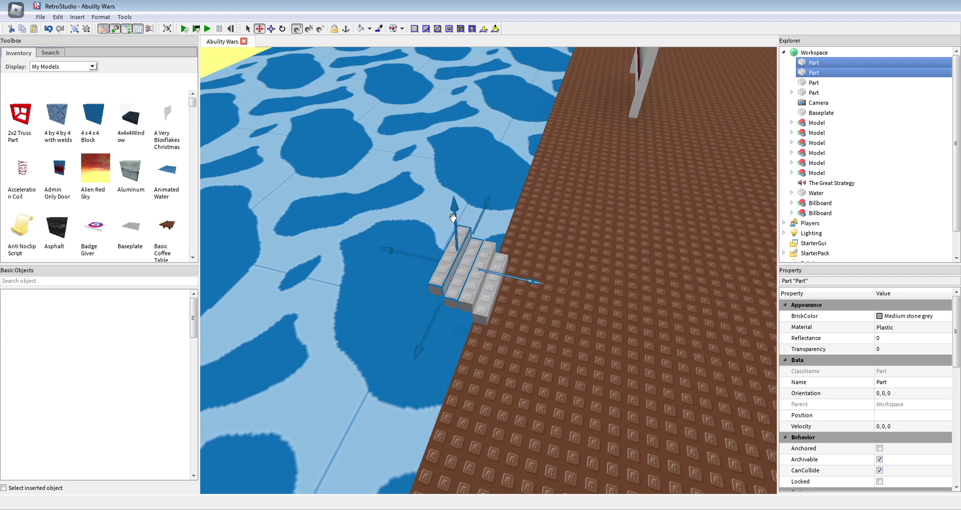
pyautogui.scroll(3, 637, 281)
pyautogui.moveTo(637, 280); pyautogui.dragTo(364, 207, button='right')
pyautogui.scroll(-2, 365, 207)
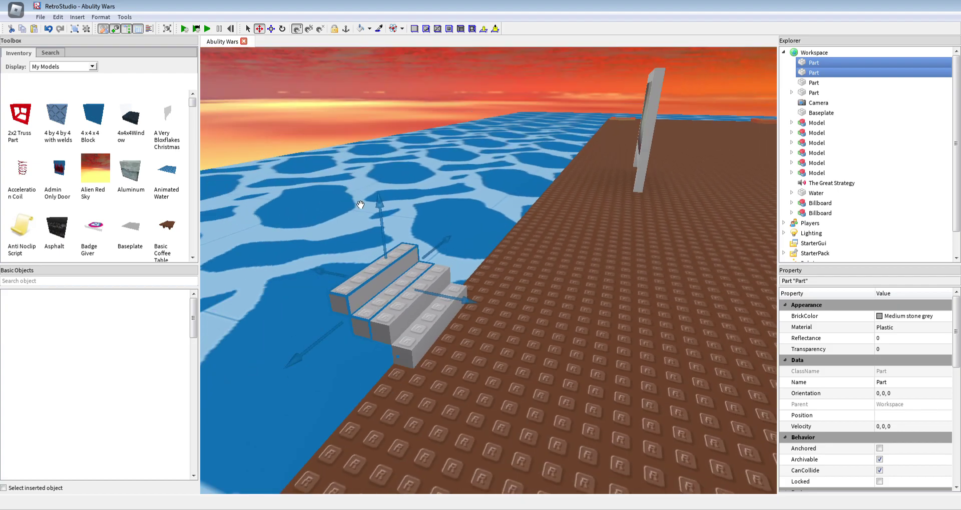
pyautogui.moveTo(378, 201); pyautogui.dragTo(382, 173)
# Select all four stair steps, copy them, and paste the copies into the Workspace.
pyautogui.press('a')
pyautogui.press('s')
pyautogui.moveTo(613, 377); pyautogui.dragTo(395, 189)
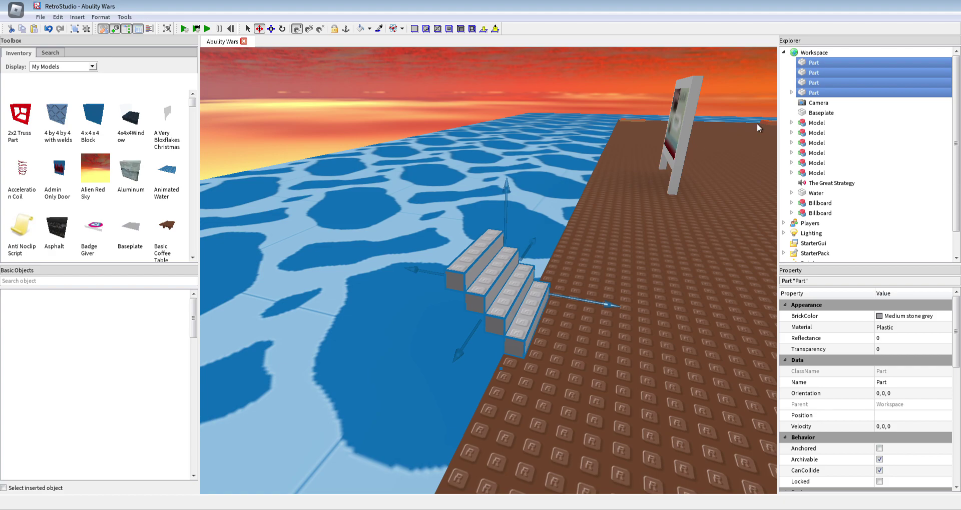
pyautogui.rightClick(823, 71)
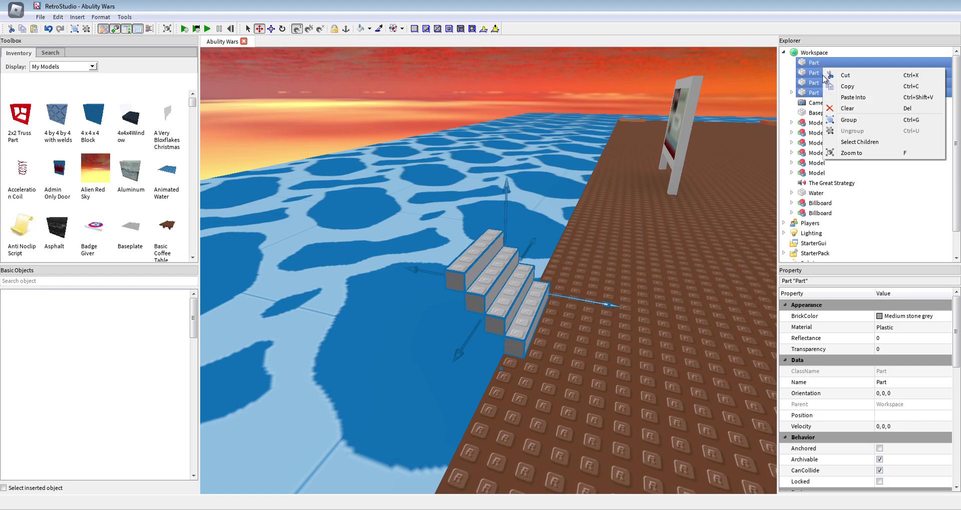
pyautogui.click(846, 86)
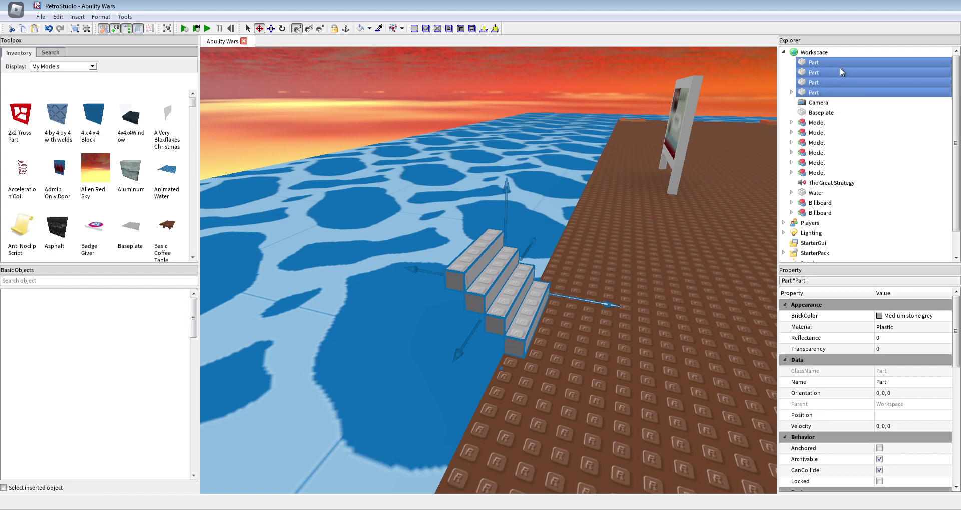
pyautogui.rightClick(801, 54)
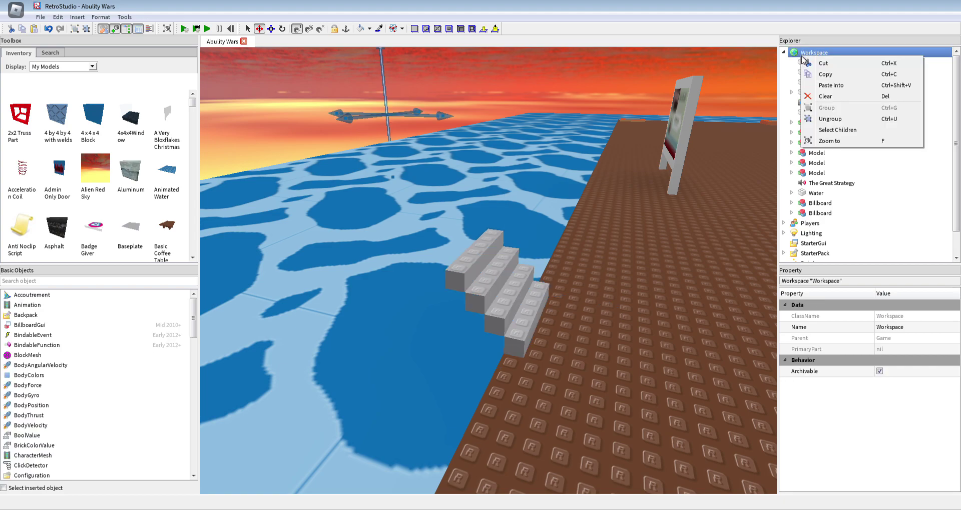
pyautogui.click(824, 96)
pyautogui.rightClick(814, 52)
pyautogui.click(851, 79)
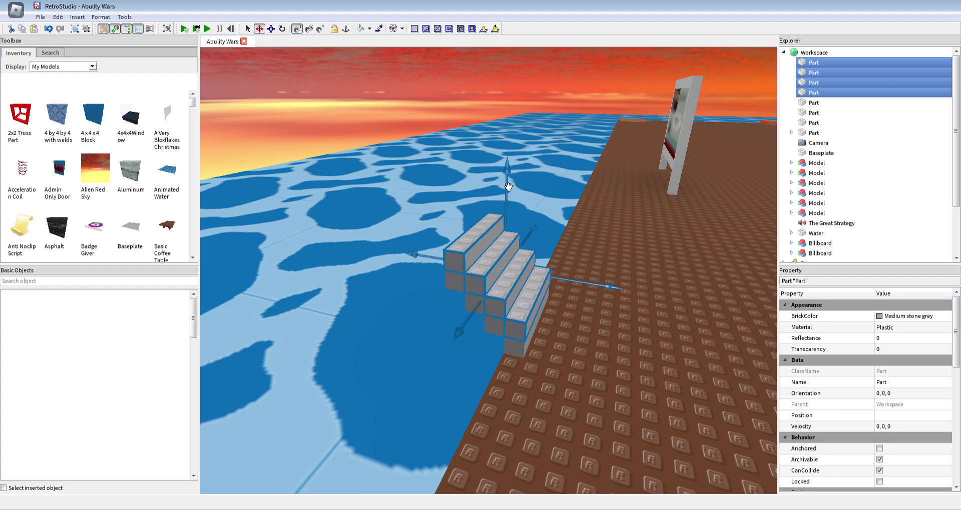
# Raise the four pasted steps and shift them outward so they extend the staircase to eight steps, and deselect them.
pyautogui.moveTo(507, 176); pyautogui.dragTo(508, 159)
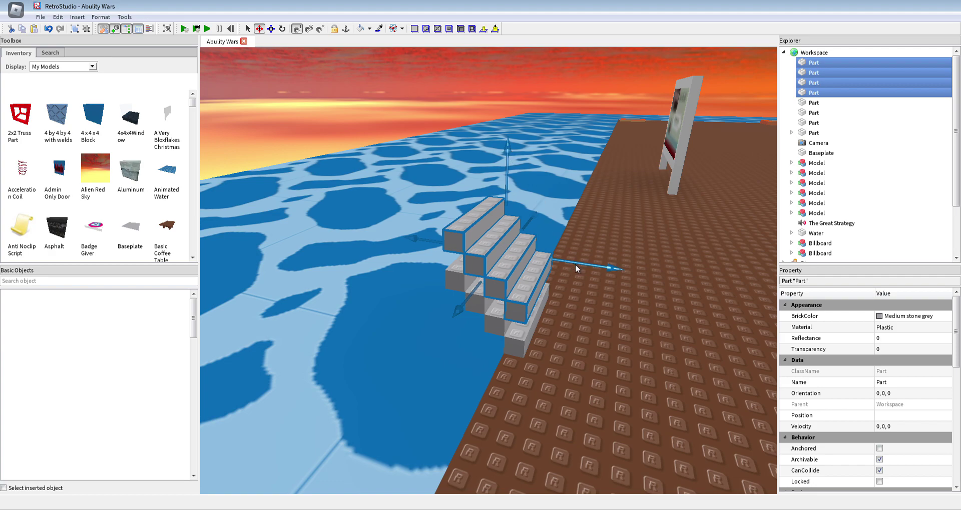
pyautogui.moveTo(582, 262); pyautogui.dragTo(519, 239)
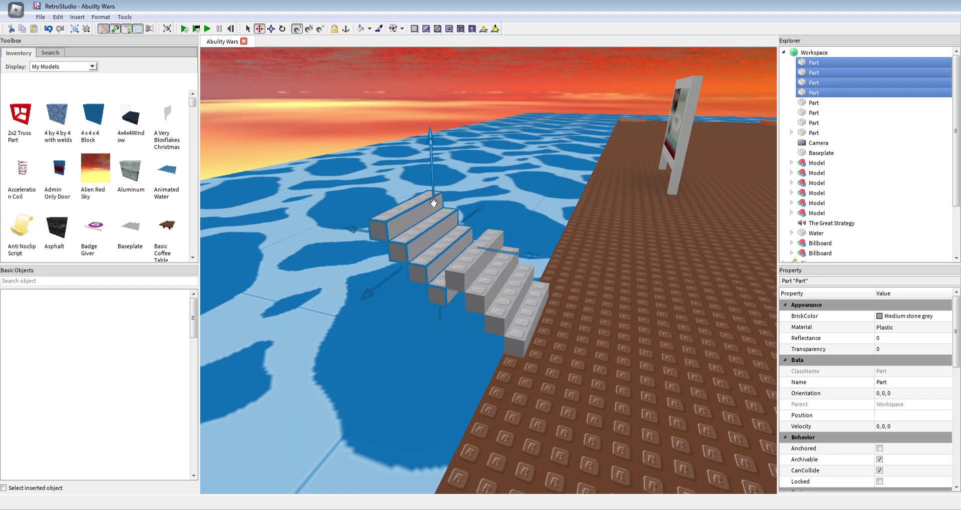
pyautogui.moveTo(431, 189); pyautogui.dragTo(447, 142)
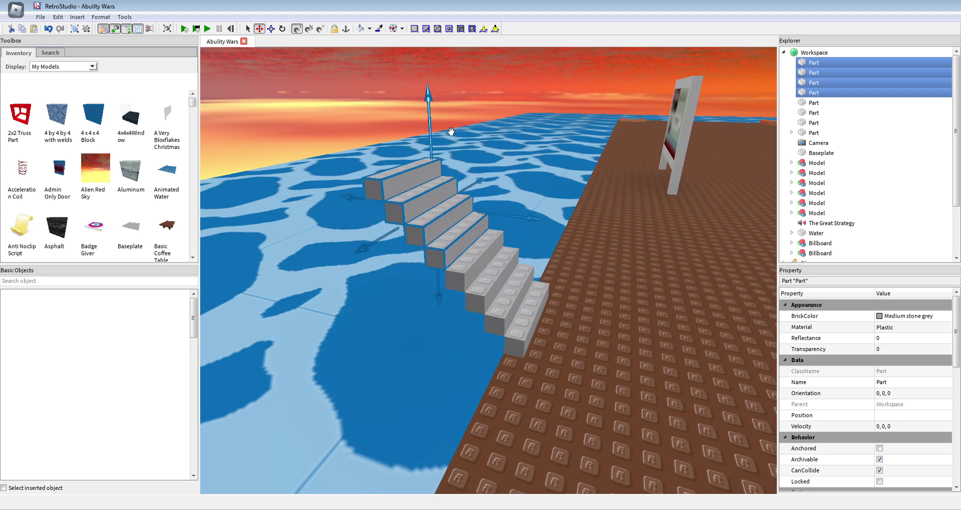
pyautogui.click(588, 351)
pyautogui.scroll(-3, 589, 351)
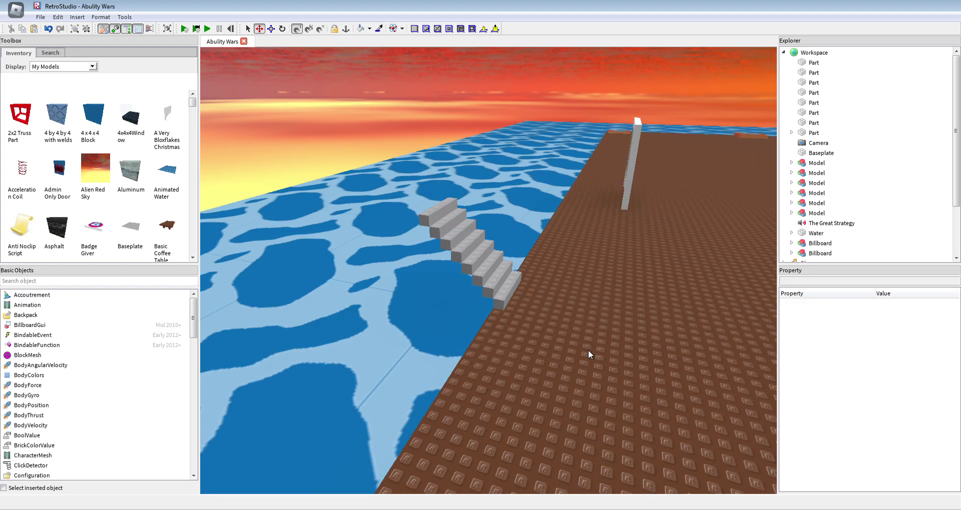
# Select all eight stair steps, copy them, and paste the copies into the Workspace.
pyautogui.moveTo(555, 308); pyautogui.dragTo(351, 143)
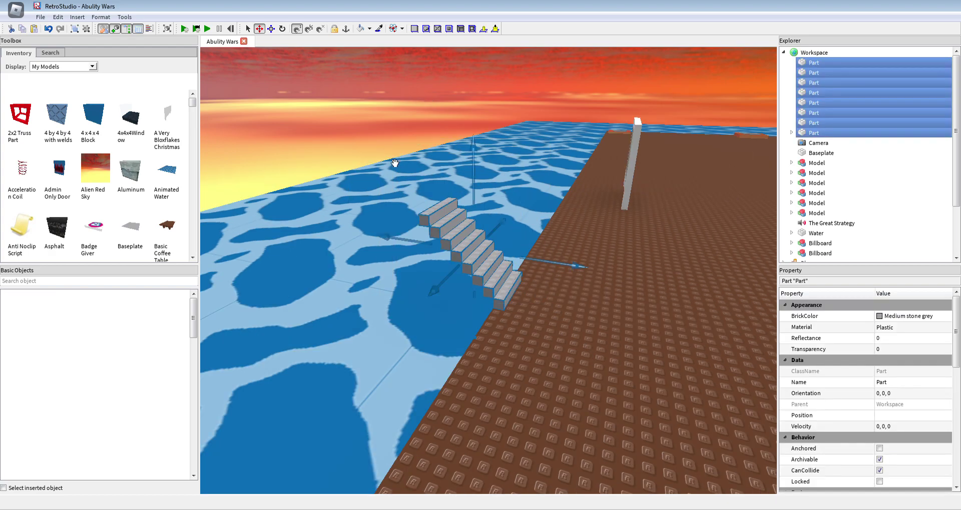
pyautogui.rightClick(815, 125)
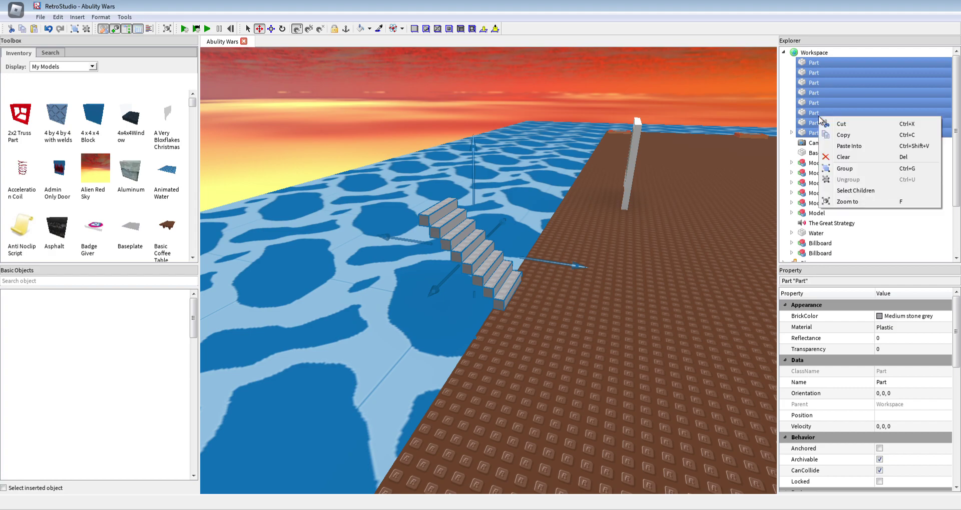
pyautogui.click(839, 139)
pyautogui.click(773, 72)
pyautogui.click(814, 52)
pyautogui.rightClick(807, 52)
pyautogui.click(831, 82)
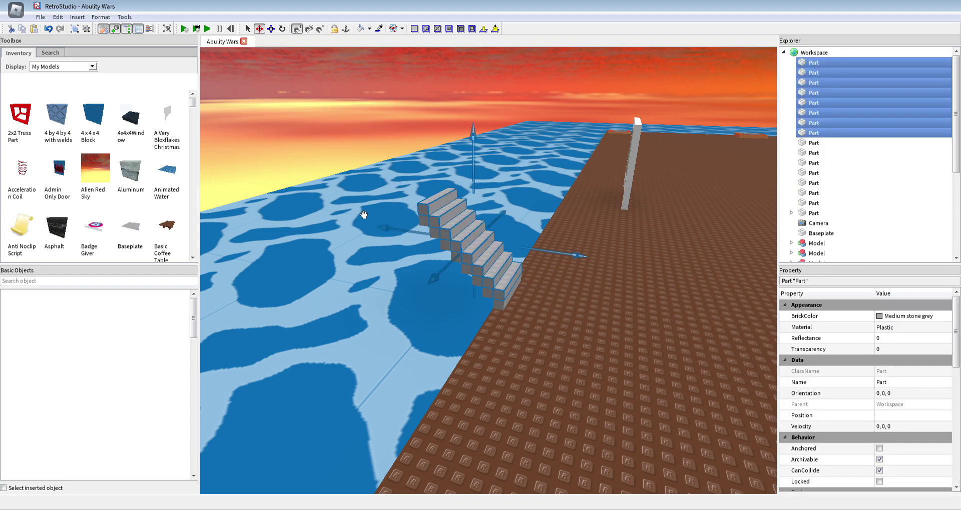
# Raise the eight pasted steps and shift them outward so they extend the staircase to sixteen steps, and deselect them.
pyautogui.moveTo(474, 159); pyautogui.dragTo(476, 97)
pyautogui.moveTo(538, 194); pyautogui.dragTo(464, 189)
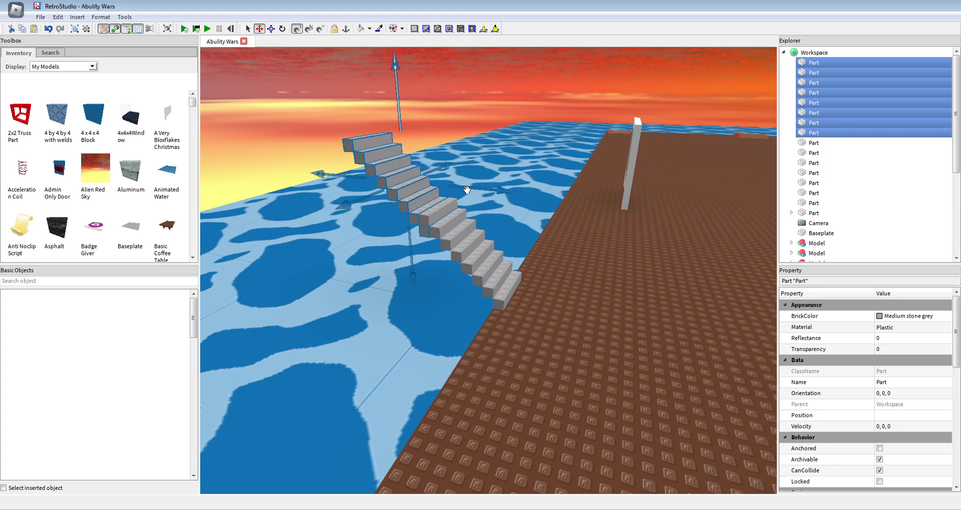
pyautogui.moveTo(400, 126); pyautogui.dragTo(410, 94)
pyautogui.moveTo(480, 172); pyautogui.dragTo(467, 165)
pyautogui.click(628, 361)
pyautogui.scroll(-3, 629, 361)
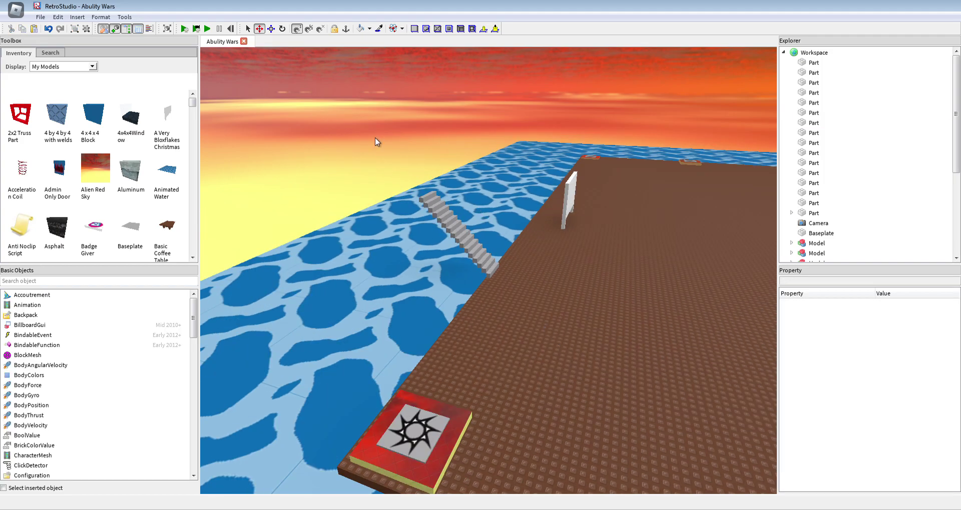
# Select all sixteen stair steps, copy them, and paste the copies into the Workspace.
pyautogui.hotkey('ctrl', 'z')
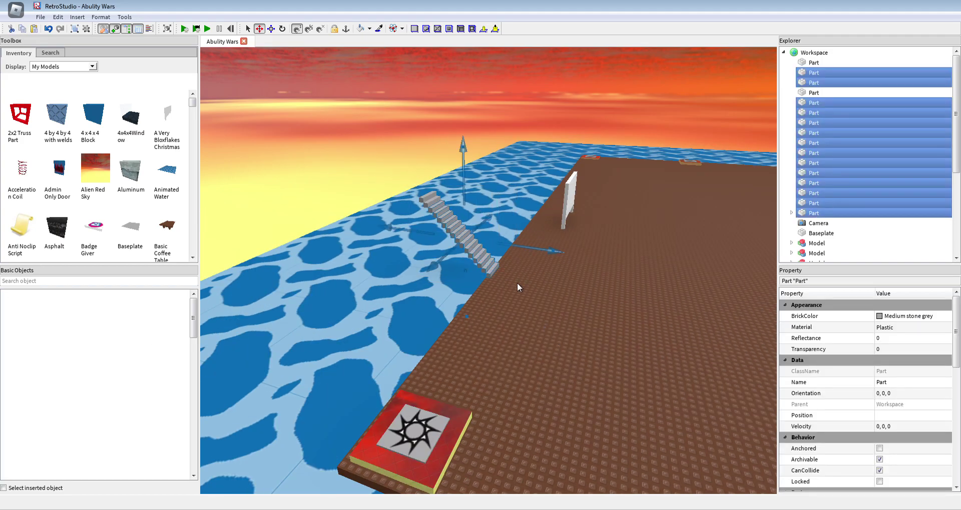
pyautogui.moveTo(511, 263); pyautogui.dragTo(373, 176)
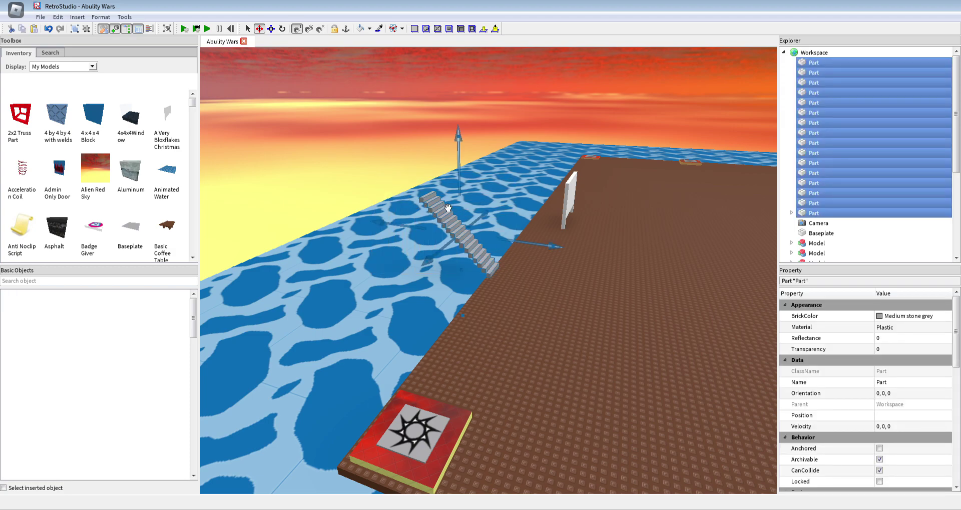
pyautogui.rightClick(799, 176)
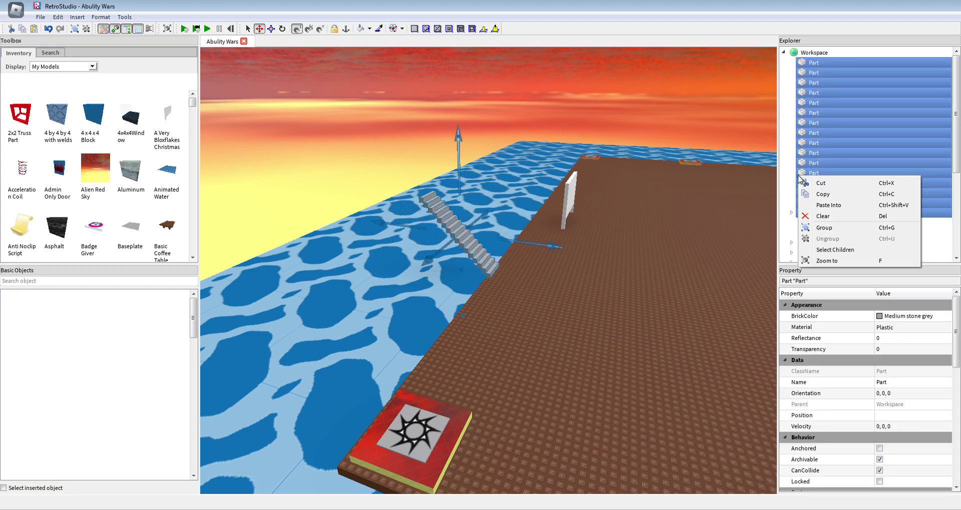
pyautogui.click(840, 197)
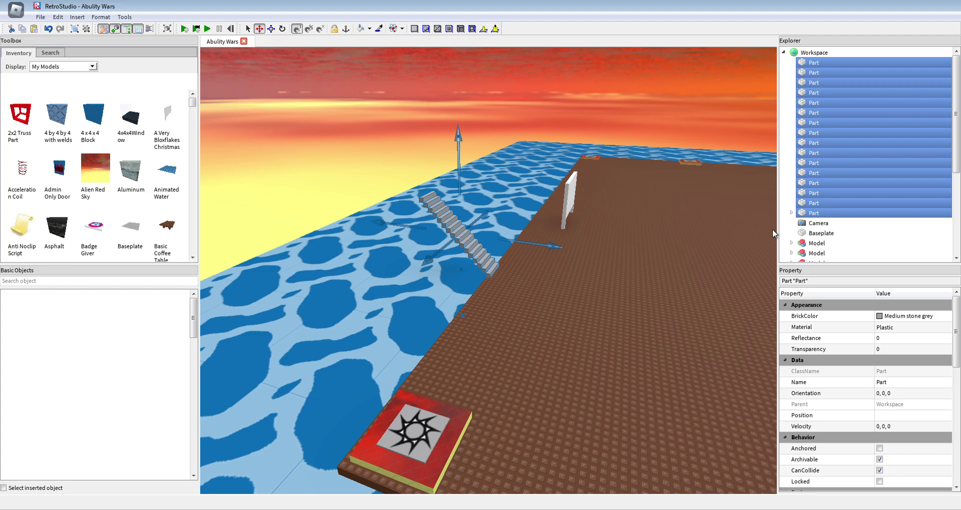
pyautogui.click(595, 271)
pyautogui.click(811, 52)
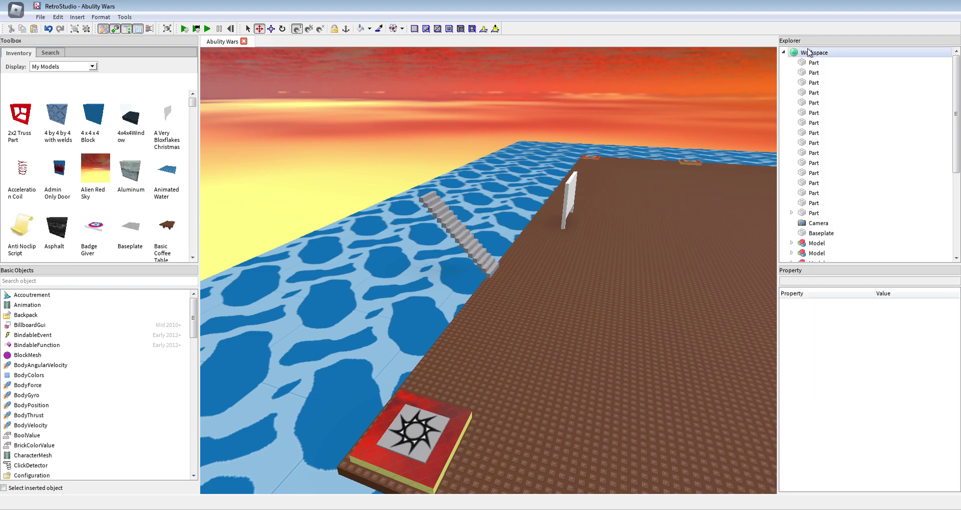
pyautogui.rightClick(809, 50)
pyautogui.click(824, 85)
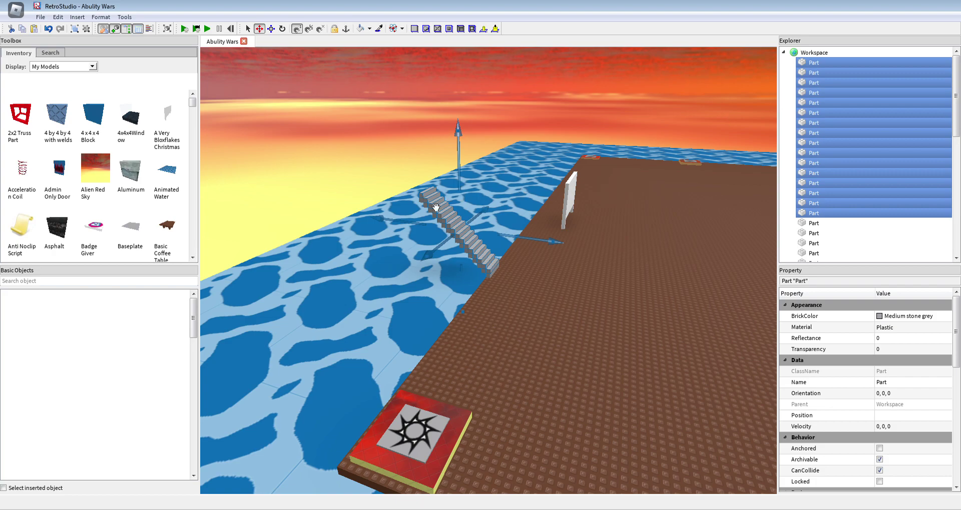
# Raise the sixteen pasted steps and shift them outward to continue the staircase from its upper end, and deselect them.
pyautogui.moveTo(454, 177); pyautogui.dragTo(467, 89)
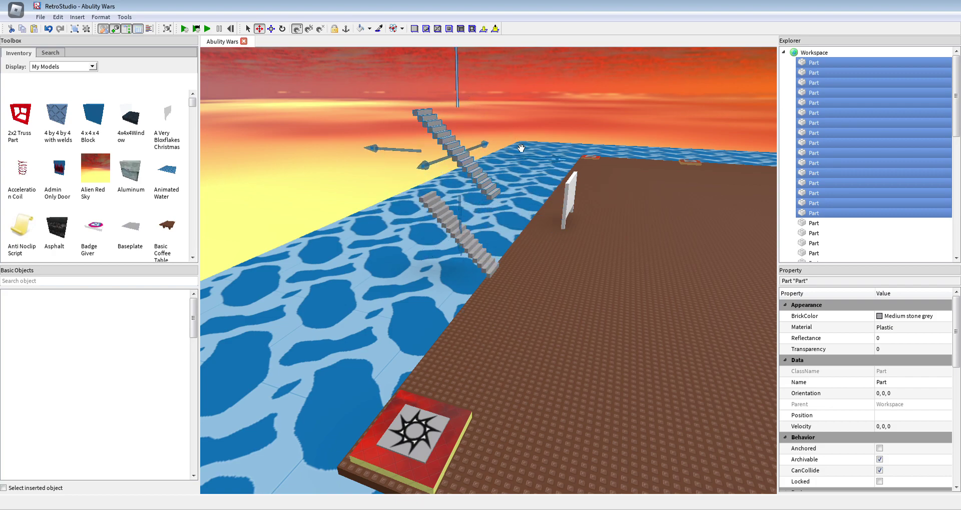
pyautogui.moveTo(529, 154); pyautogui.dragTo(453, 155)
pyautogui.press('w')
pyautogui.moveTo(436, 208); pyautogui.dragTo(401, 159, button='right')
pyautogui.press('w')
pyautogui.press('s')
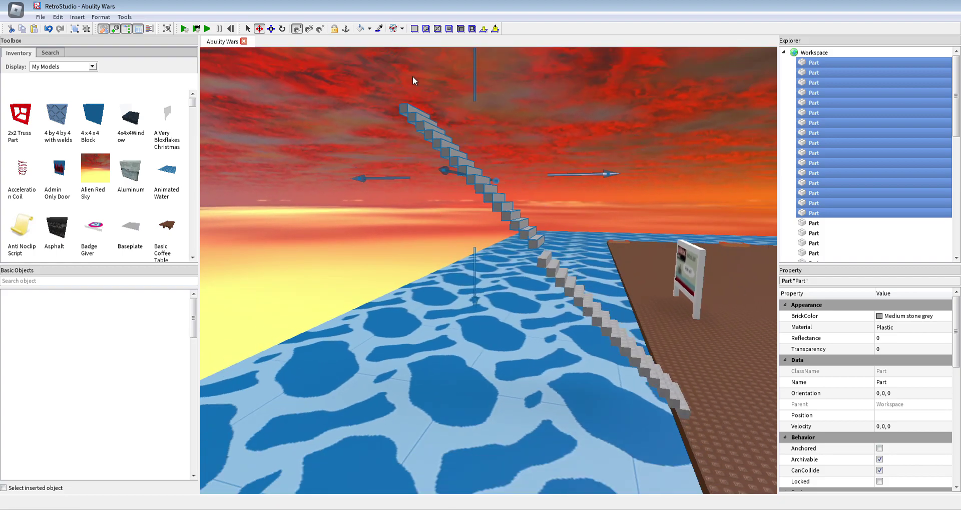
pyautogui.moveTo(472, 85)
pyautogui.mouseDown()
pyautogui.moveTo(475, 99)
pyautogui.moveTo(476, 84)
pyautogui.mouseUp()
pyautogui.click(528, 130)
# Select every step of the staircase and set its BrickColor to CGA brown and its Material to Wood.
pyautogui.press('w')
pyautogui.press('d')
pyautogui.press('s')
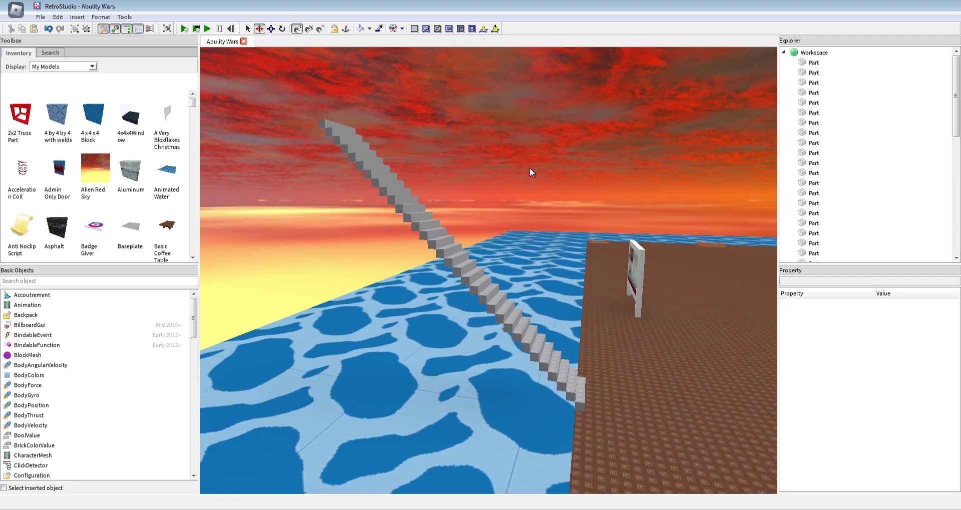
pyautogui.press('s')
pyautogui.moveTo(560, 339); pyautogui.dragTo(317, 137)
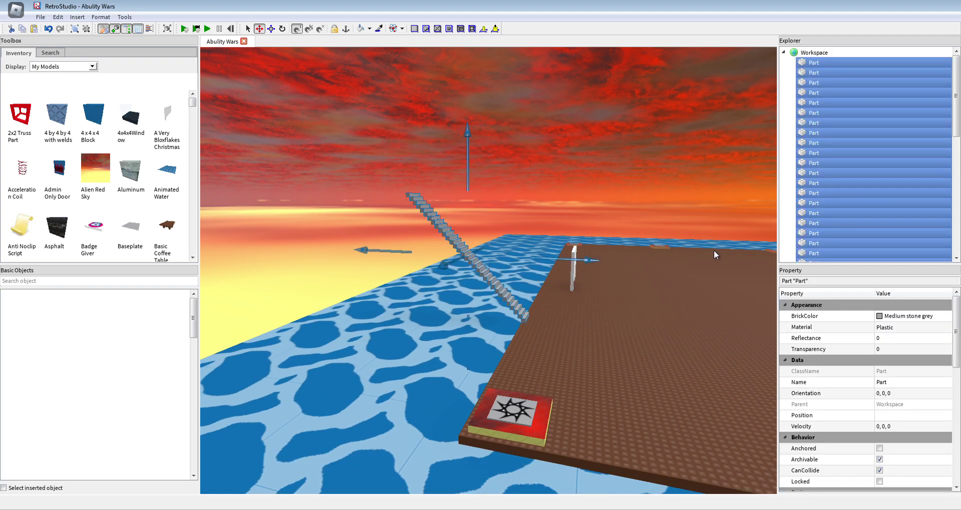
pyautogui.click(910, 316)
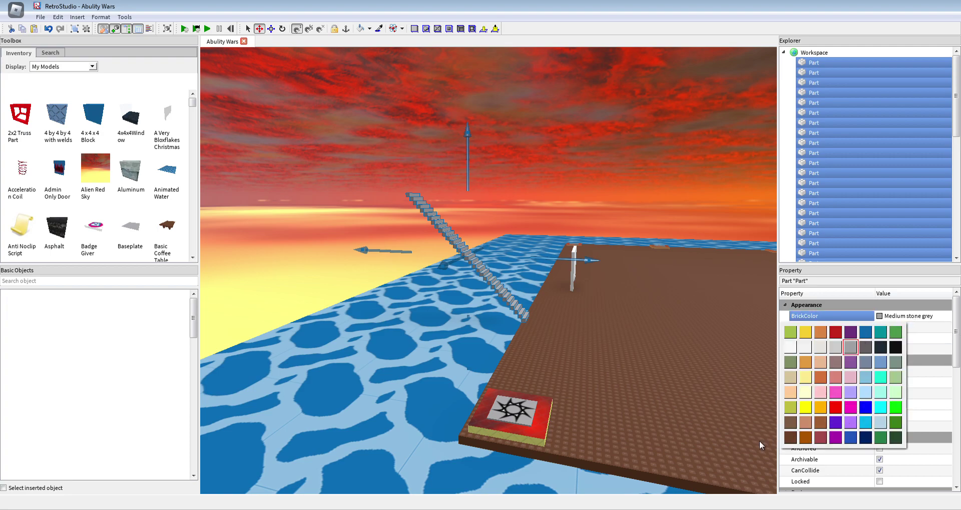
pyautogui.click(804, 438)
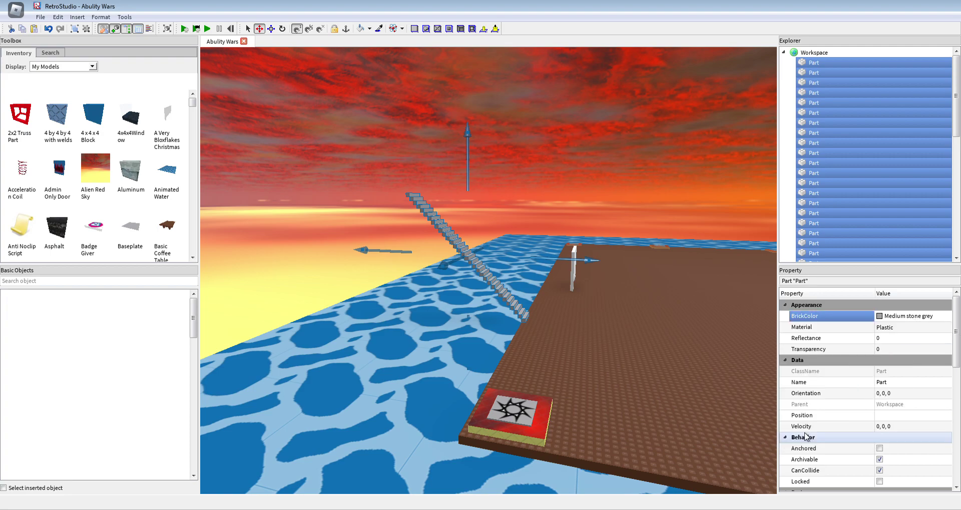
pyautogui.click(894, 329)
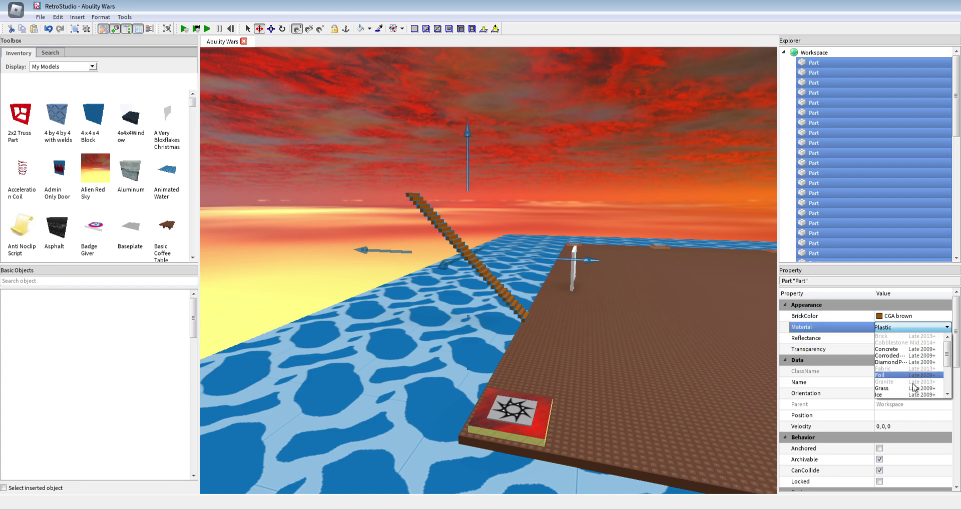
pyautogui.scroll(-3, 913, 387)
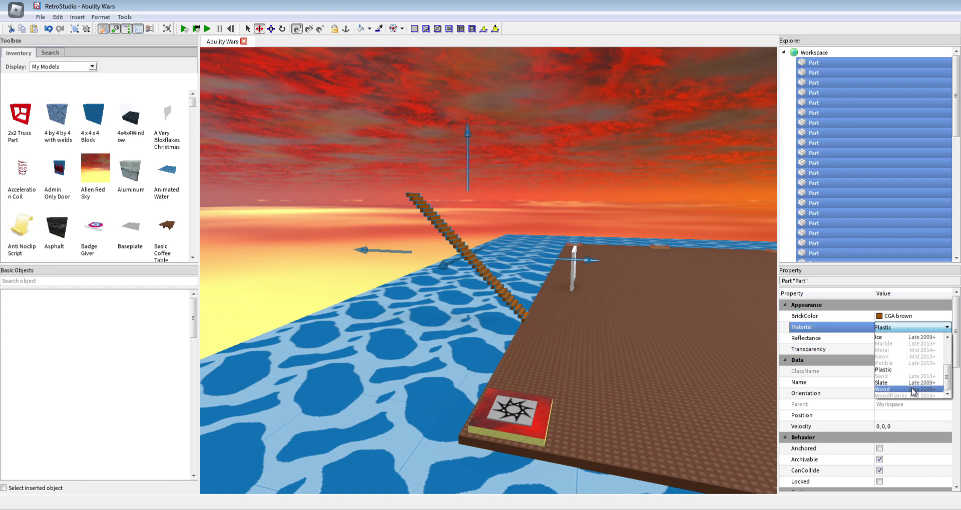
pyautogui.click(901, 389)
# Copy all the selected wooden steps and paste the copies into the Workspace.
pyautogui.moveTo(657, 313); pyautogui.dragTo(646, 341, button='right')
pyautogui.press('w')
pyautogui.press('s')
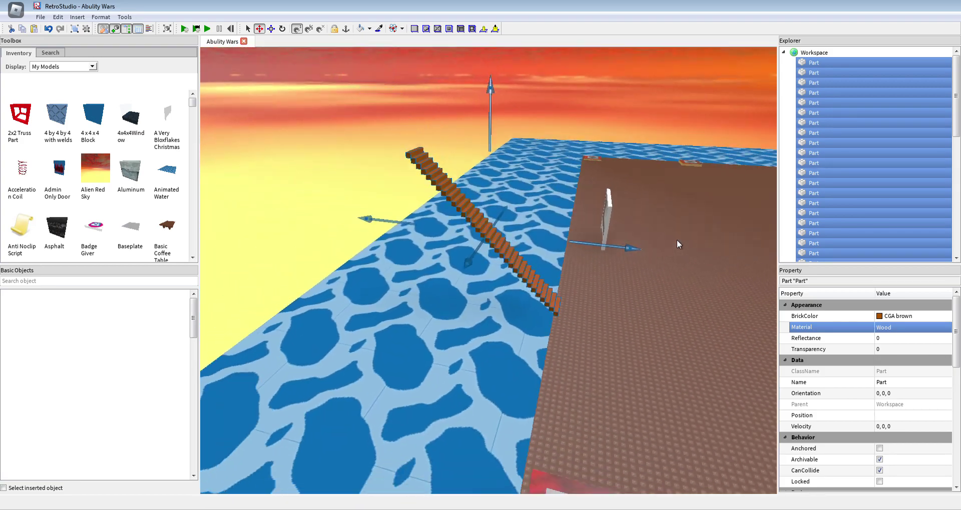
pyautogui.rightClick(821, 185)
pyautogui.click(828, 207)
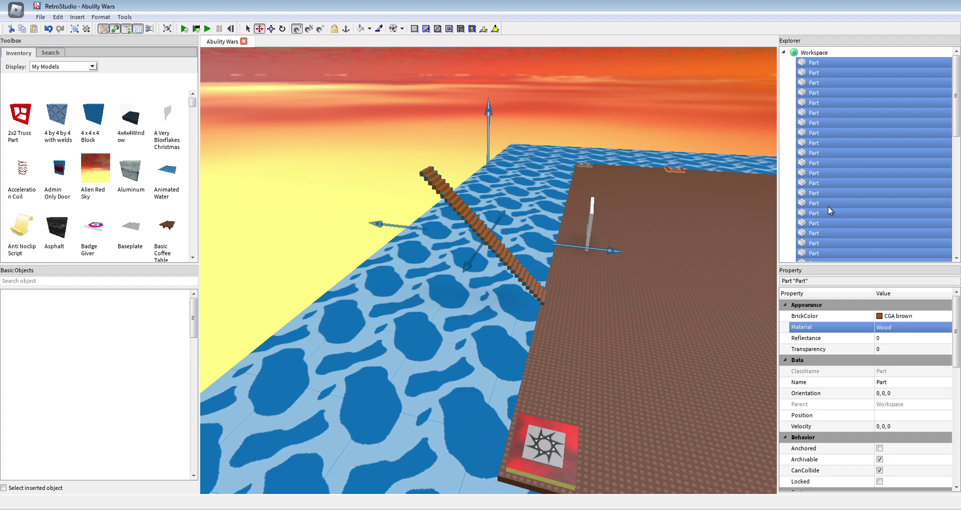
pyautogui.click(811, 53)
pyautogui.rightClick(812, 53)
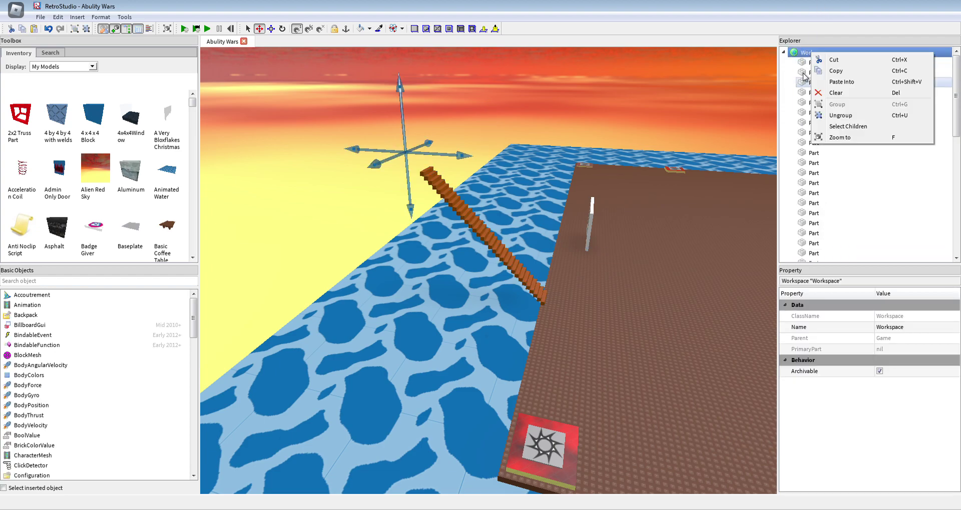
pyautogui.click(832, 84)
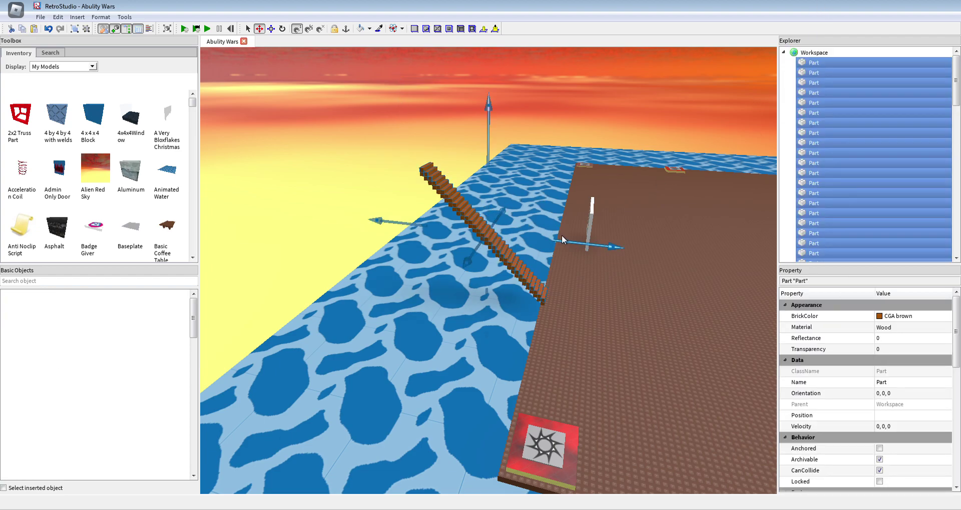
# Move the pasted wooden steps outward and upward until they continue the staircase from its upper end, and deselect them.
pyautogui.moveTo(567, 237); pyautogui.dragTo(493, 230)
pyautogui.moveTo(420, 141); pyautogui.dragTo(438, 73)
pyautogui.moveTo(417, 91); pyautogui.dragTo(437, 73, button='right')
pyautogui.moveTo(438, 73); pyautogui.dragTo(449, 110)
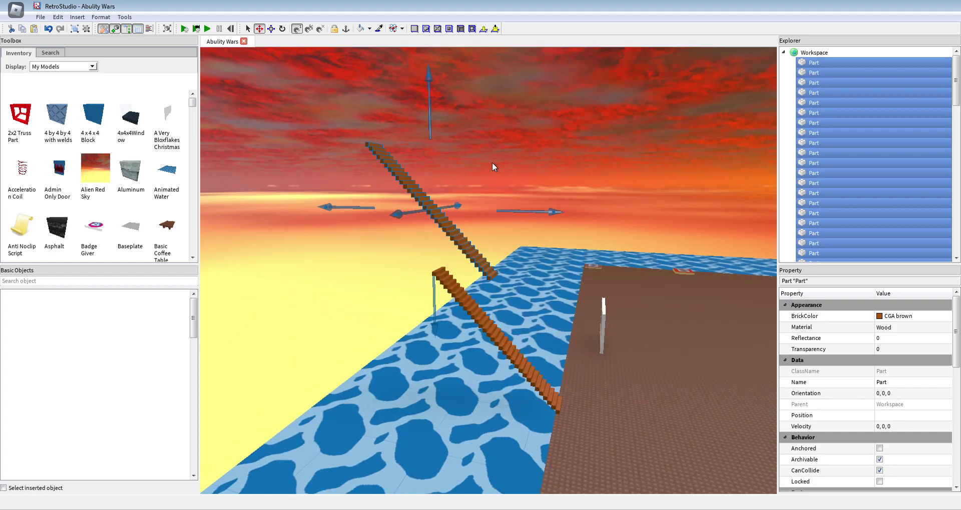
pyautogui.moveTo(540, 212); pyautogui.dragTo(475, 217)
pyautogui.press('w')
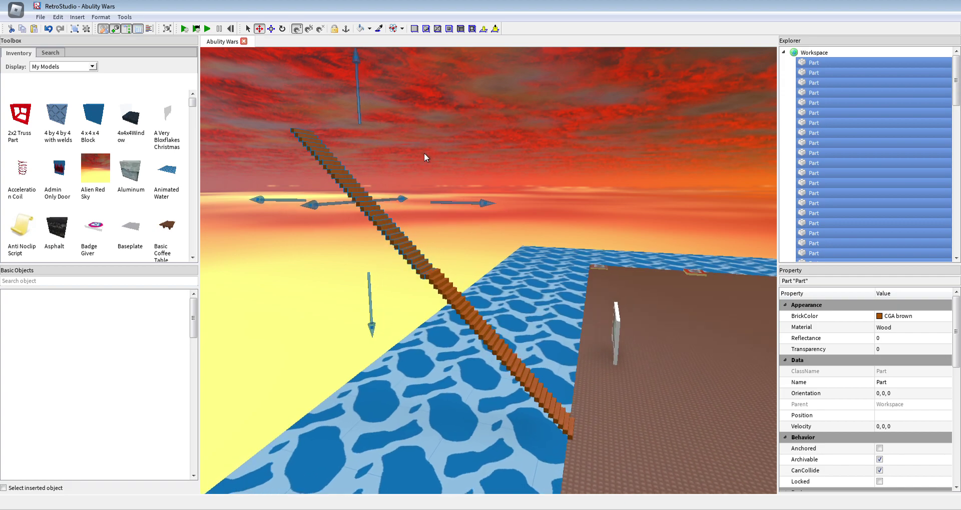
pyautogui.press('a')
pyautogui.moveTo(400, 104); pyautogui.dragTo(404, 98)
pyautogui.press('a')
pyautogui.press('s')
pyautogui.click(651, 147)
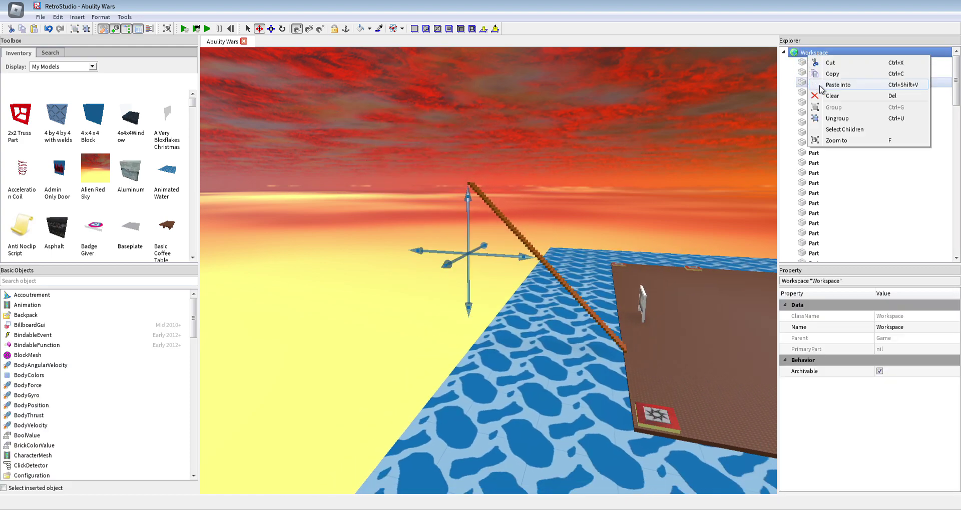
# Paste the copied wooden steps into the Workspace again and move them up and outward to extend the top of the staircase.
pyautogui.click(845, 129)
pyautogui.moveTo(588, 244); pyautogui.dragTo(589, 235, button='right')
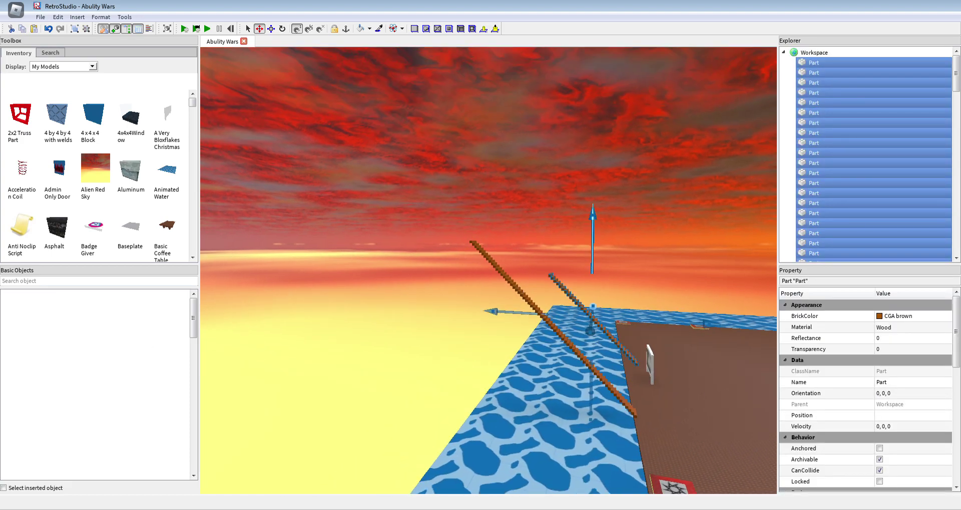
pyautogui.moveTo(671, 206); pyautogui.dragTo(576, 210)
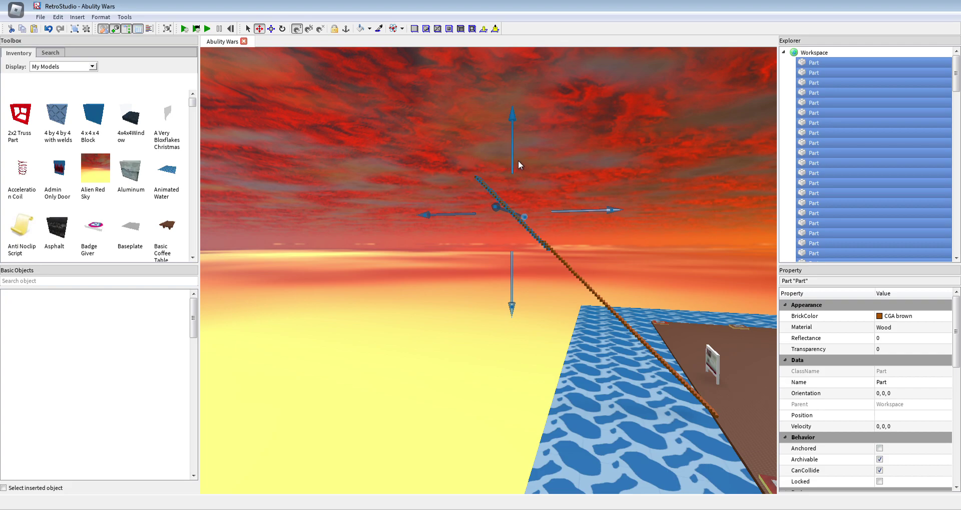
pyautogui.moveTo(513, 160); pyautogui.dragTo(512, 149)
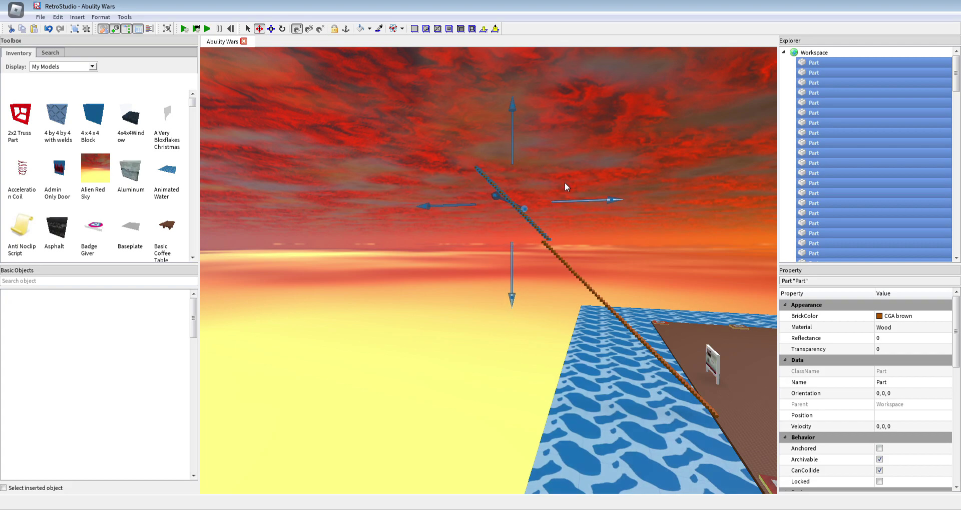
pyautogui.moveTo(581, 199); pyautogui.dragTo(574, 199)
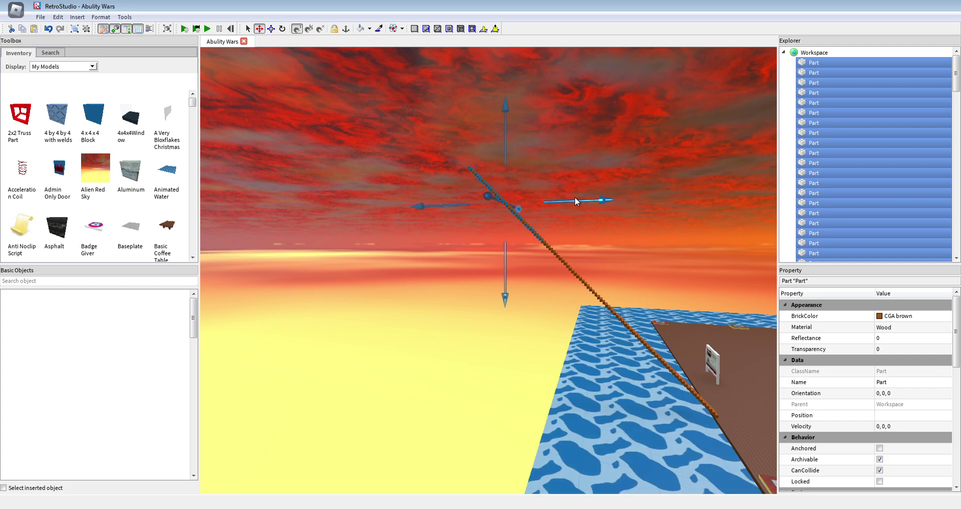
pyautogui.click(578, 169)
# Select the topmost wooden step, copy it, and paste the copy into the Workspace.
pyautogui.press('w')
pyautogui.moveTo(578, 170)
pyautogui.mouseDown(button='right')
pyautogui.moveTo(588, 178)
pyautogui.moveTo(579, 225)
pyautogui.moveTo(579, 180)
pyautogui.mouseUp(button='right')
pyautogui.press('s')
pyautogui.press('w')
pyautogui.moveTo(551, 226)
pyautogui.mouseDown(button='right')
pyautogui.moveTo(550, 200)
pyautogui.moveTo(551, 227)
pyautogui.mouseUp(button='right')
pyautogui.scroll(2, 550, 230)
pyautogui.click(544, 281)
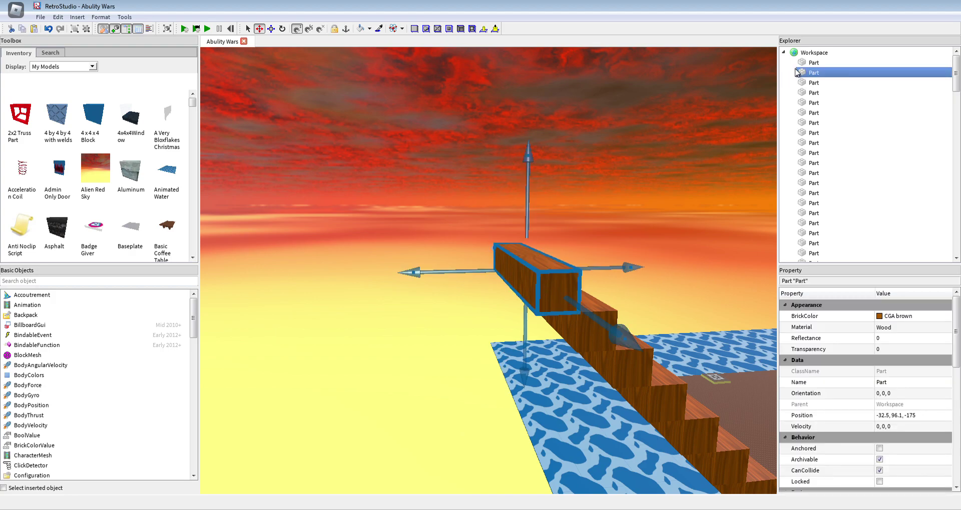
pyautogui.rightClick(811, 82)
pyautogui.rightClick(807, 75)
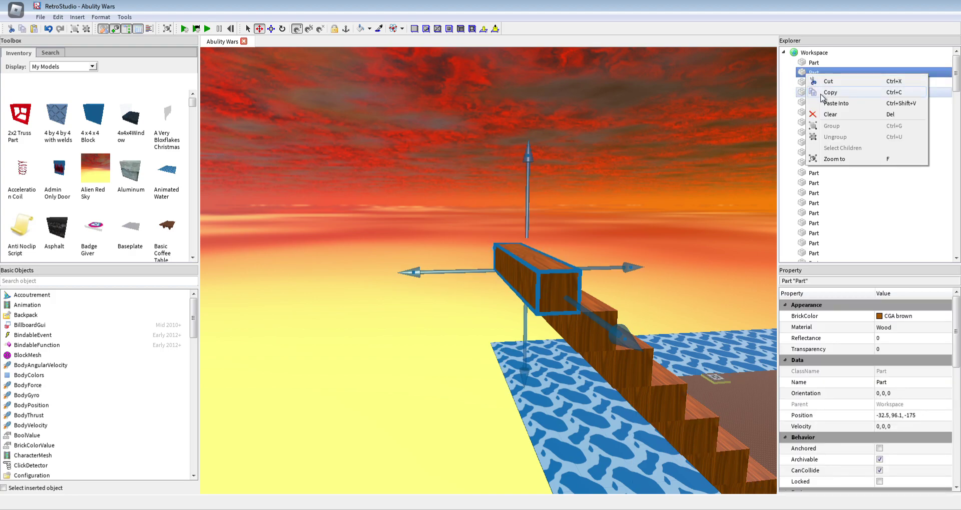
pyautogui.click(830, 93)
pyautogui.rightClick(814, 53)
pyautogui.click(836, 82)
# Shift the pasted part outward as the next step and stretch it sideways into a long beam across the staircase's top.
pyautogui.moveTo(483, 233); pyautogui.dragTo(445, 233)
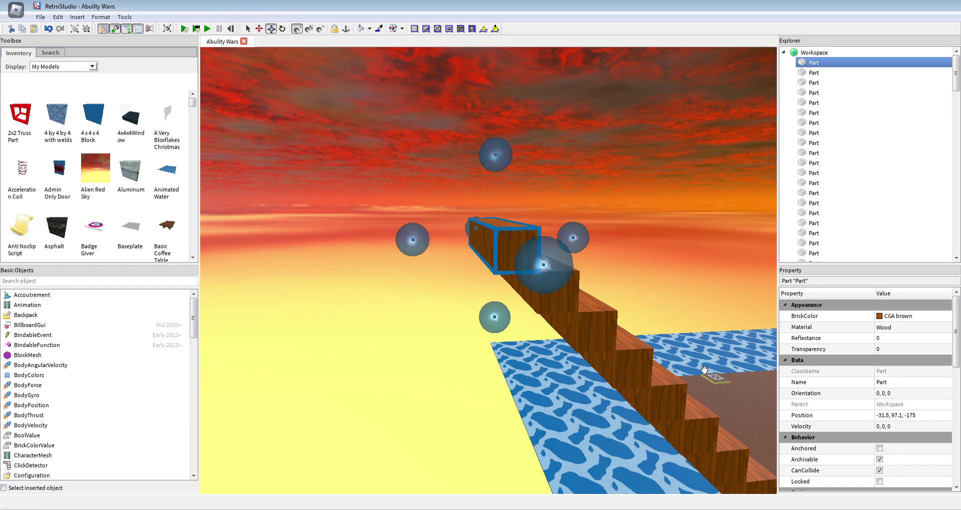
pyautogui.moveTo(532, 253); pyautogui.dragTo(686, 264)
pyautogui.press('a')
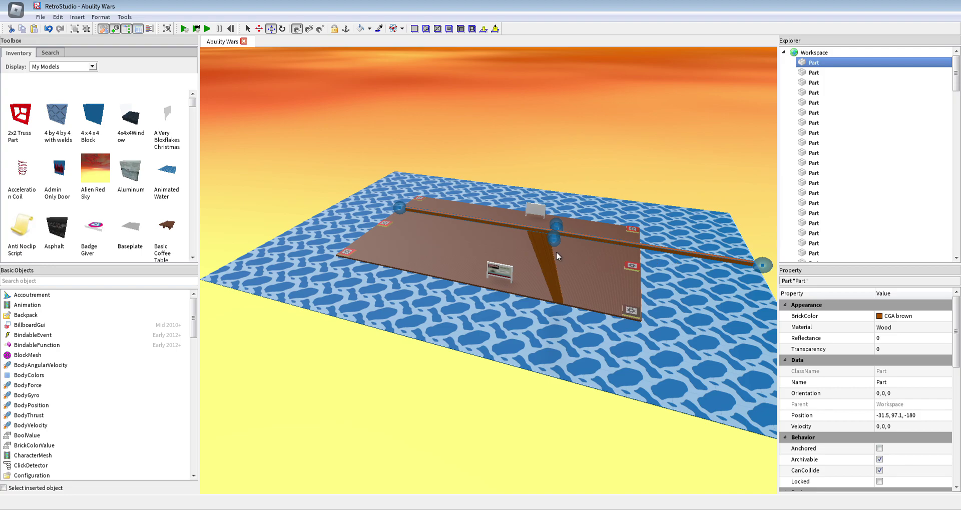
# Stretch the long beam outward from the top of the staircase into a large, roughly square platform.
pyautogui.moveTo(553, 242); pyautogui.dragTo(437, 406)
pyautogui.press('d')
pyautogui.click(680, 388)
pyautogui.moveTo(680, 388); pyautogui.dragTo(478, 435, button='right')
pyautogui.press('s')
pyautogui.scroll(-3, 455, 144)
pyautogui.click(459, 131)
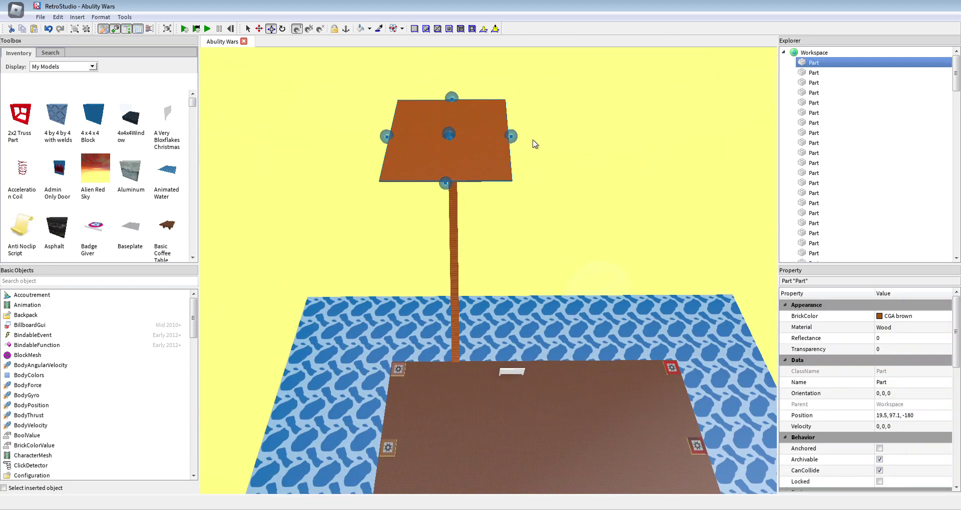
# Deselect the new wooden platform and examine its surface, edges and connection to the staircase from several angles.
pyautogui.click(558, 175)
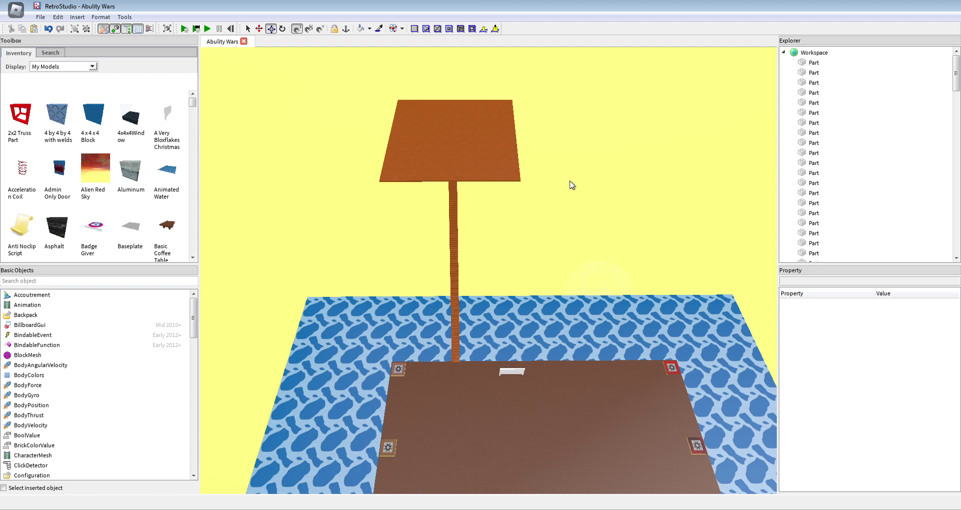
pyautogui.press('a')
pyautogui.press('w')
pyautogui.moveTo(569, 181); pyautogui.dragTo(492, 174, button='right')
pyautogui.press('w')
pyautogui.press('d')
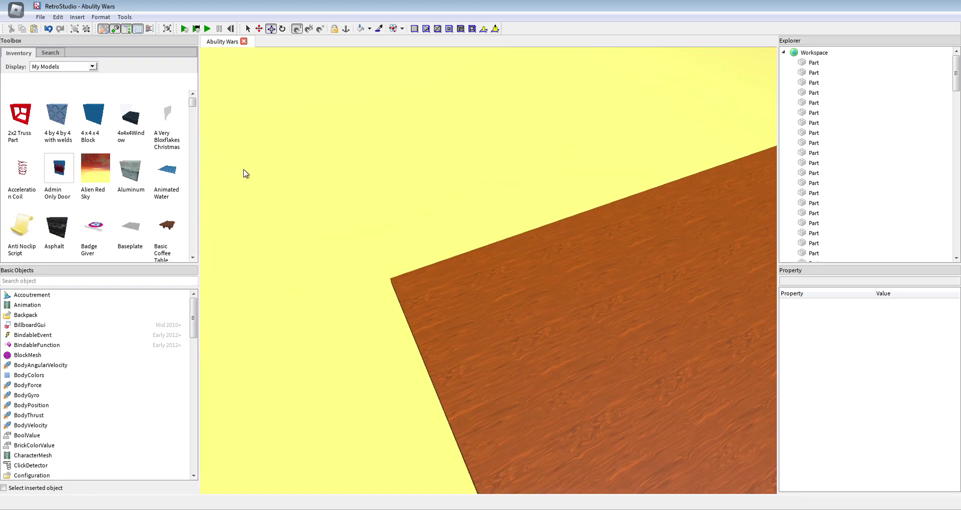
pyautogui.press('a')
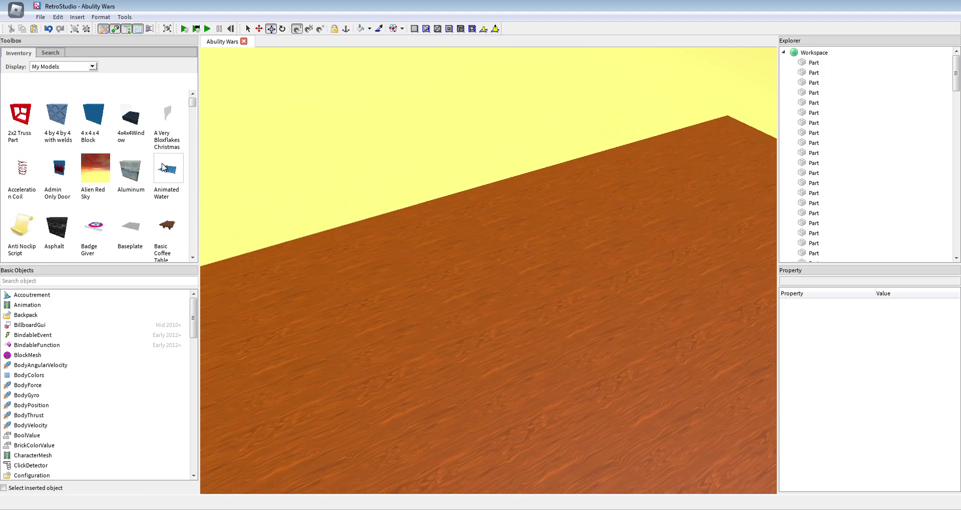
pyautogui.moveTo(235, 203); pyautogui.dragTo(308, 185, button='right')
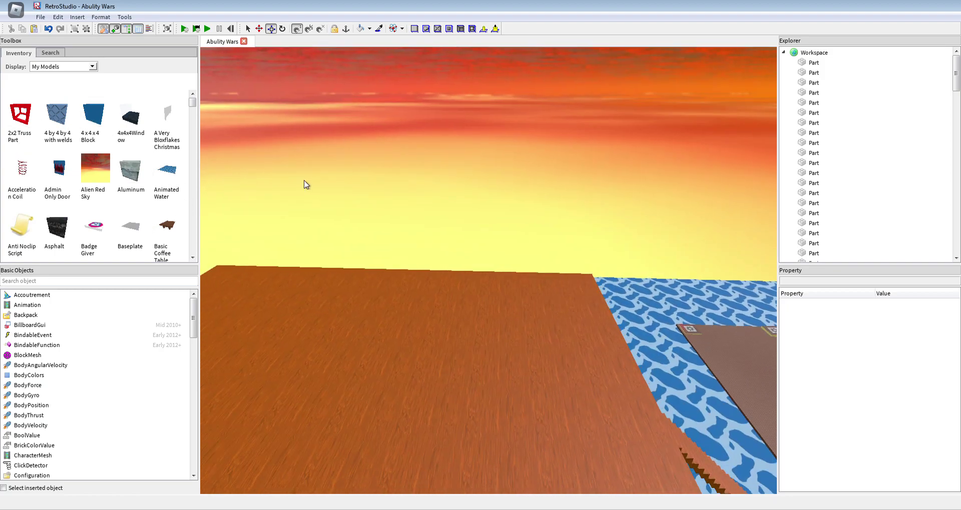
# Run the simulation to check whether the staircase and platform stay in place, and stop it.
pyautogui.click(207, 29)
pyautogui.moveTo(253, 65); pyautogui.dragTo(248, 8, button='right')
pyautogui.click(221, 30)
# Select the platform and all the wooden staircase steps together, anchor them, and clear the selection.
pyautogui.moveTo(460, 202); pyautogui.dragTo(501, 240, button='right')
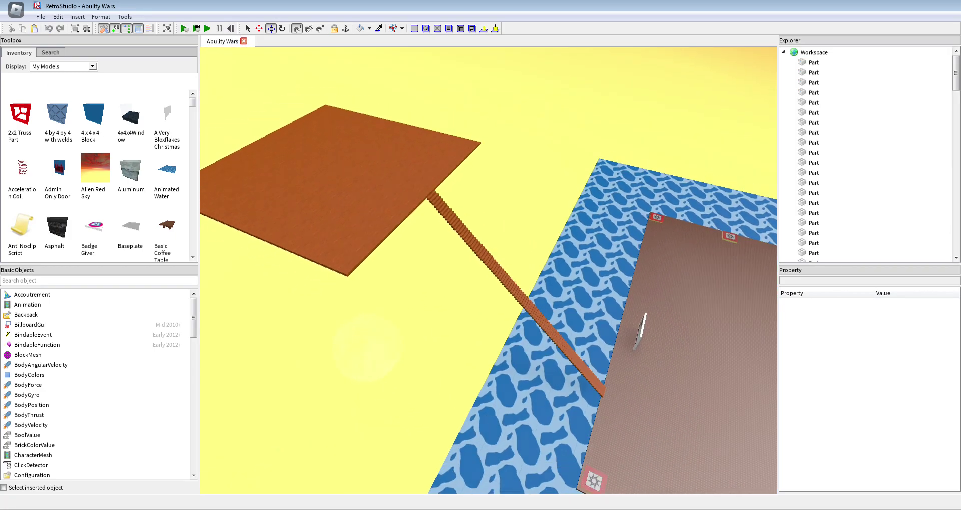
pyautogui.press('s')
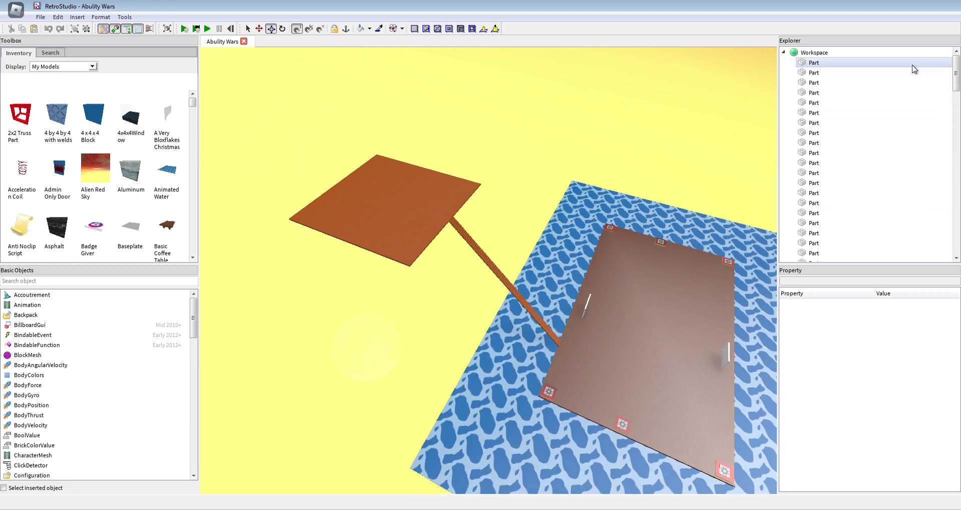
pyautogui.click(914, 64)
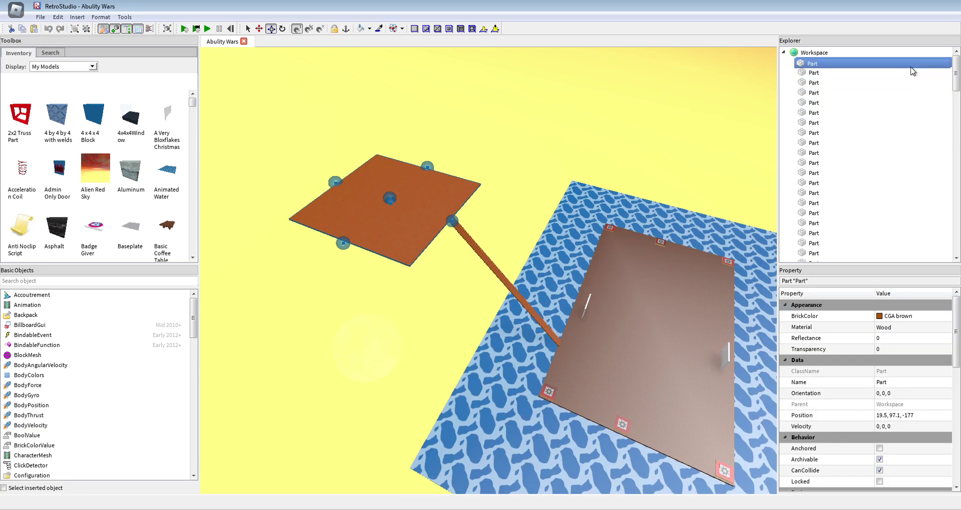
pyautogui.click(324, 189)
pyautogui.moveTo(572, 360); pyautogui.dragTo(349, 170)
pyautogui.moveTo(274, 116); pyautogui.dragTo(273, 115)
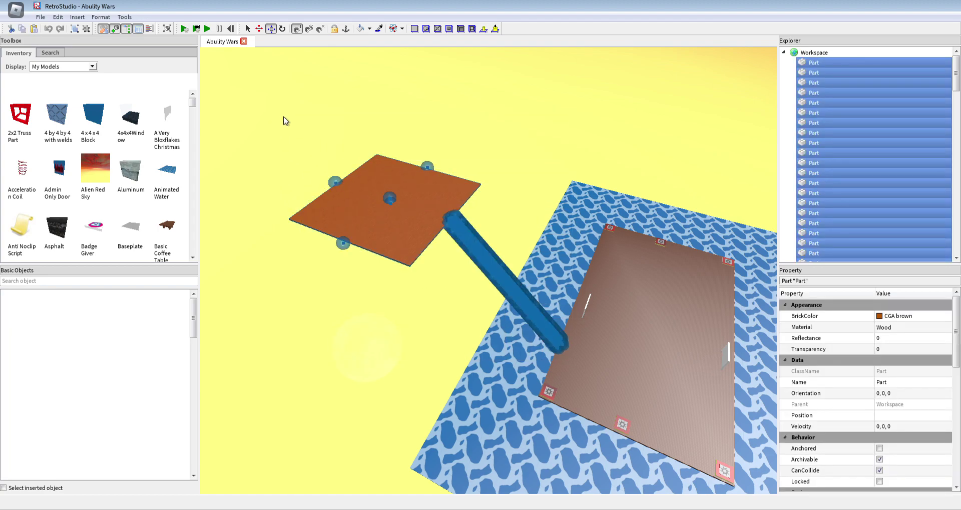
pyautogui.press('w')
pyautogui.moveTo(519, 209)
pyautogui.mouseDown(button='right')
pyautogui.moveTo(576, 220)
pyautogui.moveTo(521, 200)
pyautogui.moveTo(521, 210)
pyautogui.mouseUp(button='right')
pyautogui.press('s')
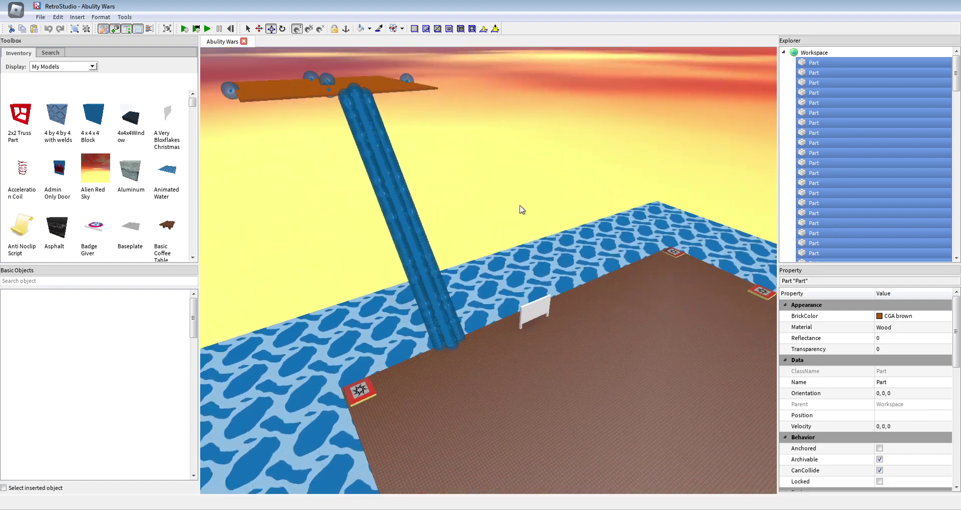
pyautogui.press('a')
pyautogui.press('a')
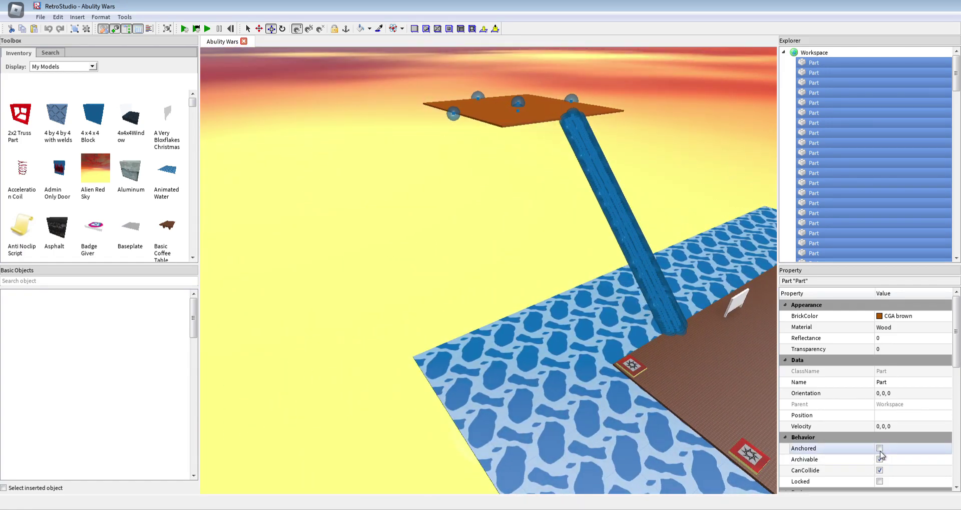
pyautogui.click(451, 194)
# Run the simulation again to check the anchored staircase and platform, and stop it.
pyautogui.press('d')
pyautogui.press('w')
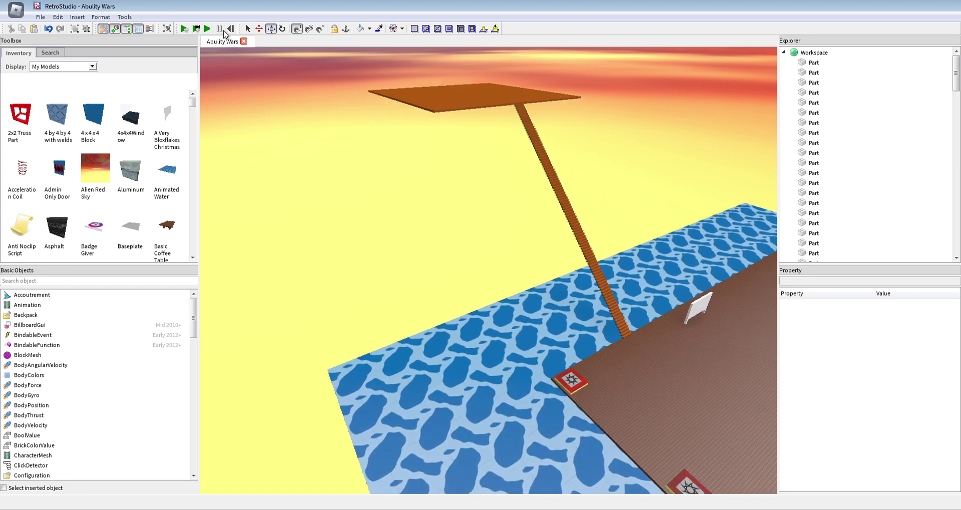
pyautogui.click(208, 30)
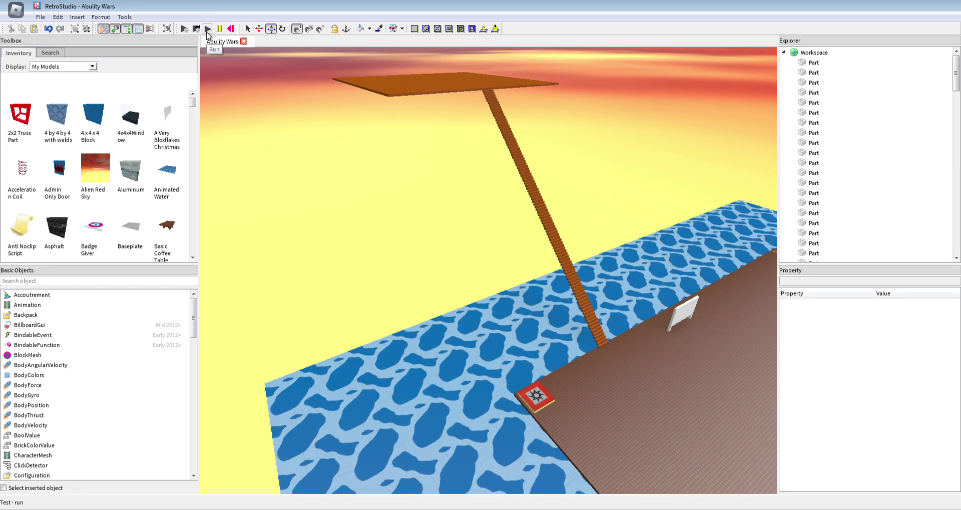
pyautogui.moveTo(325, 185); pyautogui.dragTo(390, 218, button='right')
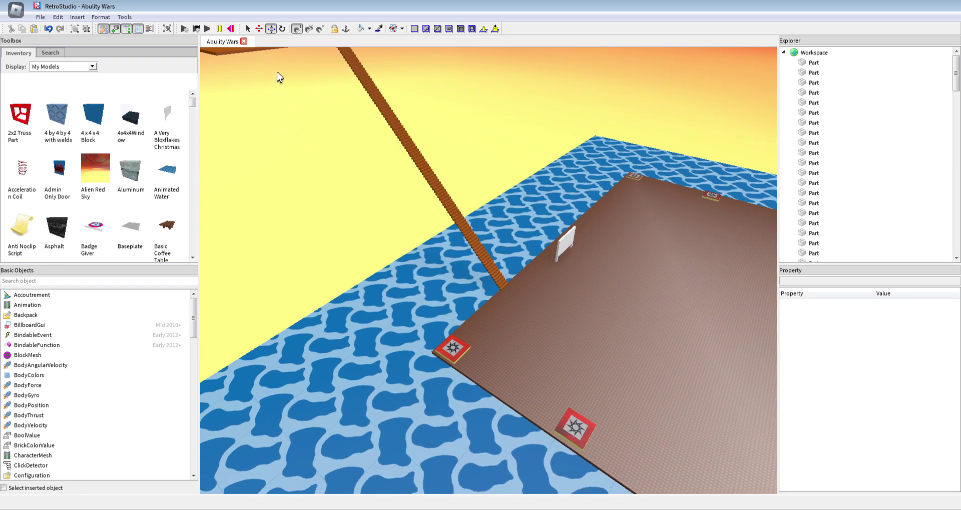
pyautogui.click(232, 29)
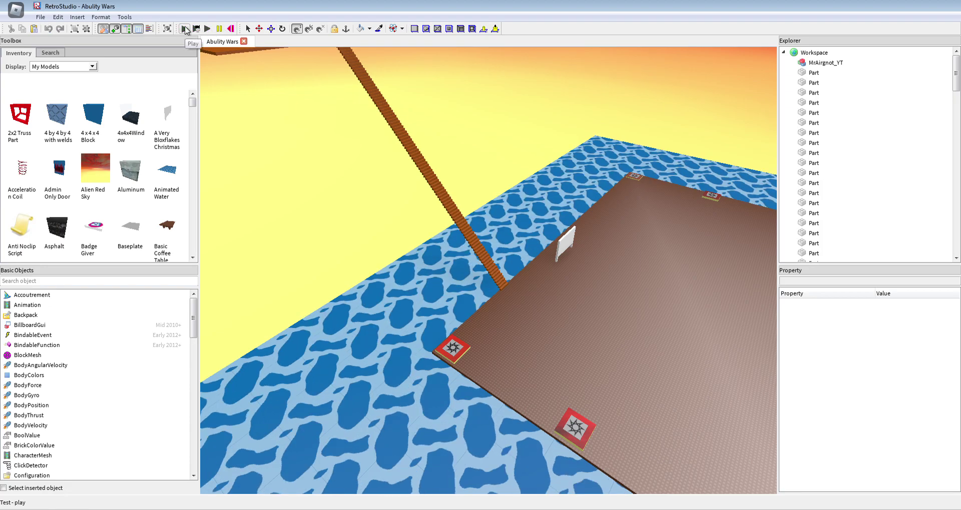
# Start a play test and move the character around the baseplate, trying out the sword.
pyautogui.click(184, 29)
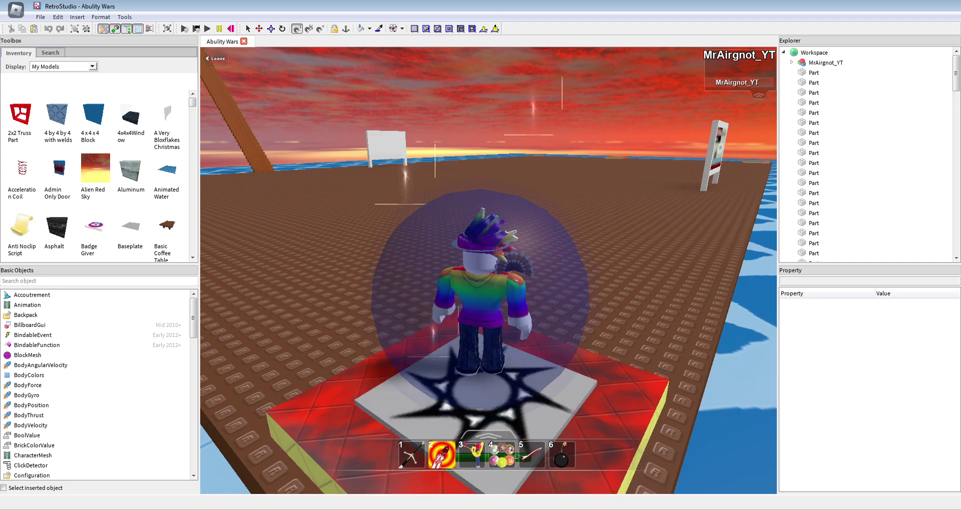
pyautogui.press('d')
pyautogui.press('s')
pyautogui.press('space')
pyautogui.press('a')
pyautogui.press('w')
pyautogui.press('d')
pyautogui.moveTo(556, 296); pyautogui.dragTo(745, 277, button='right')
pyautogui.press('1')
pyautogui.press('1')
pyautogui.press('w')
pyautogui.press('w')
pyautogui.press('w')
pyautogui.press('1')
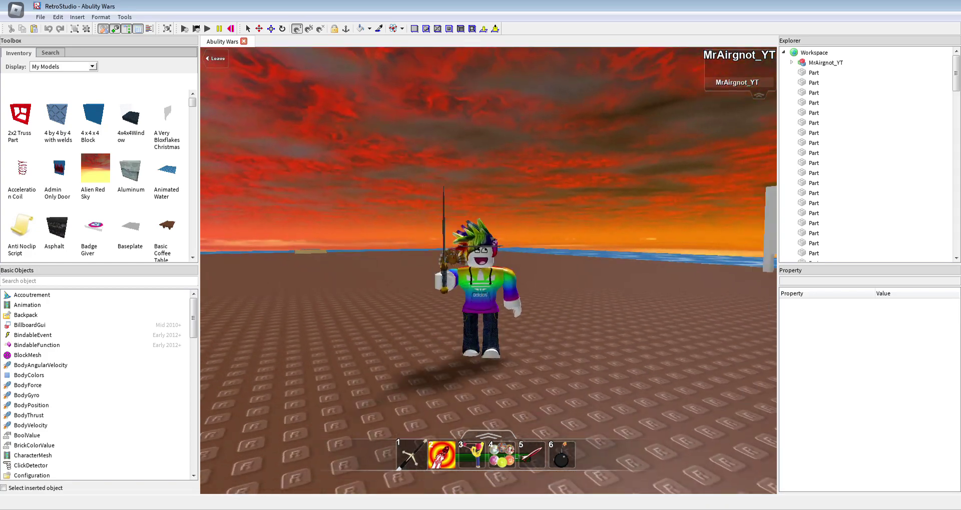
# Walk the character across the baseplate to the wooden staircase and climb partway up it.
pyautogui.press('s')
pyautogui.moveTo(645, 266); pyautogui.dragTo(599, 288, button='right')
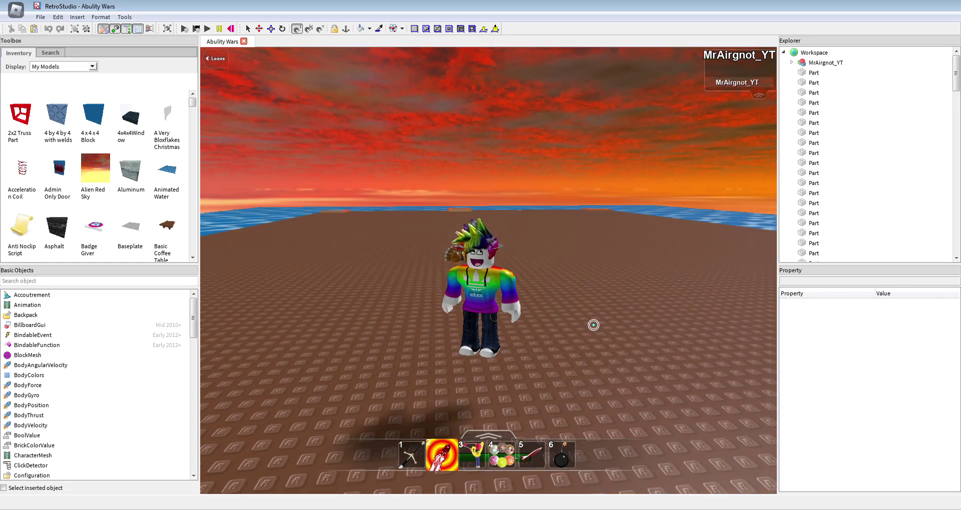
pyautogui.press('w')
pyautogui.moveTo(583, 320); pyautogui.dragTo(371, 263, button='right')
pyautogui.press('space')
pyautogui.click(647, 328)
pyautogui.press('w')
pyautogui.press('a')
pyautogui.press('w')
pyautogui.press('w')
pyautogui.moveTo(547, 278); pyautogui.dragTo(547, 300, button='right')
pyautogui.press('space')
pyautogui.press('s')
pyautogui.press('s')
pyautogui.moveTo(570, 245); pyautogui.dragTo(561, 235, button='right')
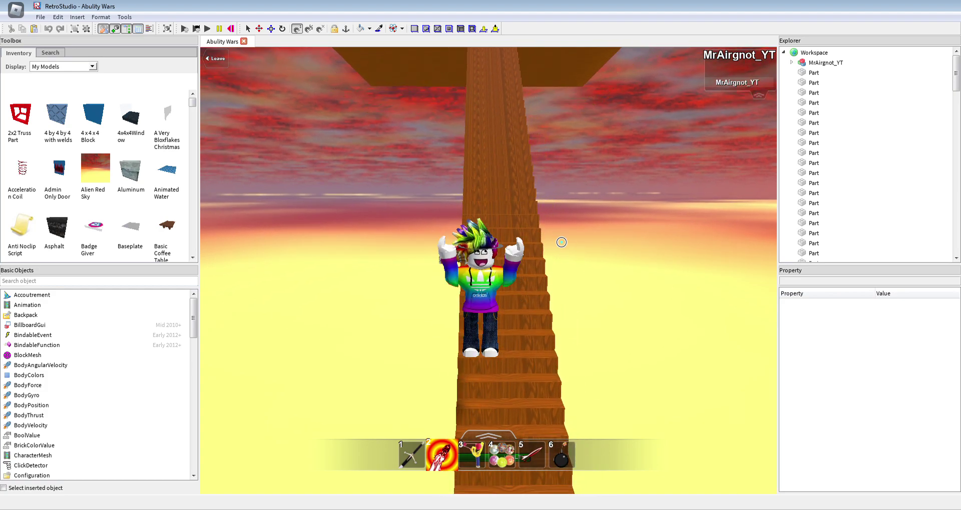
# Climb the rest of the staircase onto the platform while firing the slingshot, selecting Workspace in the Explorer.
pyautogui.press('w')
pyautogui.press('w')
pyautogui.click(564, 274)
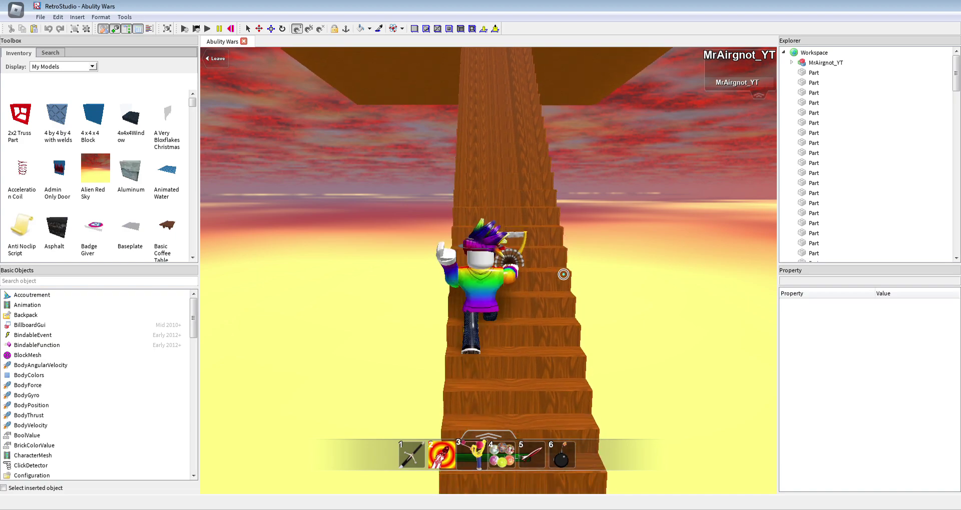
pyautogui.click(501, 309)
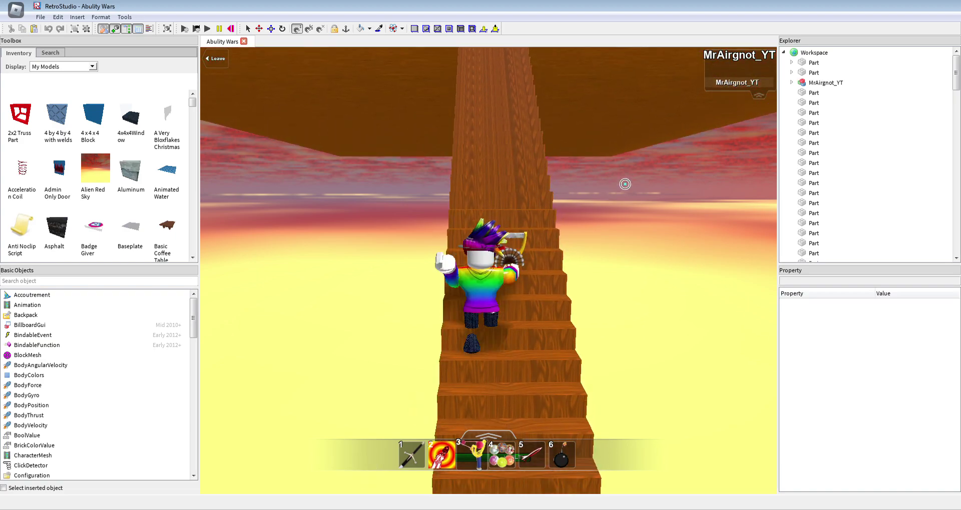
pyautogui.click(811, 53)
pyautogui.press('w')
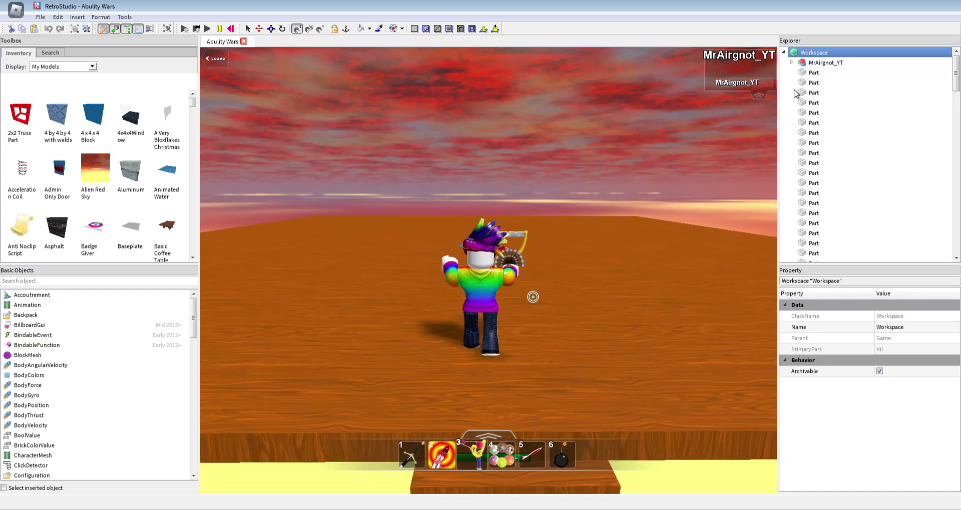
# Fire the slingshot repeatedly on the platform and select its projectile part in the Workspace.
pyautogui.click(542, 285)
pyautogui.click(553, 216)
pyautogui.click(549, 215)
pyautogui.click(550, 215)
pyautogui.click(550, 215)
pyautogui.click(560, 257)
pyautogui.moveTo(559, 256); pyautogui.dragTo(532, 281, button='right')
pyautogui.press('s')
pyautogui.click(532, 281)
pyautogui.press('w')
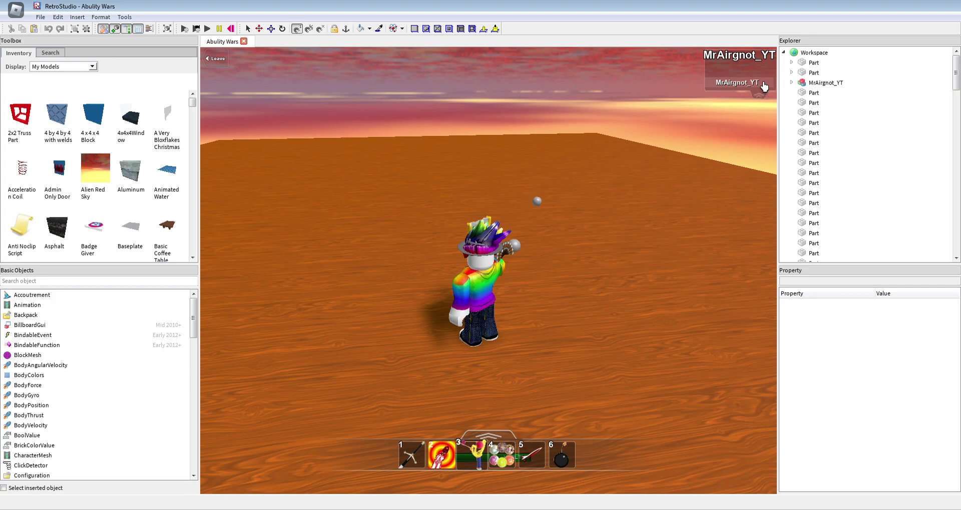
pyautogui.click(798, 63)
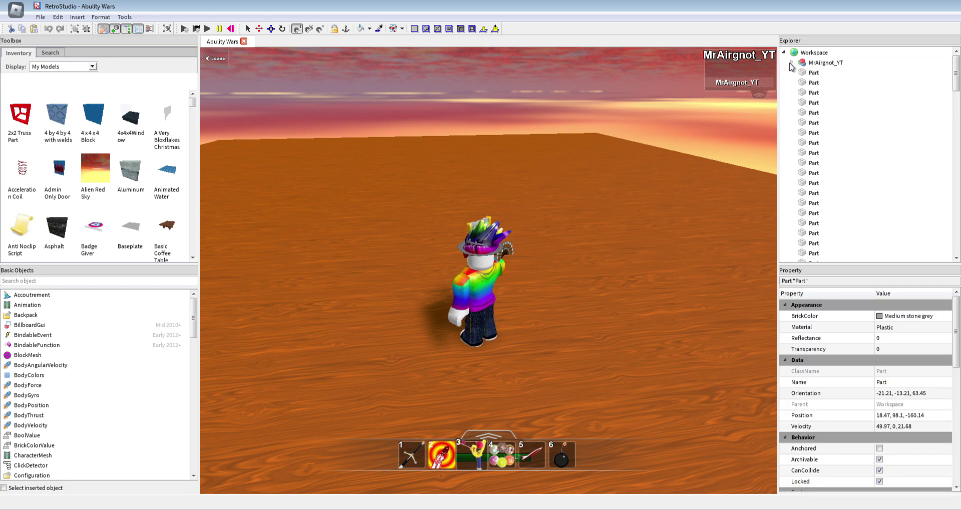
# Test the remaining equipped items on the platform, including the time bomb, and inspect the TimeBomb object's contents in the Workspace.
pyautogui.click(614, 210)
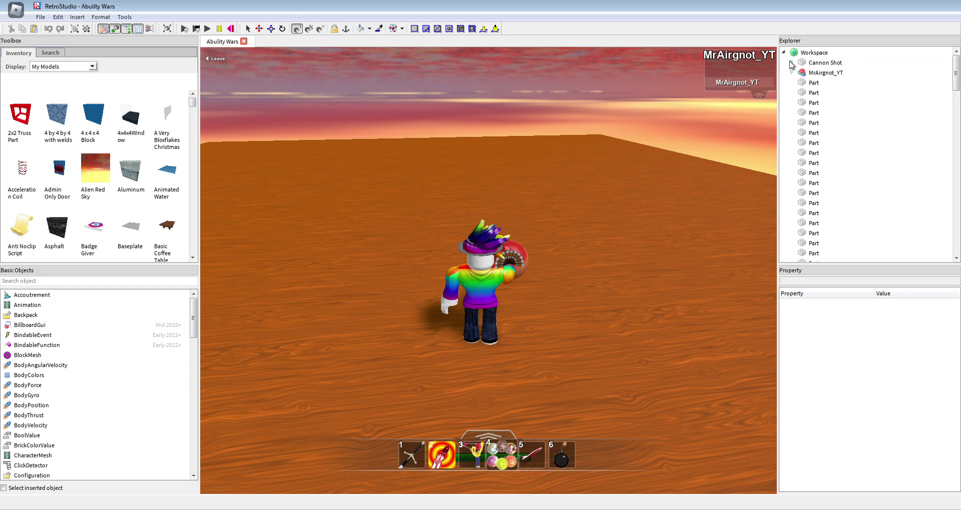
pyautogui.press('4')
pyautogui.press('5')
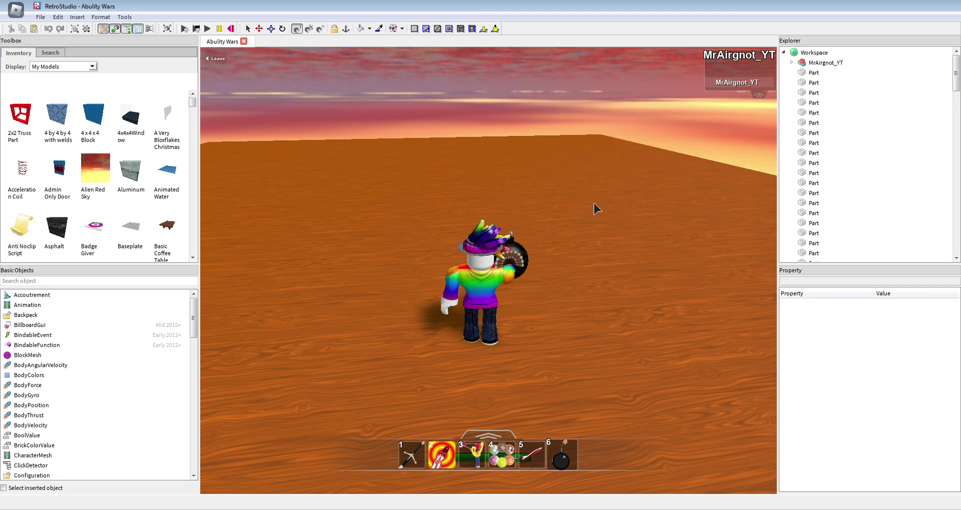
pyautogui.click(791, 62)
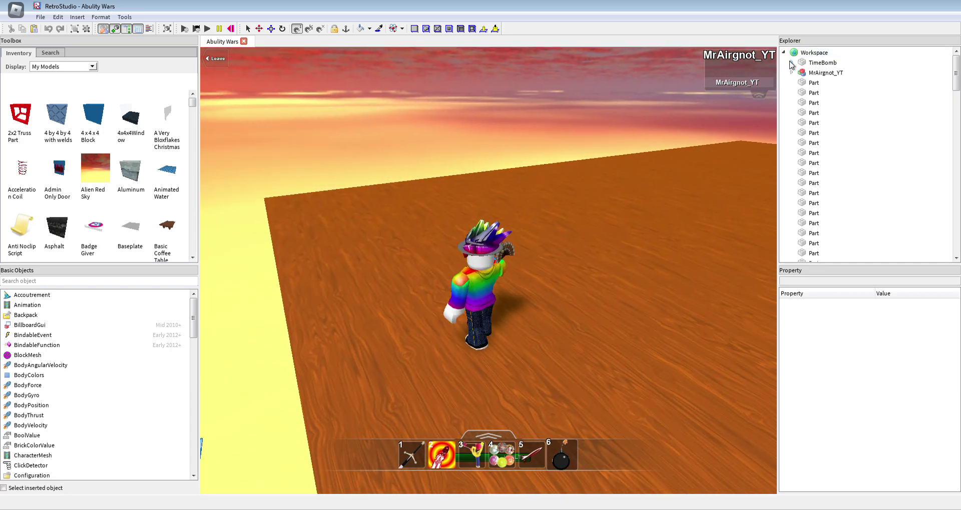
pyautogui.press('w')
pyautogui.press('d')
pyautogui.press('d')
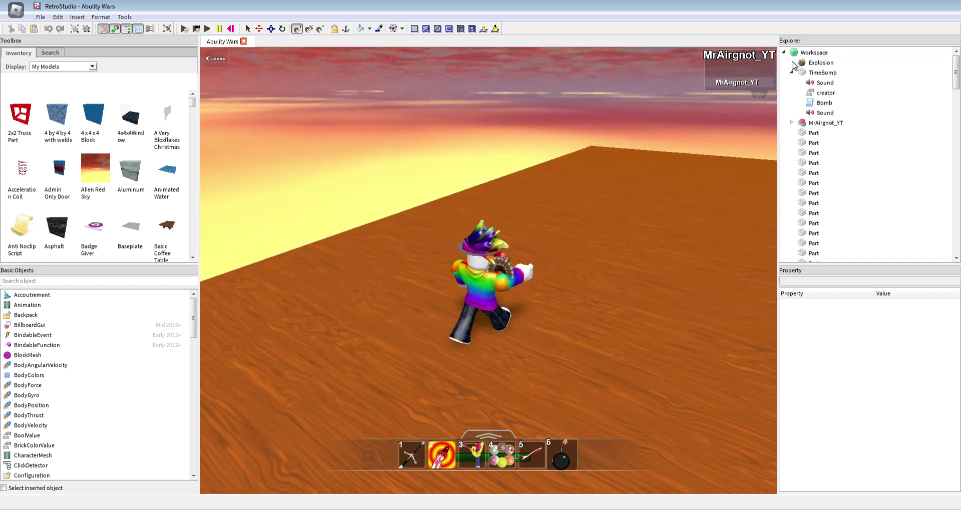
pyautogui.click(792, 72)
pyautogui.press('w')
pyautogui.press('d')
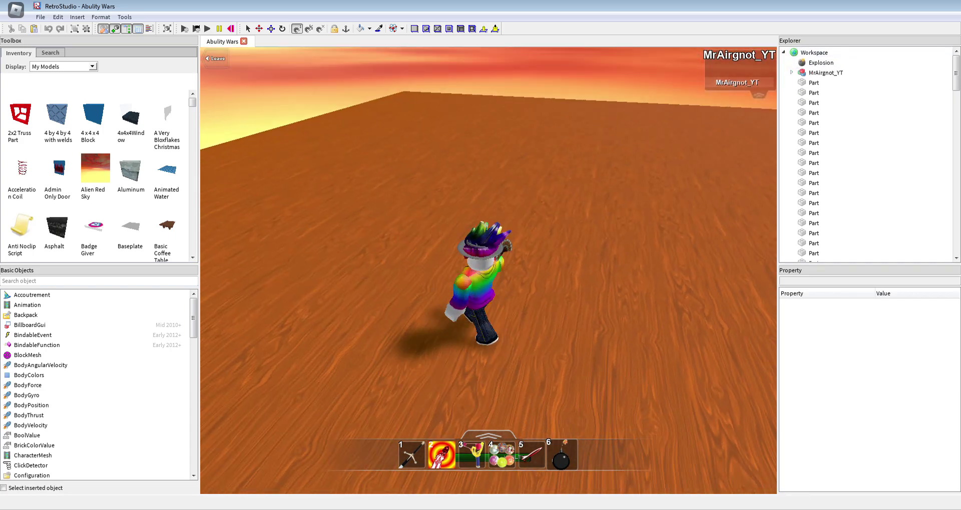
# Try the sword and rocket launcher while moving the character around the platform, and end the play test.
pyautogui.press('a')
pyautogui.press('space')
pyautogui.press('1')
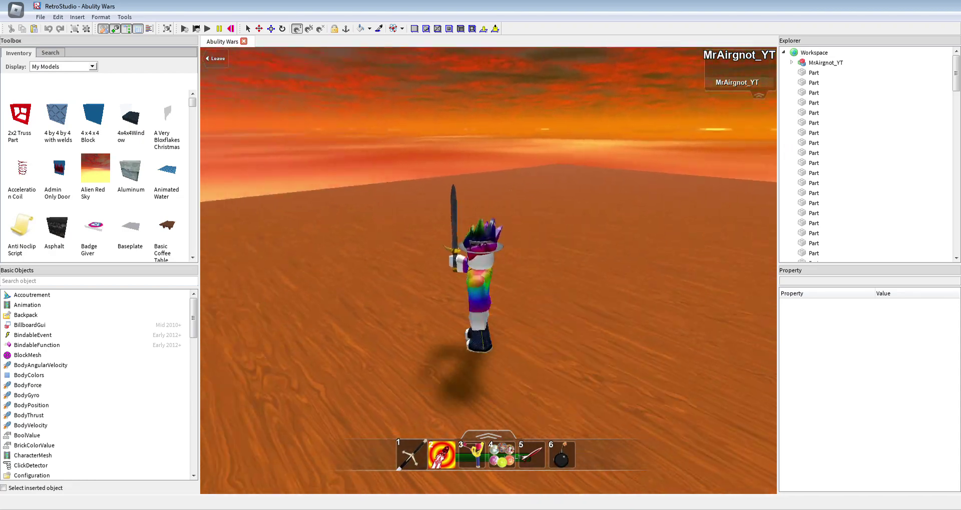
pyautogui.press('d')
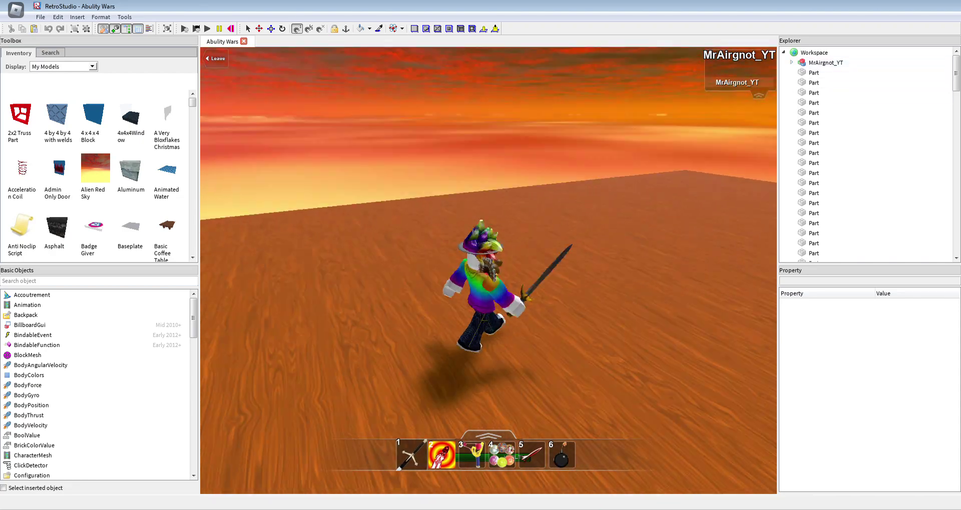
pyautogui.press('2')
pyautogui.press('space')
pyautogui.click(640, 211)
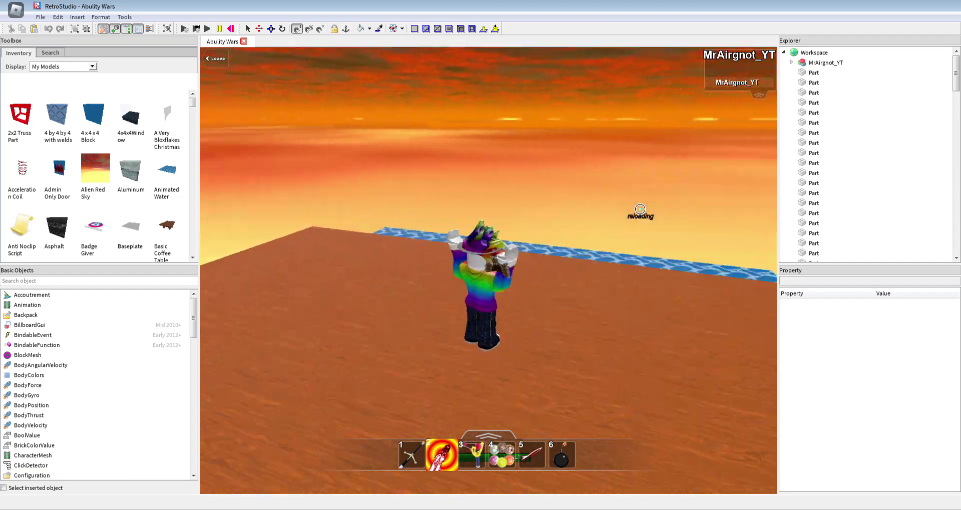
pyautogui.moveTo(640, 214); pyautogui.dragTo(701, 185, button='right')
pyautogui.press('w')
pyautogui.press('s')
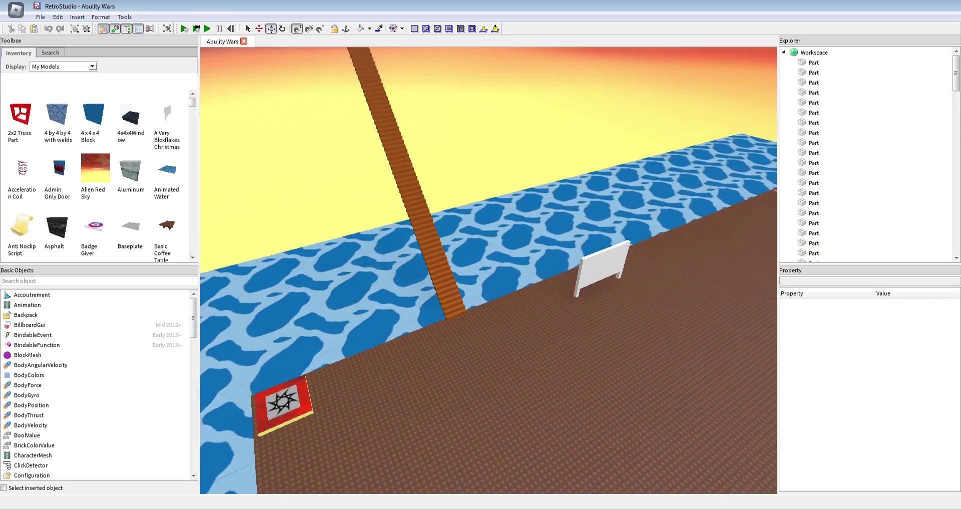
# Insert the Basic Coffee Table from the inventory, place it on the elevated platform, and expand its model in the Explorer.
pyautogui.press('w')
pyautogui.moveTo(488, 270); pyautogui.dragTo(487, 330, button='right')
pyautogui.press('w')
pyautogui.press('s')
pyautogui.press('d')
pyautogui.press('w')
pyautogui.moveTo(102, 254); pyautogui.dragTo(68, 243, button='right')
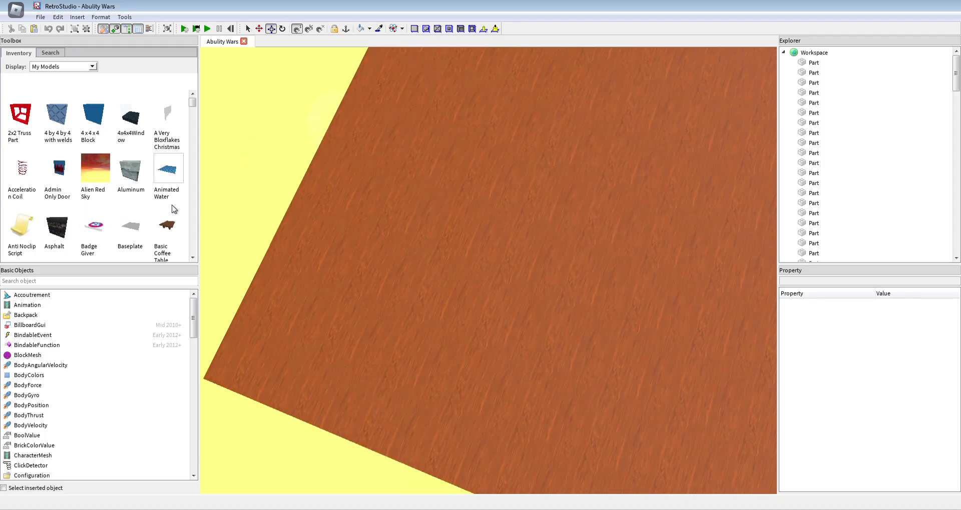
pyautogui.moveTo(515, 268); pyautogui.dragTo(462, 273, button='right')
pyautogui.press('w')
pyautogui.press('s')
pyautogui.click(439, 178)
pyautogui.moveTo(431, 159); pyautogui.dragTo(431, 172)
pyautogui.moveTo(431, 173); pyautogui.dragTo(431, 210, button='right')
pyautogui.moveTo(431, 173); pyautogui.dragTo(425, 185)
pyautogui.moveTo(432, 210); pyautogui.dragTo(425, 250, button='right')
pyautogui.scroll(1, 502, 150)
pyautogui.moveTo(425, 185); pyautogui.dragTo(515, 125)
pyautogui.scroll(-1, 500, 113)
pyautogui.moveTo(494, 109); pyautogui.dragTo(515, 125, button='right')
pyautogui.moveTo(515, 124); pyautogui.dragTo(560, 192)
pyautogui.moveTo(515, 125); pyautogui.dragTo(615, 188, button='right')
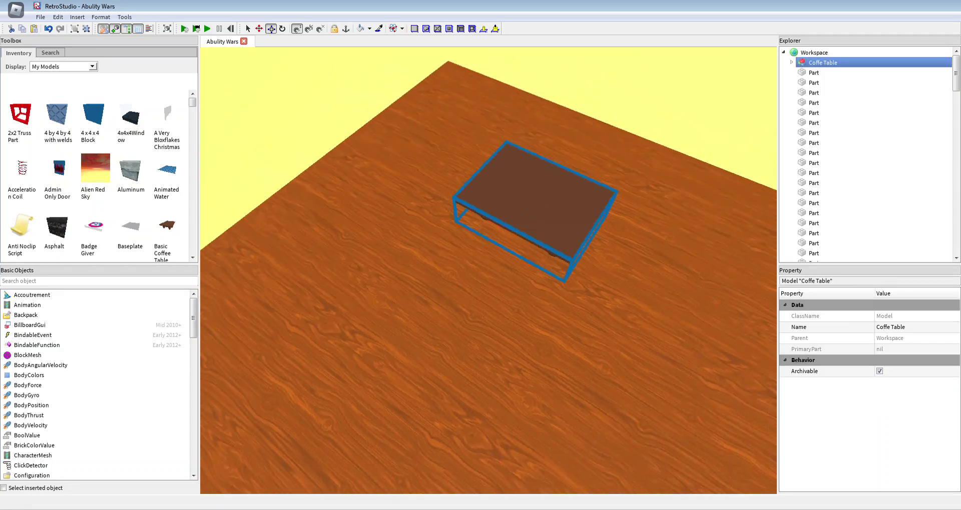
pyautogui.click(792, 62)
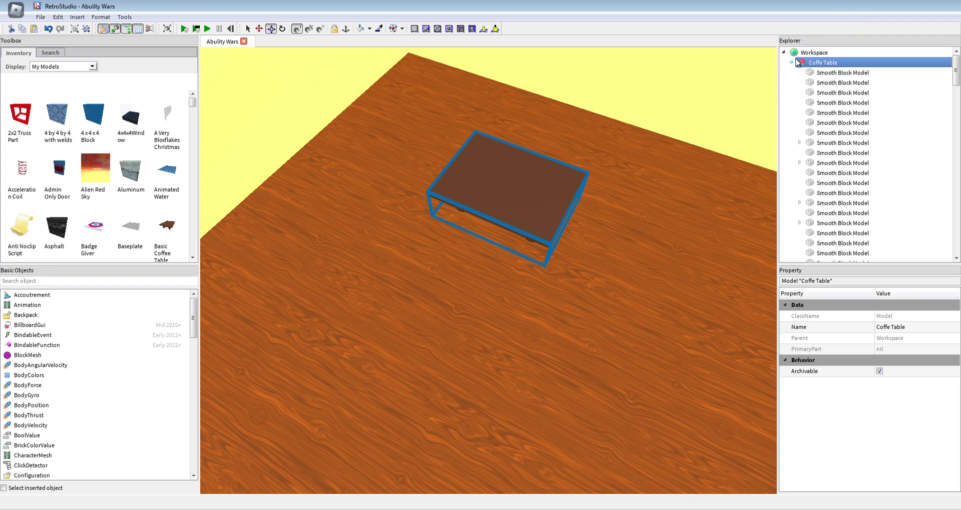
# Delete the Coffe Table model from the elevated platform.
pyautogui.click(905, 73)
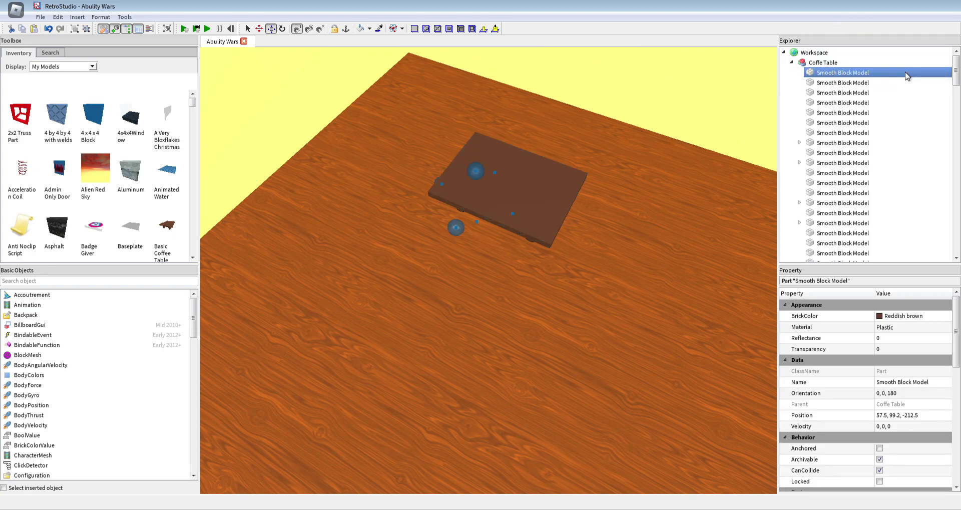
pyautogui.moveTo(853, 125); pyautogui.dragTo(854, 71)
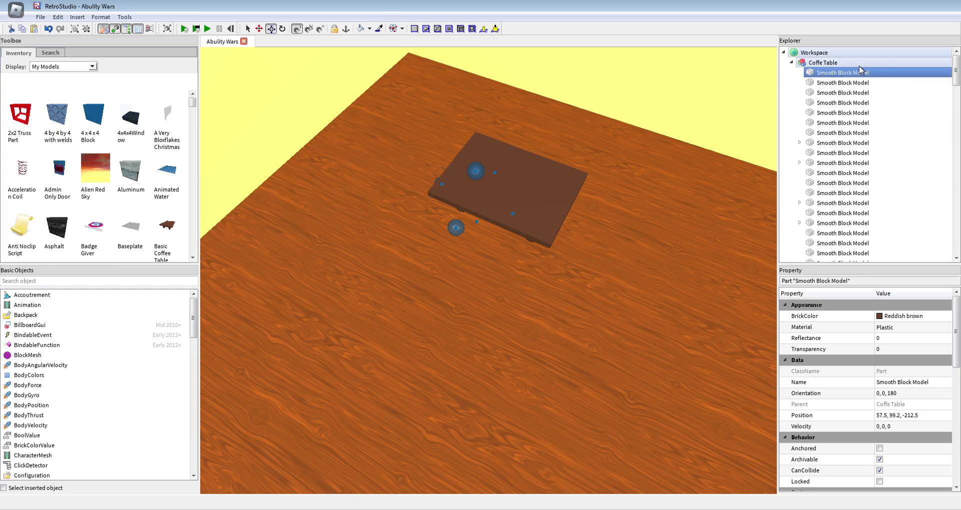
pyautogui.click(820, 62)
pyautogui.rightClick(811, 62)
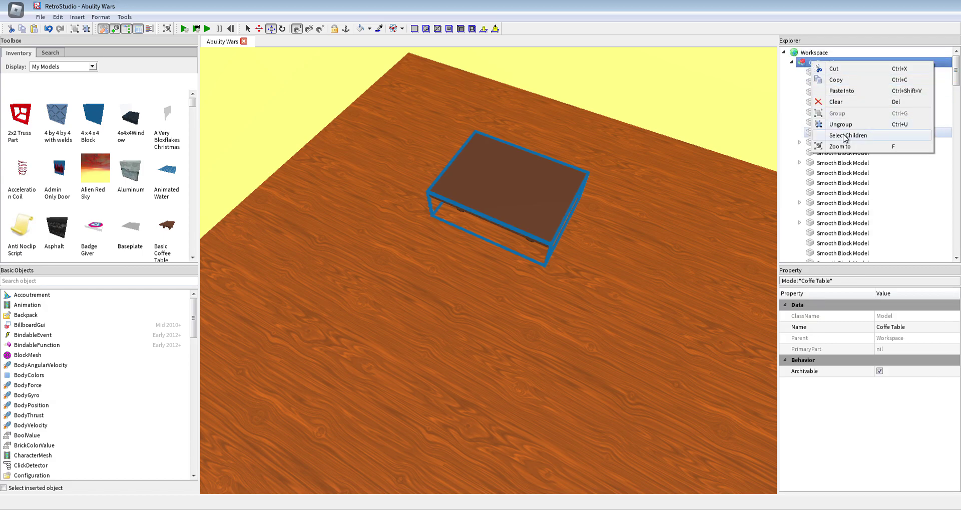
pyautogui.click(635, 73)
pyautogui.scroll(-5, 584, 176)
pyautogui.scroll(-2, 581, 173)
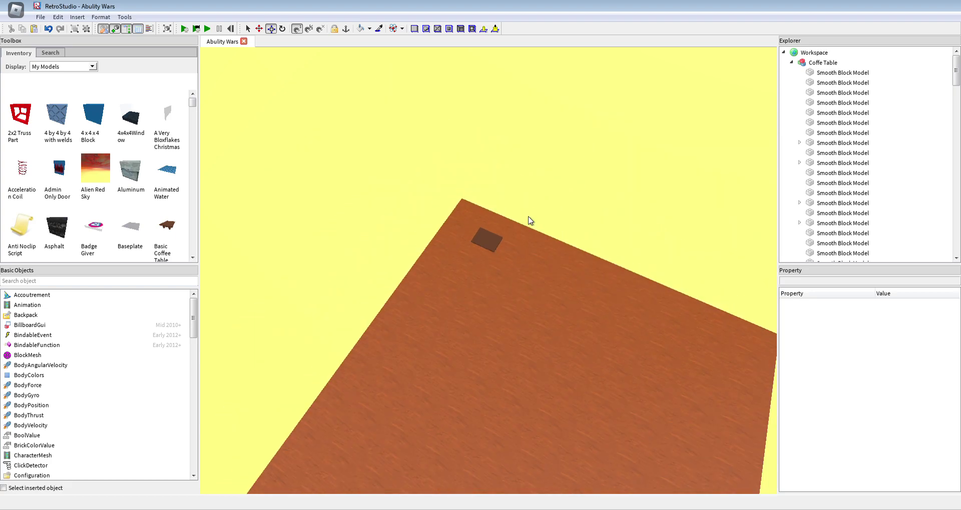
pyautogui.click(483, 240)
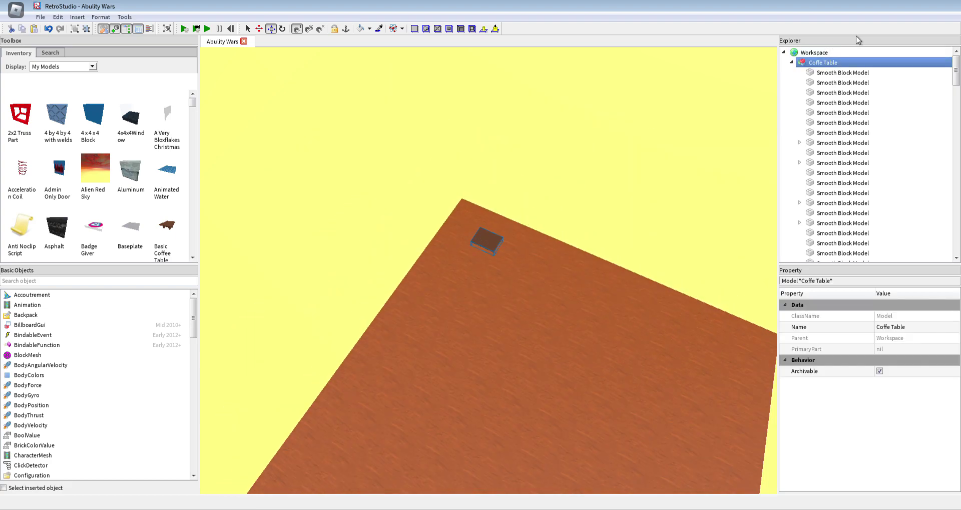
pyautogui.rightClick(814, 64)
pyautogui.click(826, 102)
# Select all parts of the wooden staircase and elevated platform together and group them into one model.
pyautogui.scroll(-3, 611, 214)
pyautogui.moveTo(611, 214); pyautogui.dragTo(505, 214, button='right')
pyautogui.press('a')
pyautogui.moveTo(489, 163); pyautogui.dragTo(311, 156, button='right')
pyautogui.scroll(-4, 442, 163)
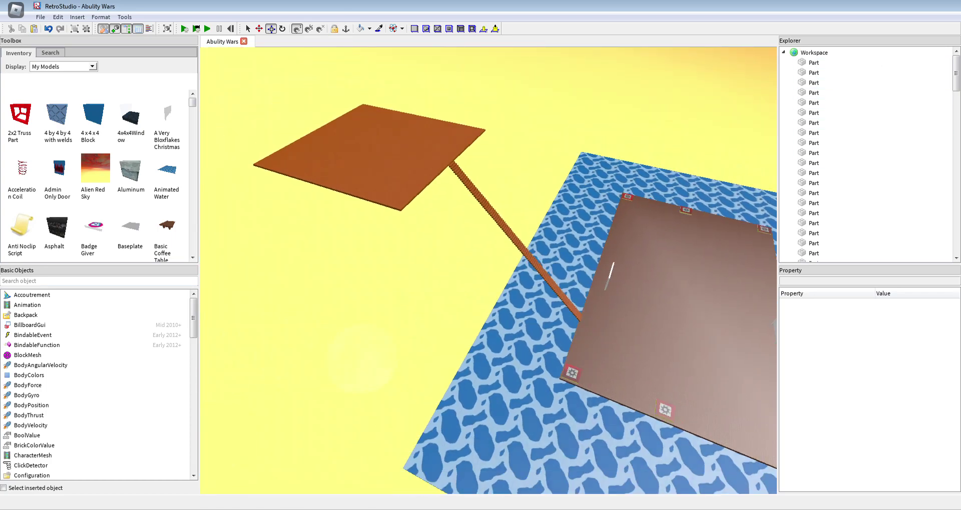
pyautogui.moveTo(442, 164); pyautogui.dragTo(441, 163, button='right')
pyautogui.moveTo(294, 101); pyautogui.dragTo(551, 308)
pyautogui.scroll(3, 570, 292)
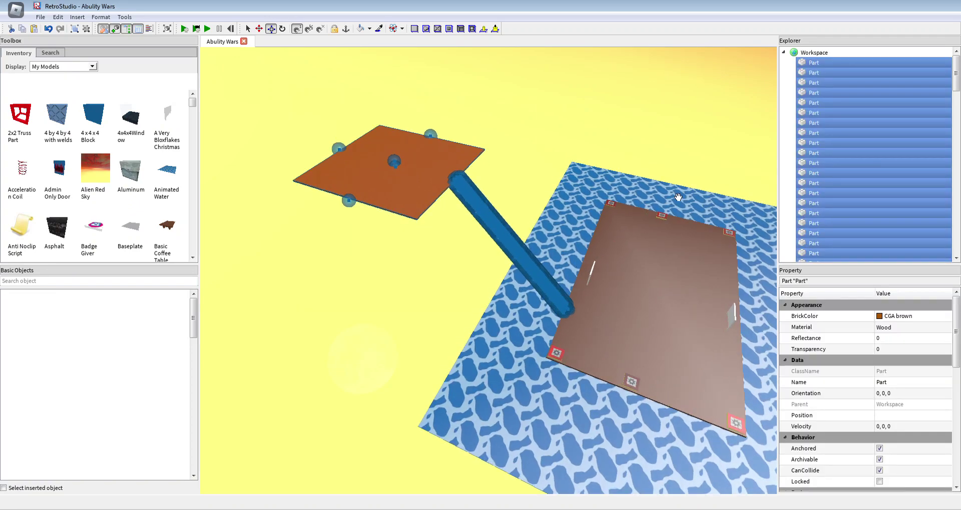
pyautogui.rightClick(869, 169)
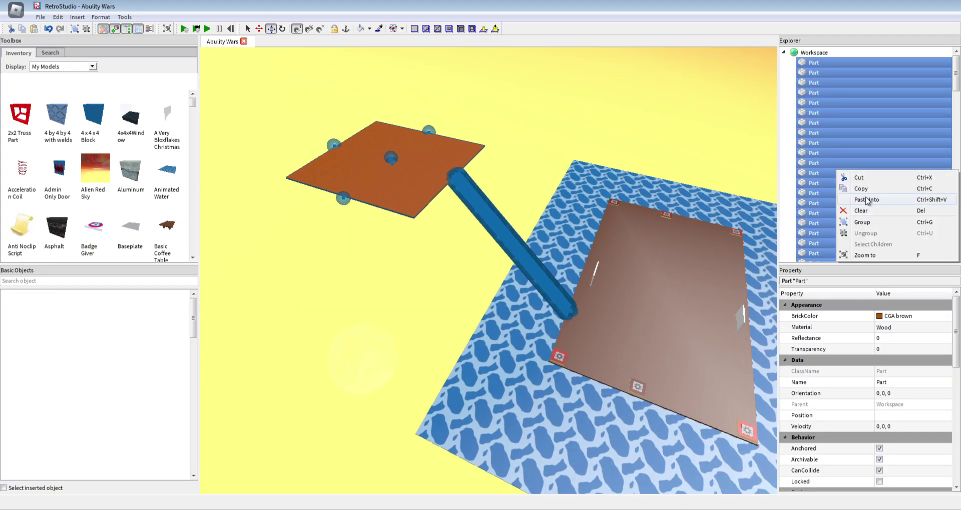
pyautogui.click(866, 222)
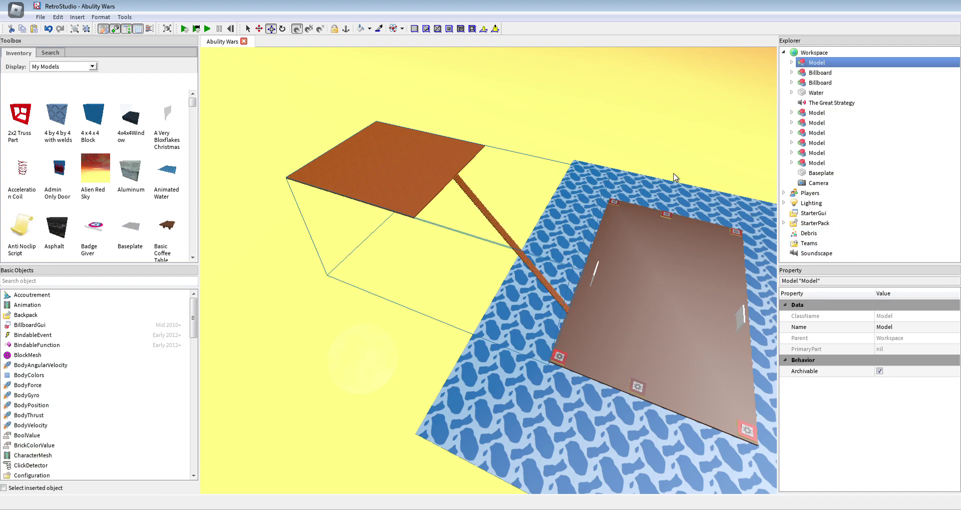
# Rename the grouped staircase and platform model as Stairs and deselect it.
pyautogui.click(847, 326)
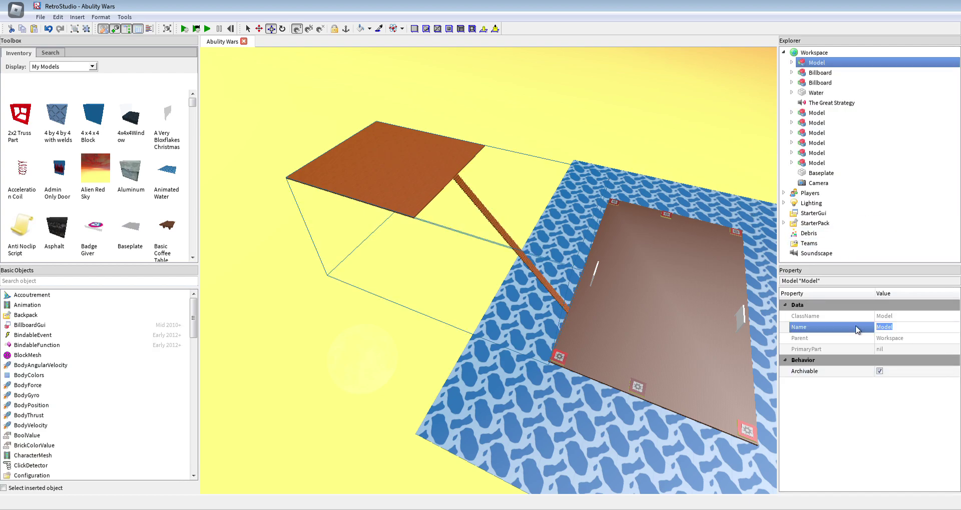
pyautogui.write('Stairs')
pyautogui.press('Return')
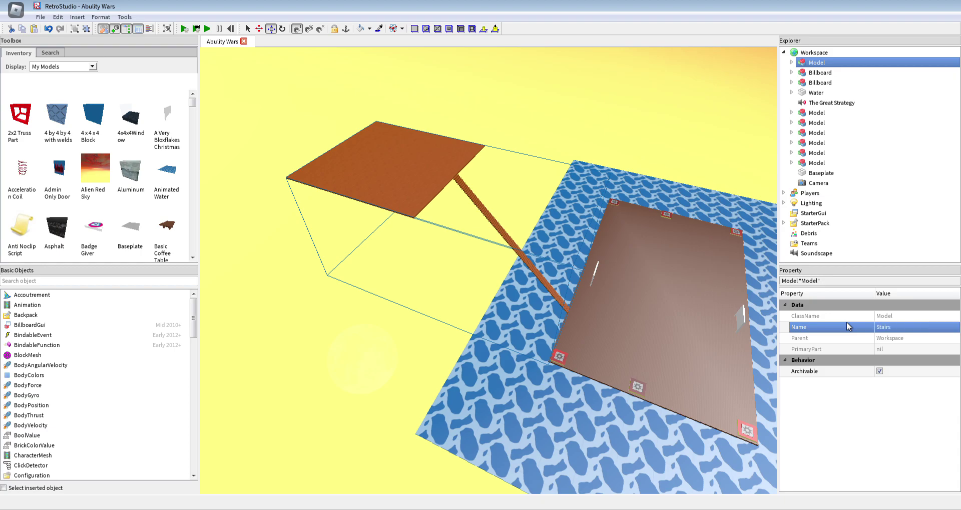
pyautogui.click(598, 104)
# Insert the Basic Coffee Table from the inventory and place it on the platform near its front corner.
pyautogui.press('w')
pyautogui.moveTo(599, 104)
pyautogui.mouseDown(button='right')
pyautogui.moveTo(623, 106)
pyautogui.moveTo(623, 56)
pyautogui.moveTo(614, 101)
pyautogui.mouseUp(button='right')
pyautogui.press('w')
pyautogui.press('s')
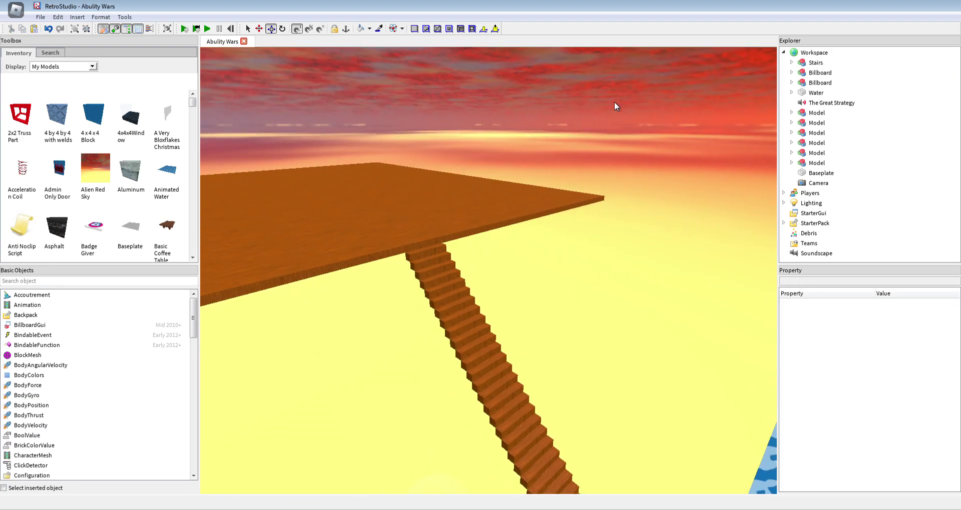
pyautogui.press('a')
pyautogui.press('w')
pyautogui.moveTo(397, 242)
pyautogui.mouseDown(button='right')
pyautogui.moveTo(380, 196)
pyautogui.moveTo(380, 235)
pyautogui.mouseUp(button='right')
pyautogui.press('s')
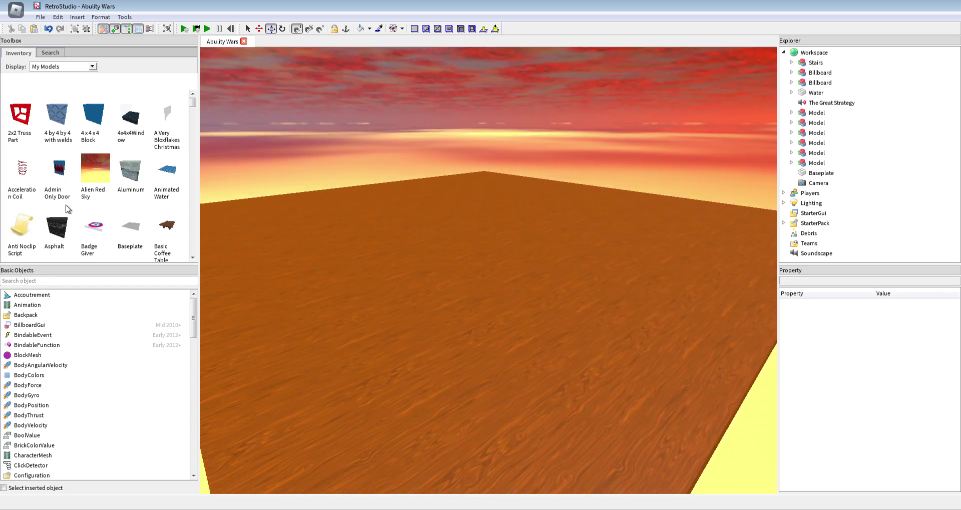
pyautogui.click(166, 228)
pyautogui.moveTo(458, 243); pyautogui.dragTo(466, 328)
# Expand the Coffe Table model in the Explorer and ungroup it into separate parts.
pyautogui.click(791, 63)
pyautogui.click(896, 75)
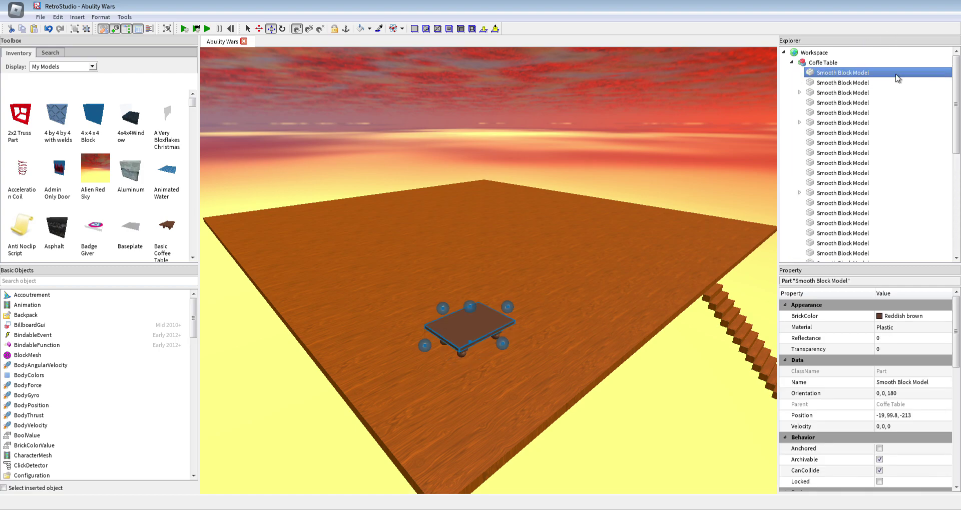
pyautogui.click(823, 63)
pyautogui.rightClick(825, 64)
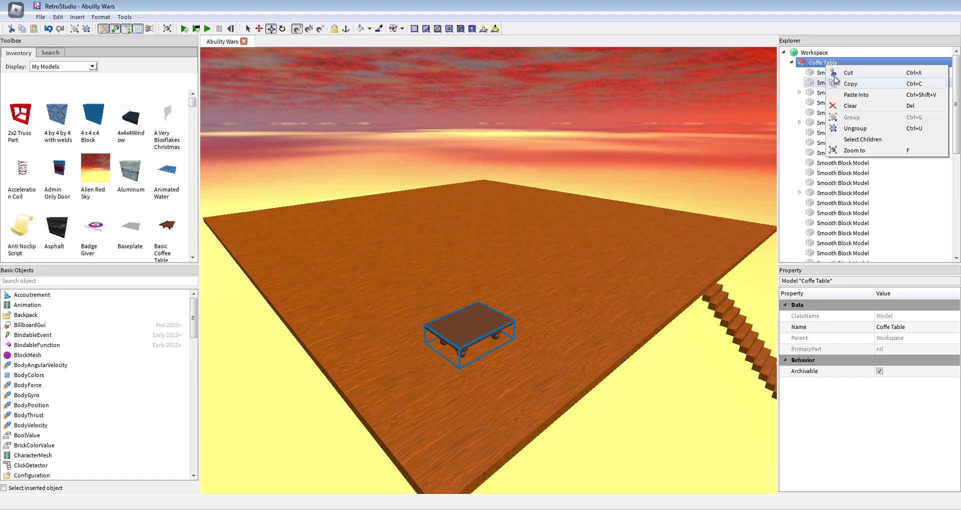
pyautogui.click(858, 129)
# Try to box-select the loose table parts on the platform, and undo both accidental moves of the Stairs model.
pyautogui.moveTo(522, 337); pyautogui.dragTo(536, 346)
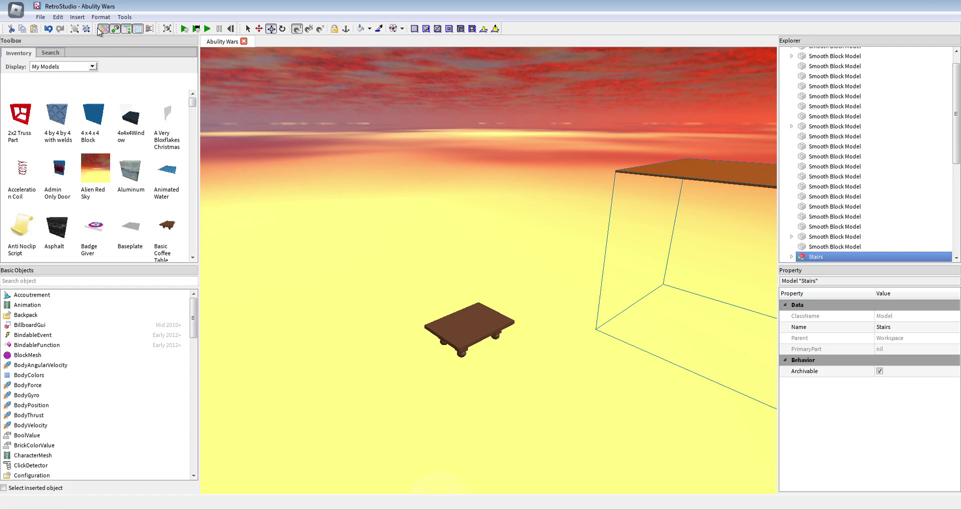
pyautogui.click(48, 28)
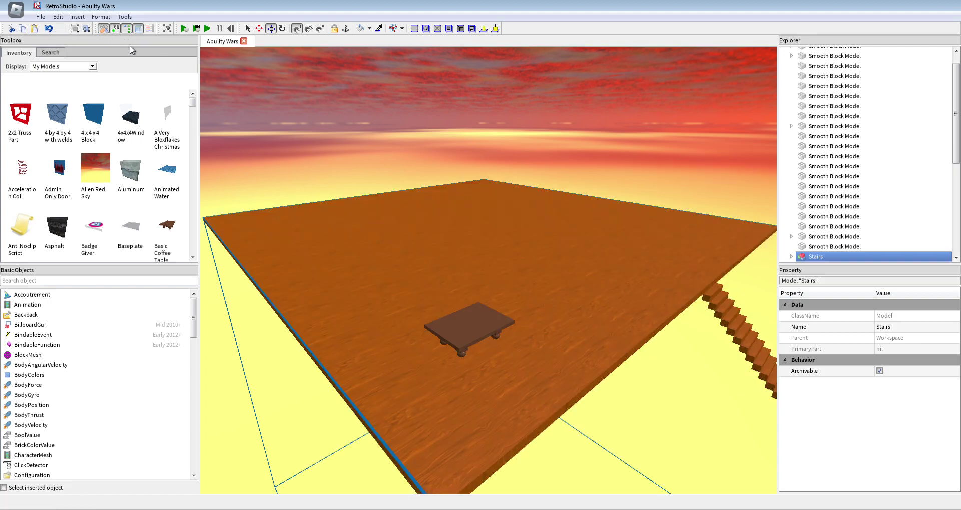
pyautogui.click(521, 120)
pyautogui.moveTo(513, 345); pyautogui.dragTo(507, 333)
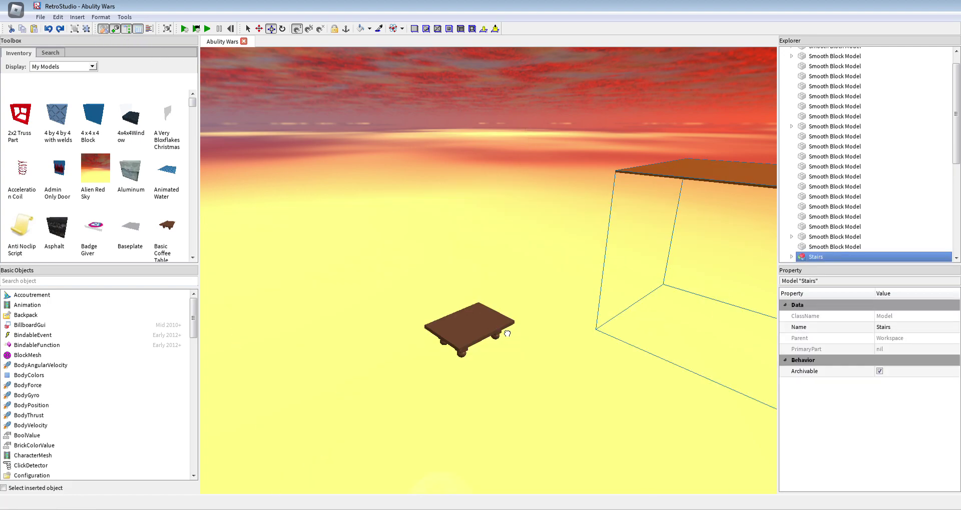
pyautogui.click(48, 29)
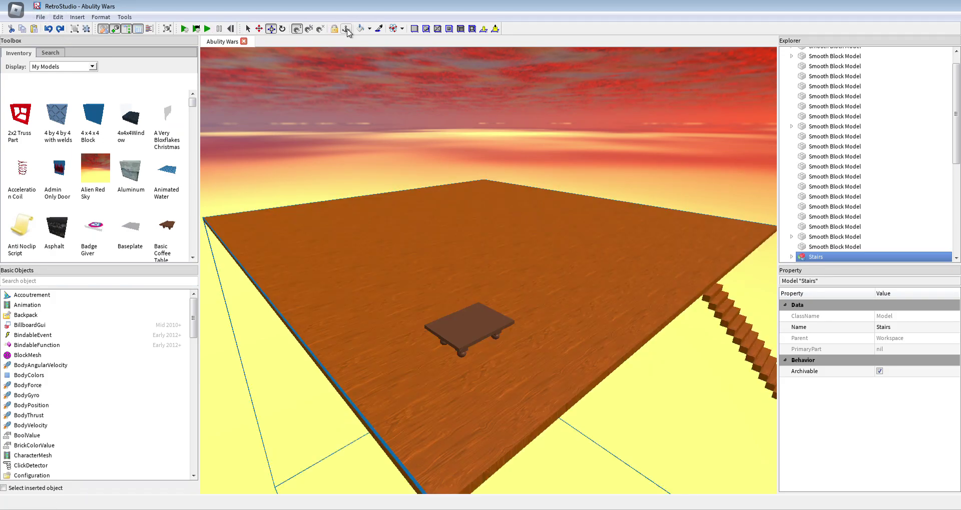
# Lock the wooden platform with the Lock tool and leave the tool.
pyautogui.moveTo(464, 225); pyautogui.dragTo(475, 209, button='right')
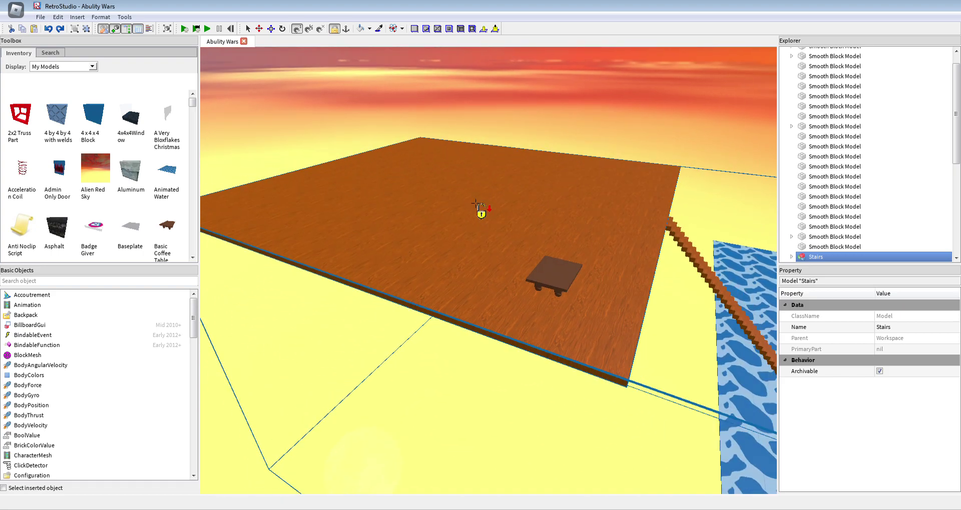
pyautogui.click(466, 200)
pyautogui.click(467, 200)
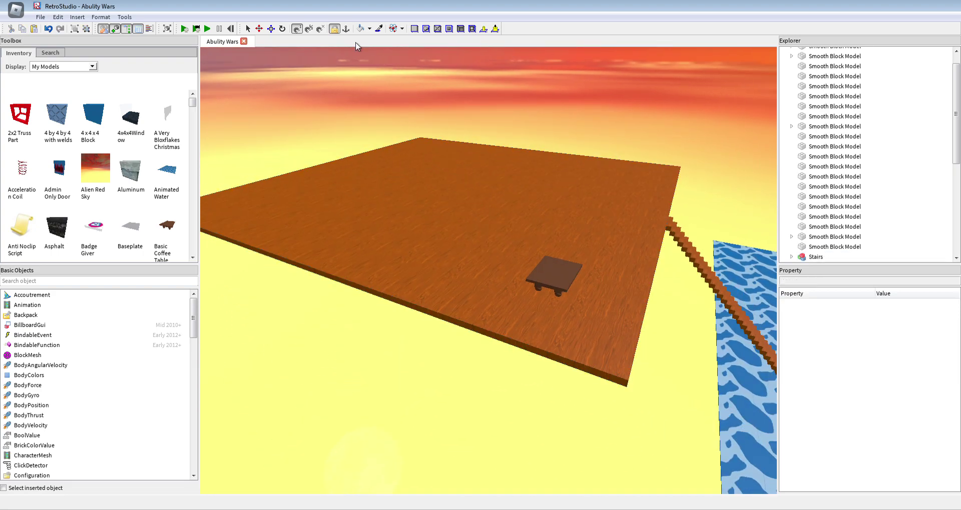
pyautogui.moveTo(479, 206); pyautogui.dragTo(499, 231, button='right')
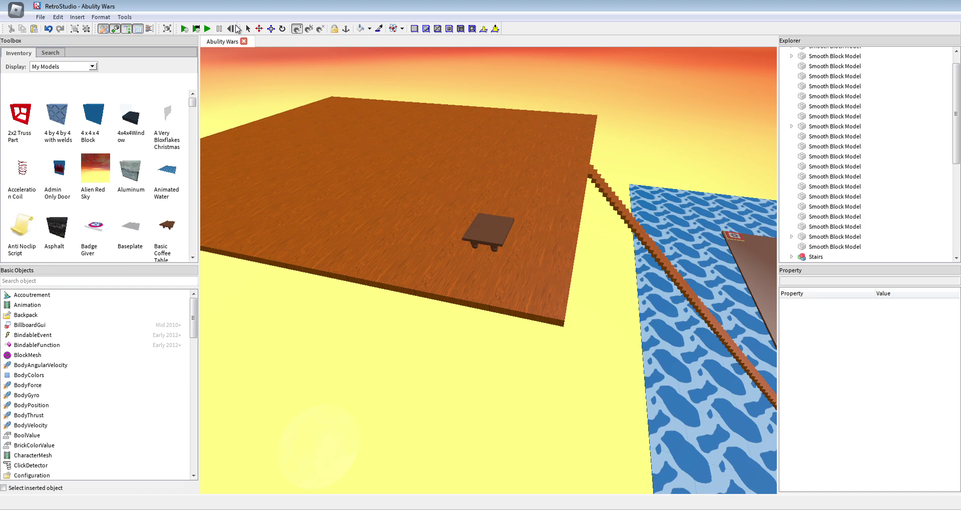
# Select all the loose coffee table parts on the platform and turn on their Anchored property.
pyautogui.press('d')
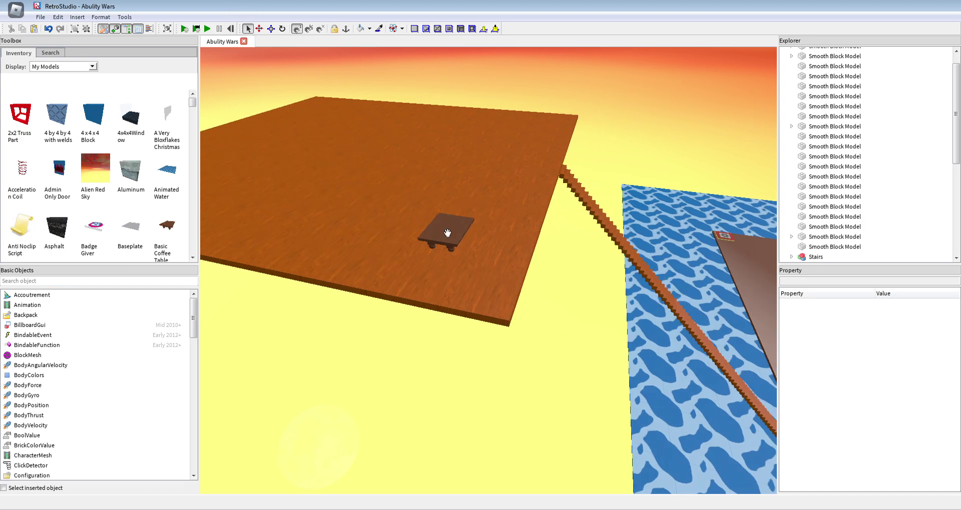
pyautogui.moveTo(488, 249); pyautogui.dragTo(372, 161)
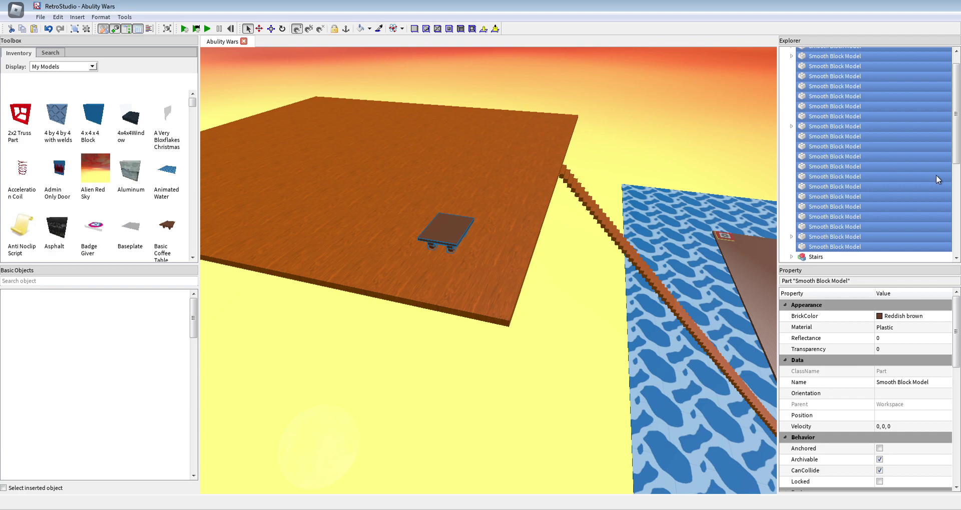
pyautogui.click(876, 452)
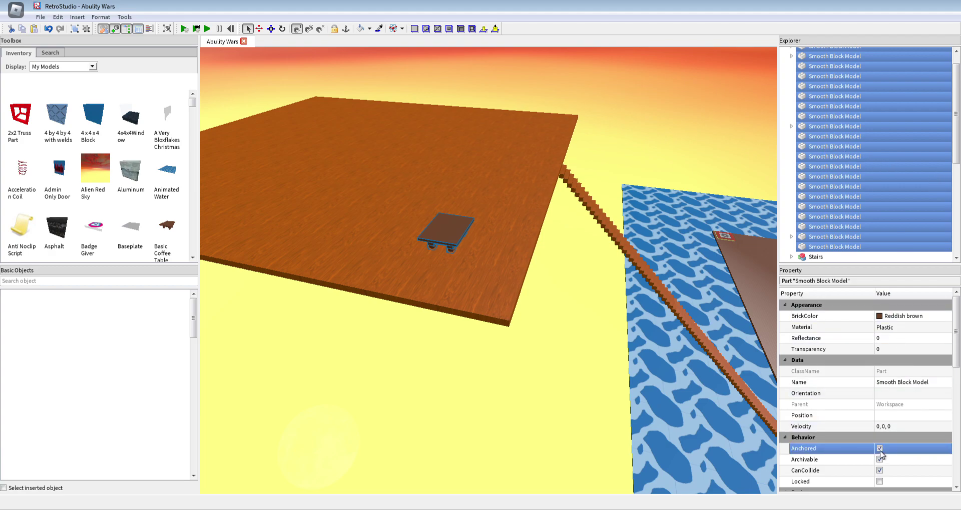
pyautogui.click(880, 449)
# Group the selected table parts into one model, rename it as Table, and deselect it.
pyautogui.rightClick(873, 194)
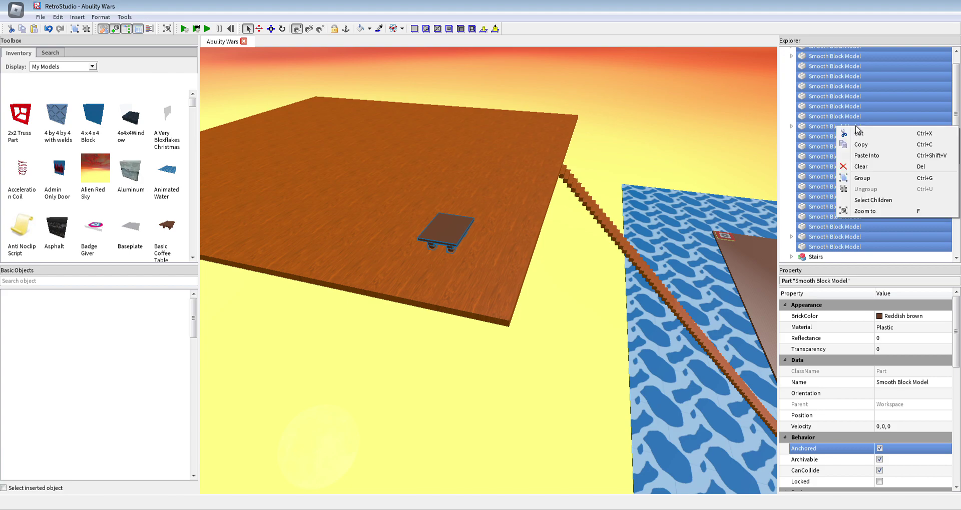
pyautogui.click(868, 180)
pyautogui.click(890, 327)
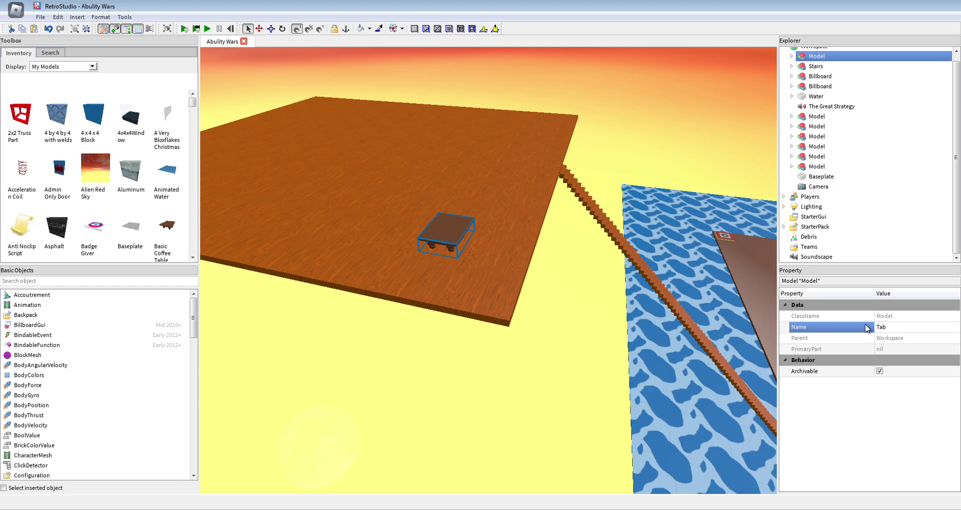
pyautogui.write('Table')
pyautogui.press('Return')
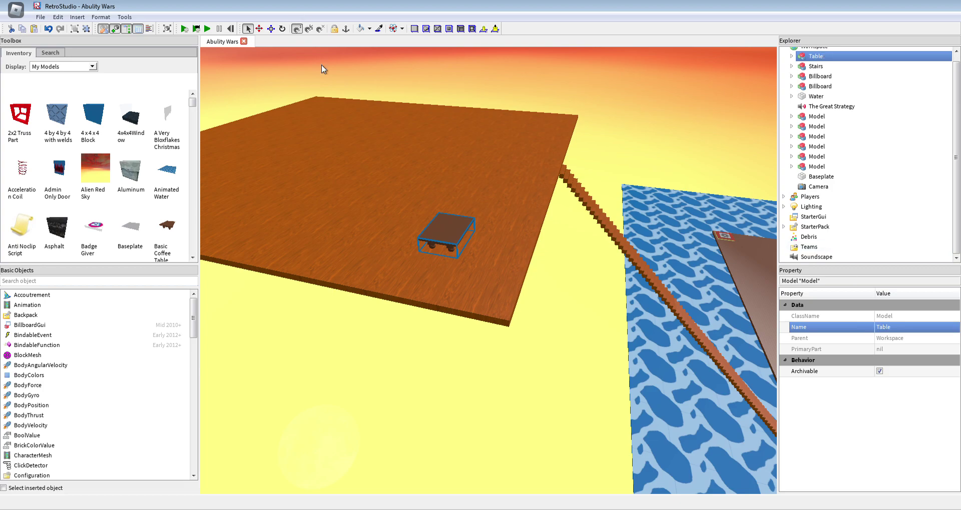
pyautogui.click(578, 175)
# Examine the grouped table on the platform from several angles and up close.
pyautogui.click(461, 219)
pyautogui.moveTo(461, 219); pyautogui.dragTo(457, 244, button='right')
pyautogui.moveTo(457, 245); pyautogui.dragTo(485, 225)
pyautogui.press('a')
pyautogui.press('s')
pyautogui.click(340, 424)
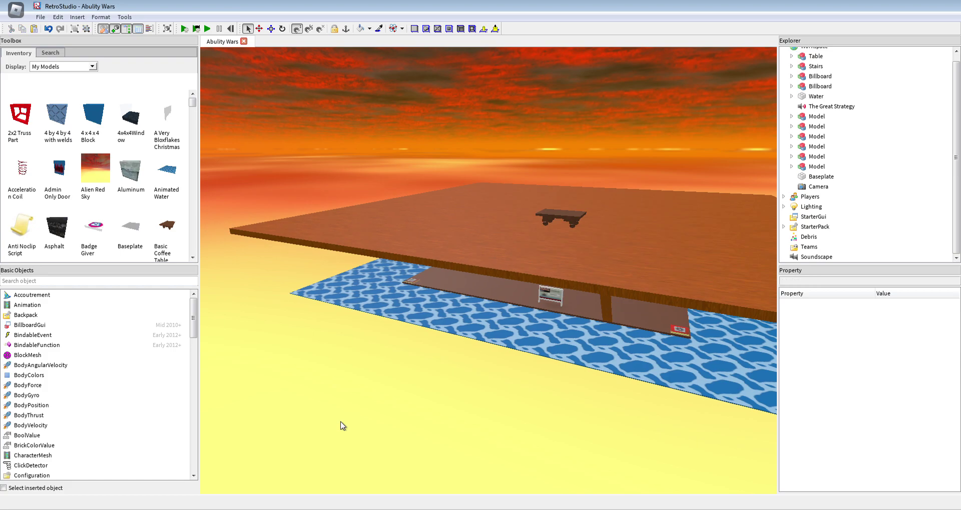
pyautogui.press('d')
pyautogui.scroll(3, 341, 121)
pyautogui.moveTo(362, 131); pyautogui.dragTo(537, 141, button='right')
# Delete the Table model from the platform.
pyautogui.click(434, 137)
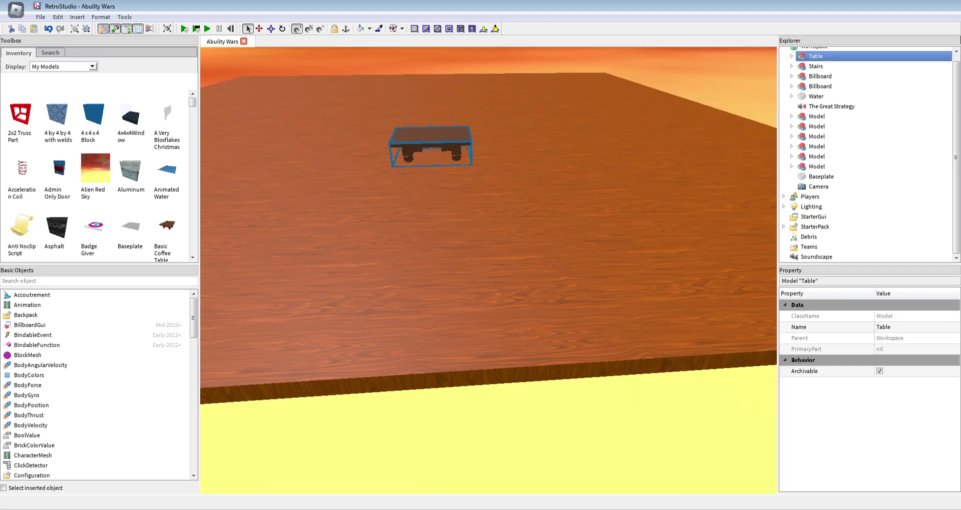
pyautogui.rightClick(825, 57)
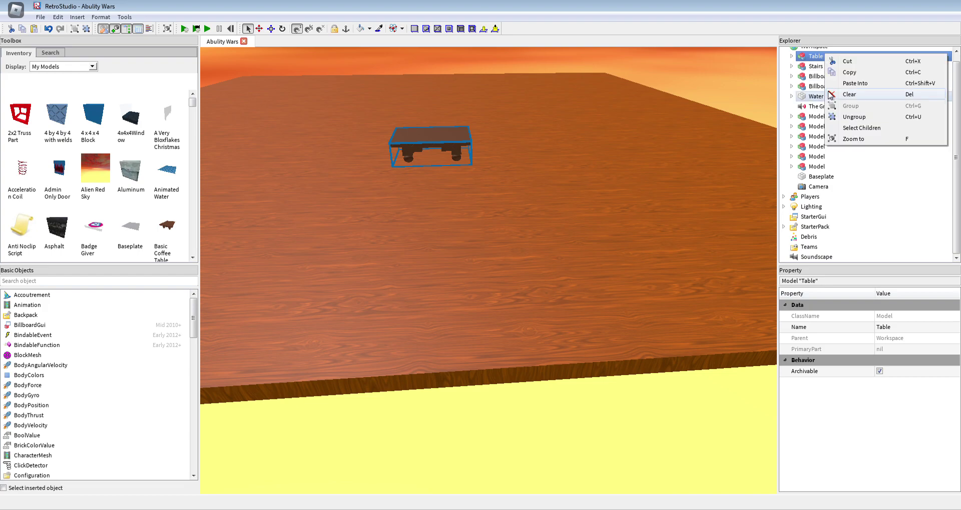
pyautogui.click(841, 96)
pyautogui.moveTo(349, 447); pyautogui.dragTo(368, 410, button='right')
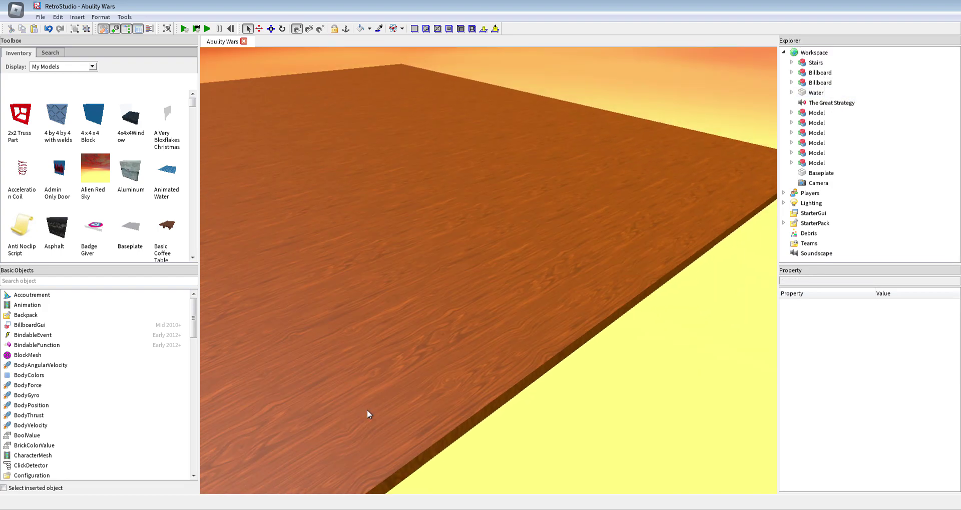
pyautogui.press('s')
pyautogui.click(50, 53)
pyautogui.moveTo(350, 251); pyautogui.dragTo(380, 235, button='right')
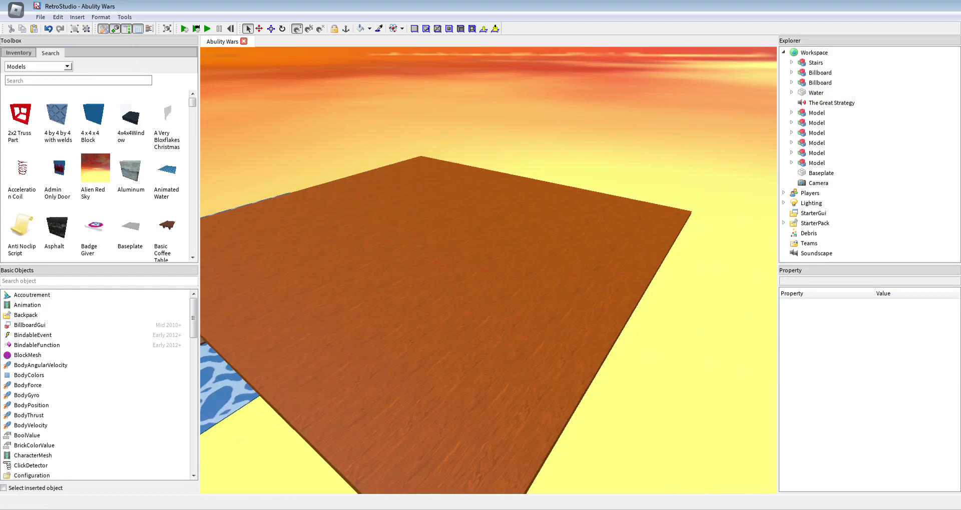
pyautogui.press('w')
pyautogui.press('a')
pyautogui.click(24, 51)
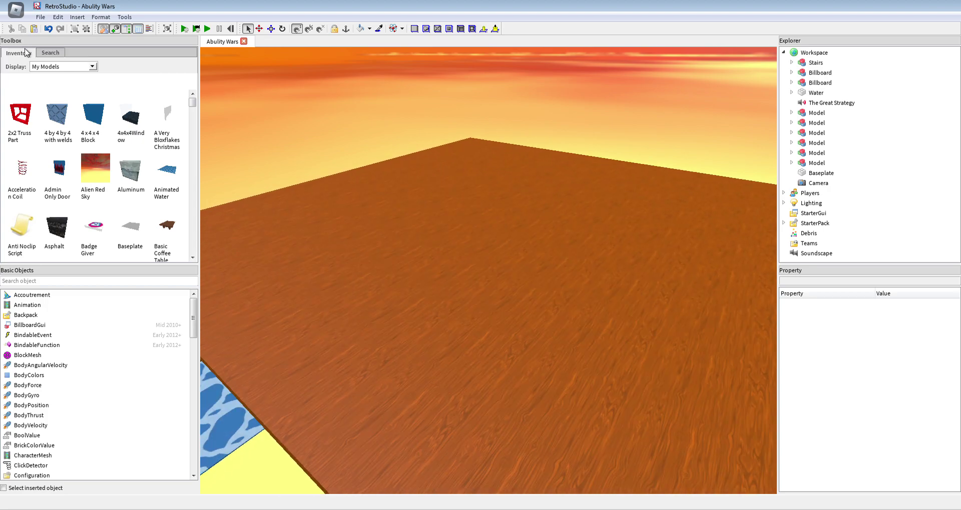
# Browse the My Decals inventory and insert the GameTool decal.
pyautogui.click(52, 66)
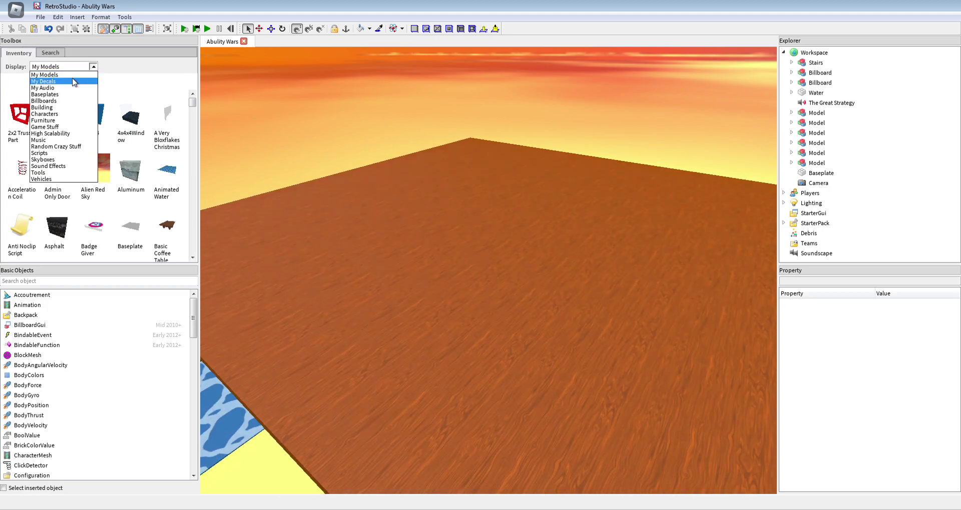
pyautogui.click(70, 81)
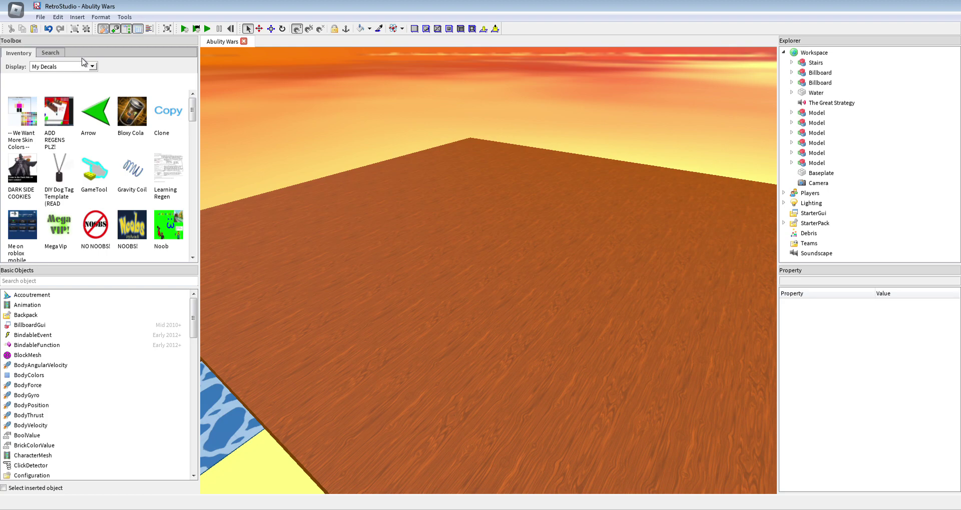
pyautogui.scroll(-5, 86, 90)
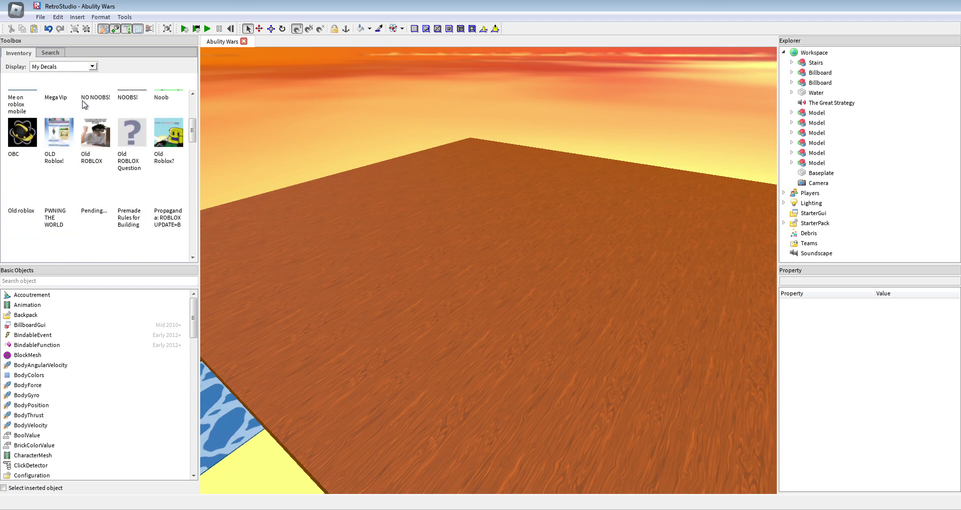
pyautogui.scroll(-10, 83, 104)
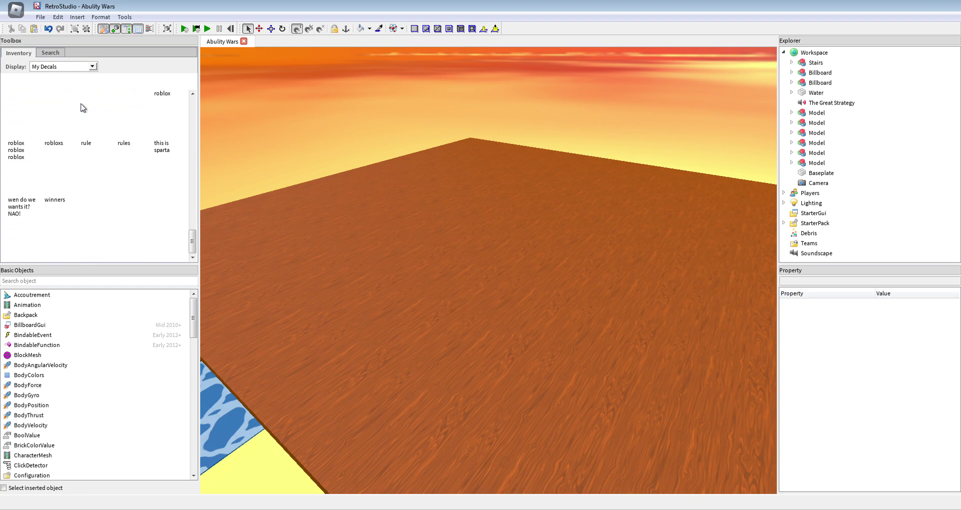
pyautogui.scroll(8, 83, 107)
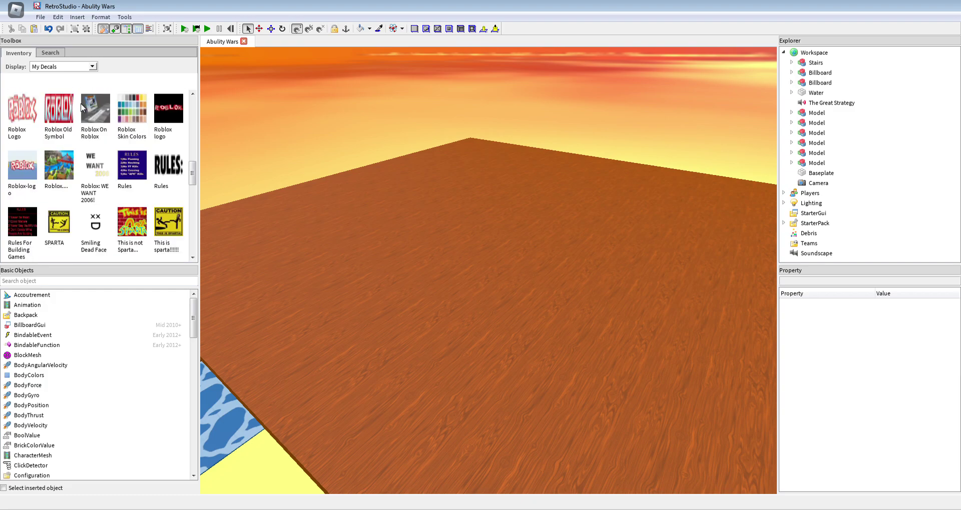
pyautogui.scroll(3, 82, 107)
pyautogui.scroll(-5, 82, 107)
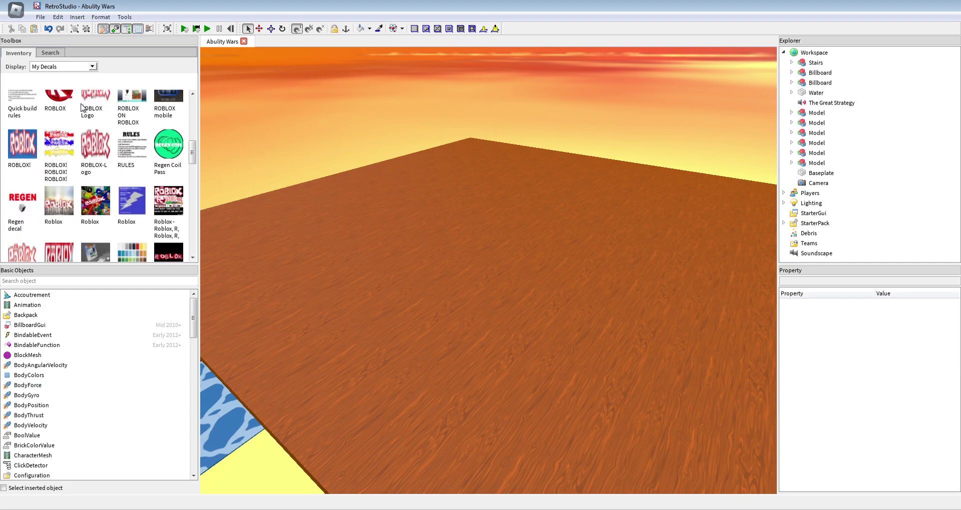
pyautogui.scroll(5, 83, 108)
pyautogui.scroll(3, 81, 106)
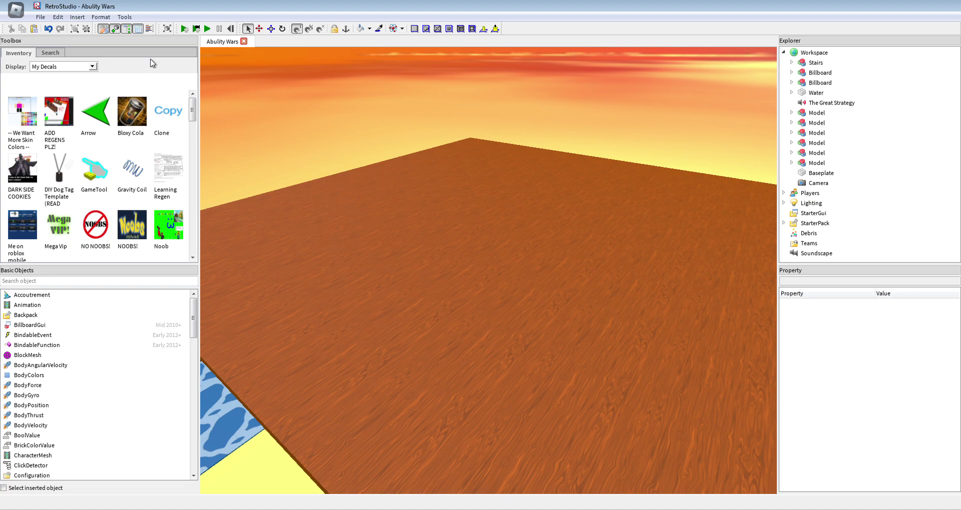
pyautogui.click(87, 173)
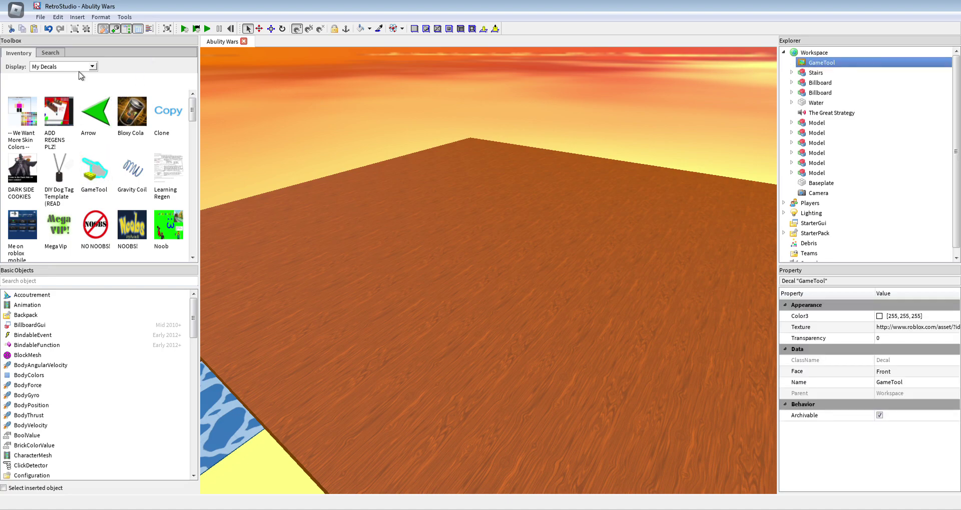
# Switch the Toolbox display back to My Models, filter the basic objects by "pa" and insert a Part on the platform.
pyautogui.click(55, 67)
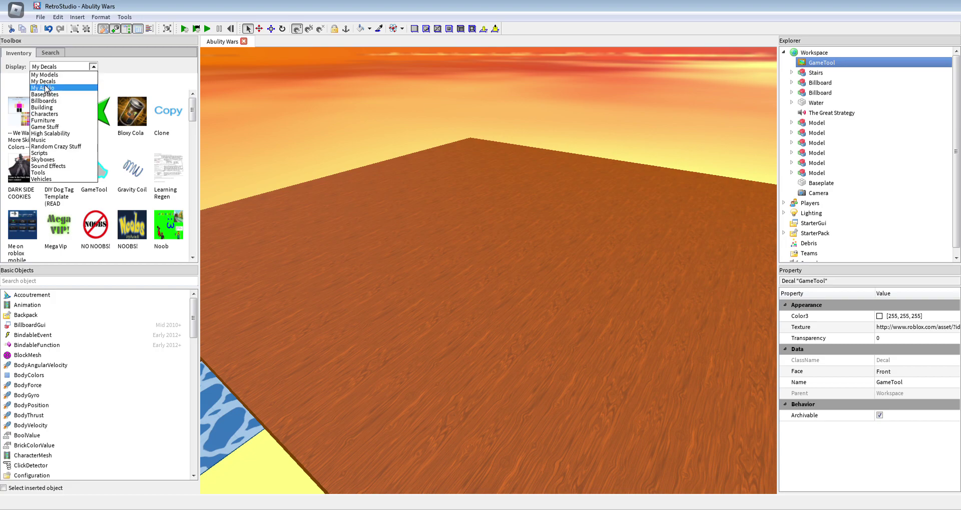
pyautogui.click(50, 85)
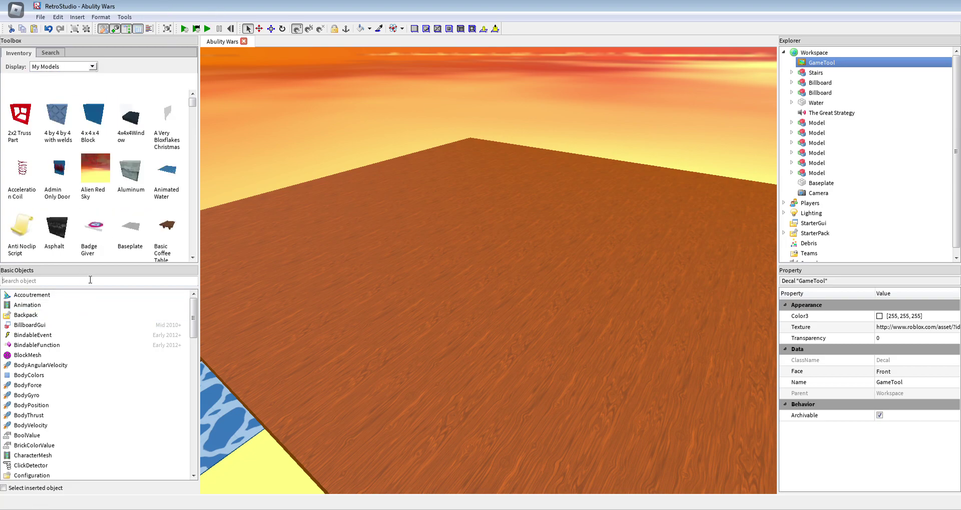
pyautogui.click(69, 281)
pyautogui.write('pa')
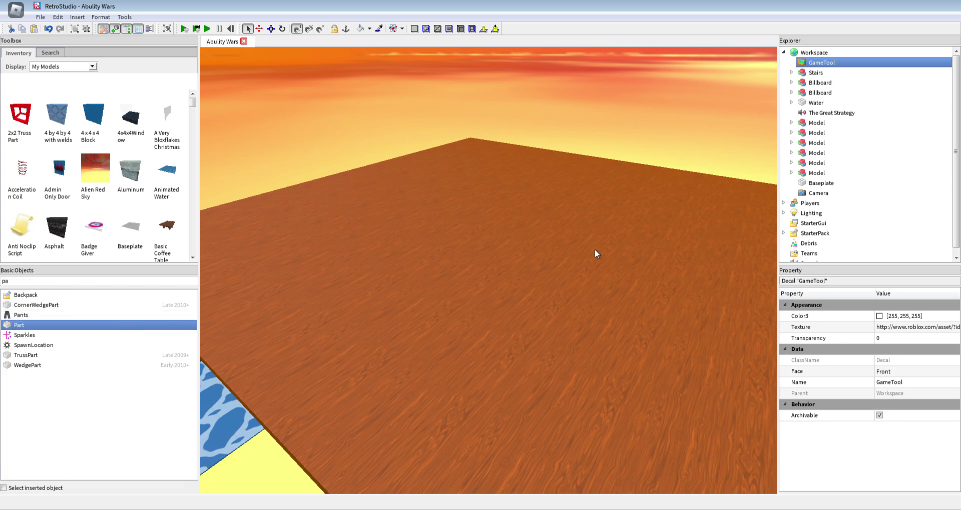
pyautogui.moveTo(446, 229); pyautogui.dragTo(406, 251, button='right')
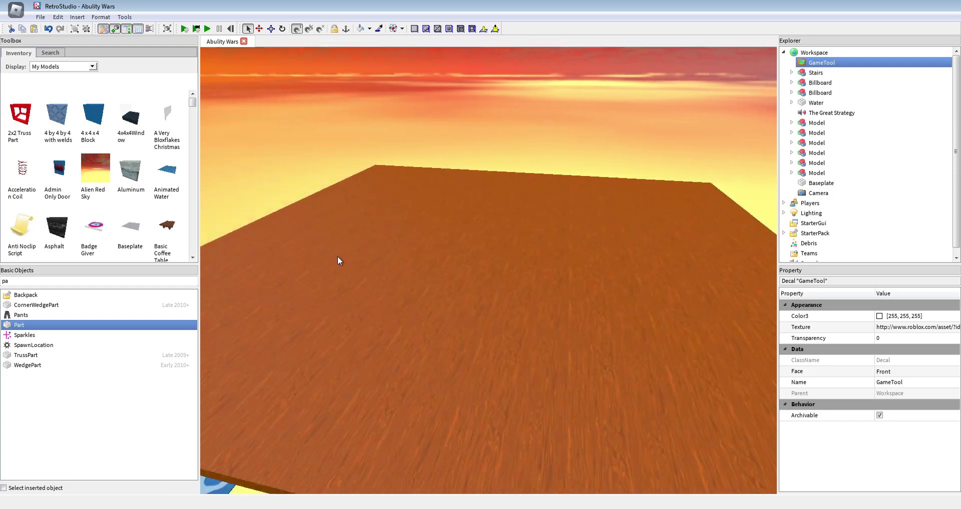
pyautogui.scroll(-2, 406, 251)
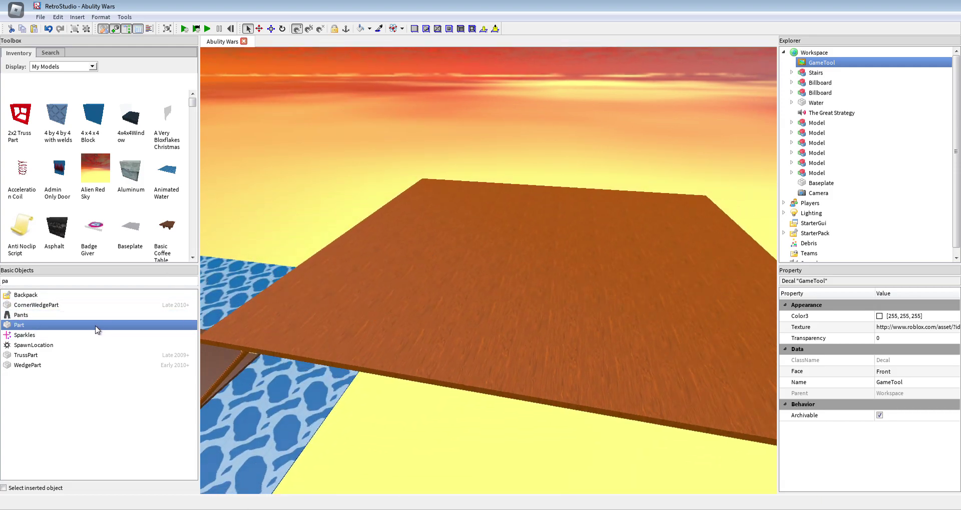
pyautogui.click(28, 328)
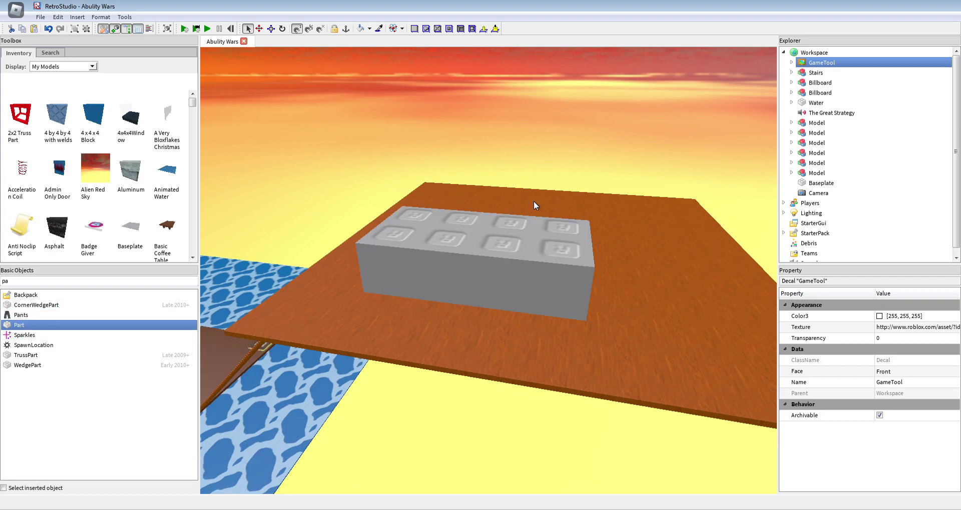
# Move the new grey part across the platform to position 18, 98.1, -153.
pyautogui.click(490, 234)
pyautogui.scroll(-5, 499, 242)
pyautogui.moveTo(523, 254); pyautogui.dragTo(464, 228)
pyautogui.scroll(5, 464, 228)
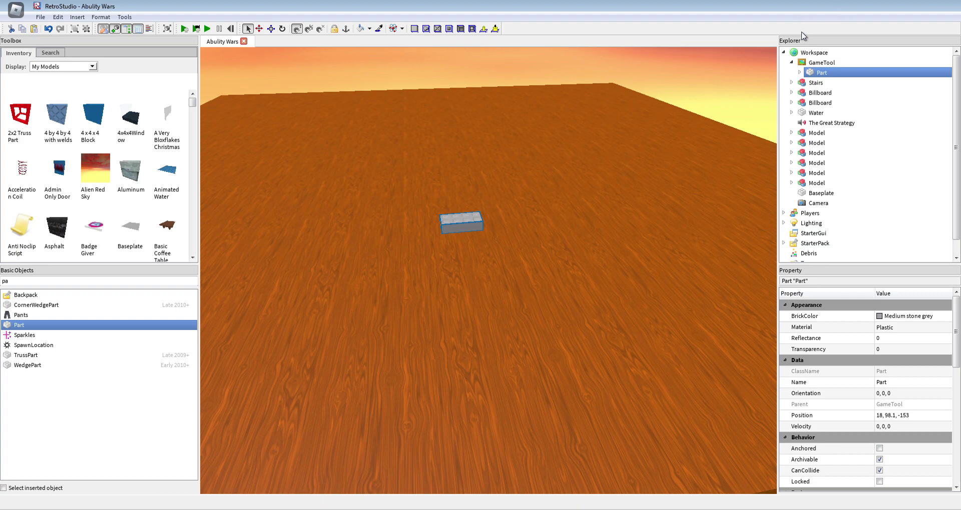
# Anchor the new part, place it directly under Workspace and make the GameTool decal its child.
pyautogui.click(815, 82)
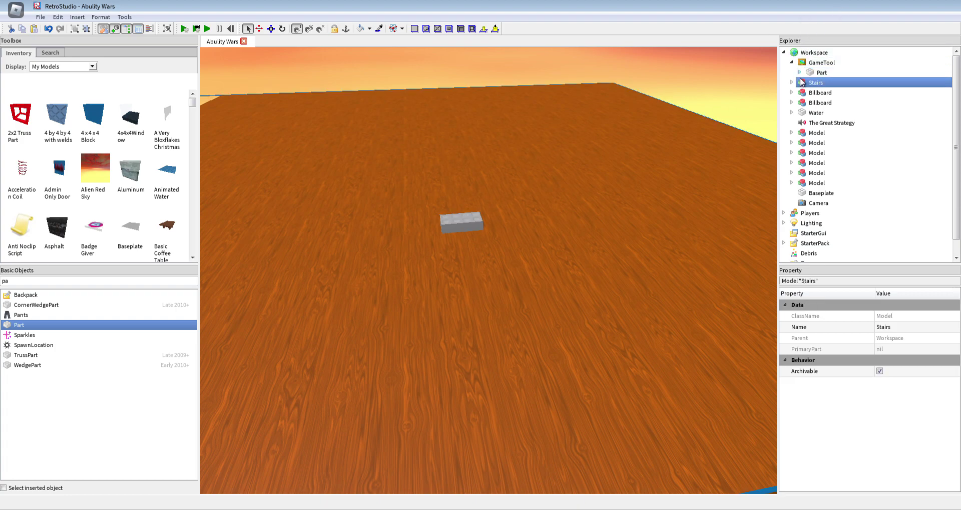
pyautogui.click(799, 73)
pyautogui.click(819, 83)
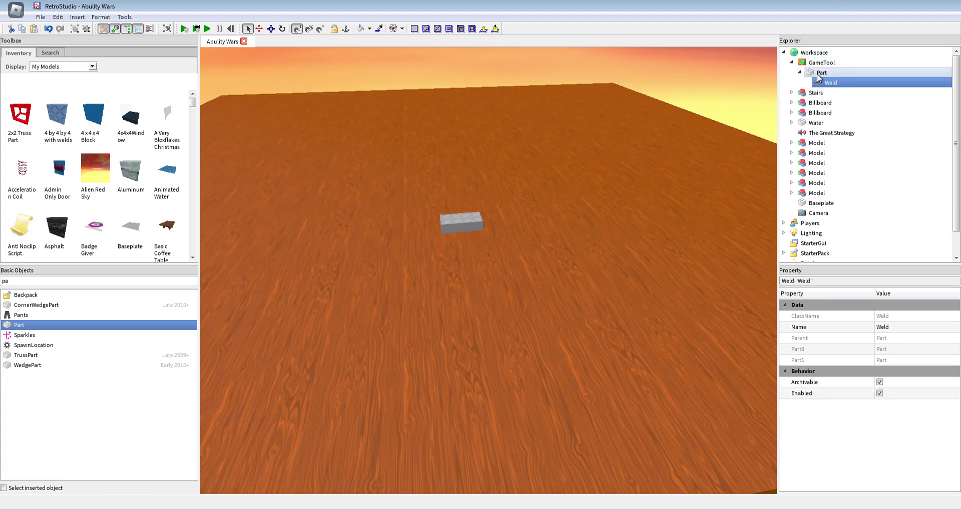
pyautogui.click(820, 73)
pyautogui.click(880, 448)
pyautogui.moveTo(819, 71)
pyautogui.mouseDown()
pyautogui.moveTo(815, 53)
pyautogui.moveTo(830, 61)
pyautogui.mouseUp()
pyautogui.scroll(3, 321, 291)
pyautogui.moveTo(320, 291)
pyautogui.mouseDown(button='right')
pyautogui.moveTo(350, 291)
pyautogui.moveTo(281, 320)
pyautogui.moveTo(380, 291)
pyautogui.moveTo(320, 291)
pyautogui.mouseUp(button='right')
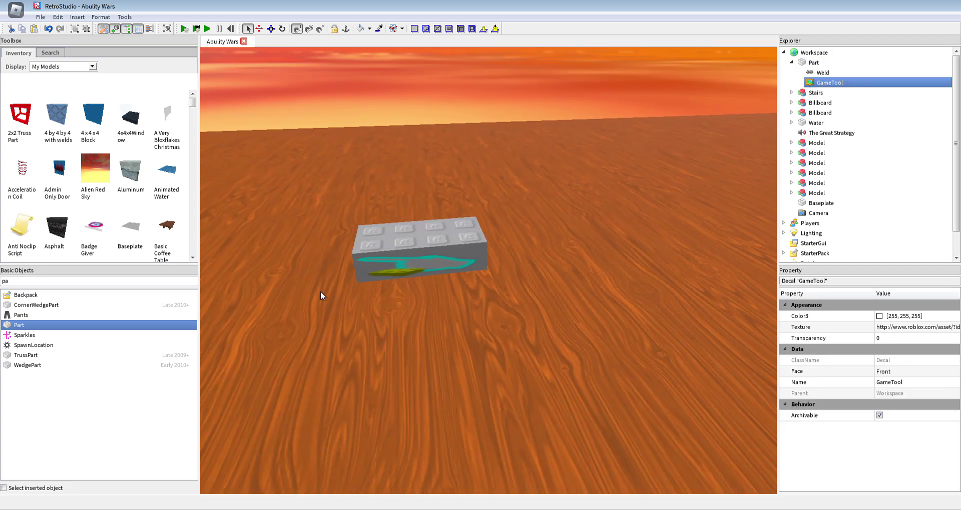
# Resize the decal part to make it thinner from front to back.
pyautogui.click(409, 238)
pyautogui.press('a')
pyautogui.press('s')
pyautogui.press('d')
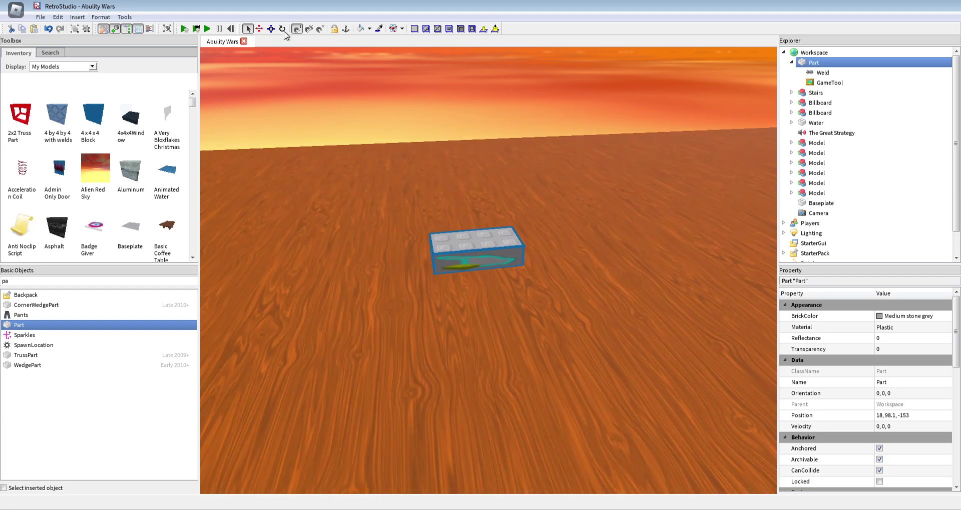
pyautogui.click(272, 30)
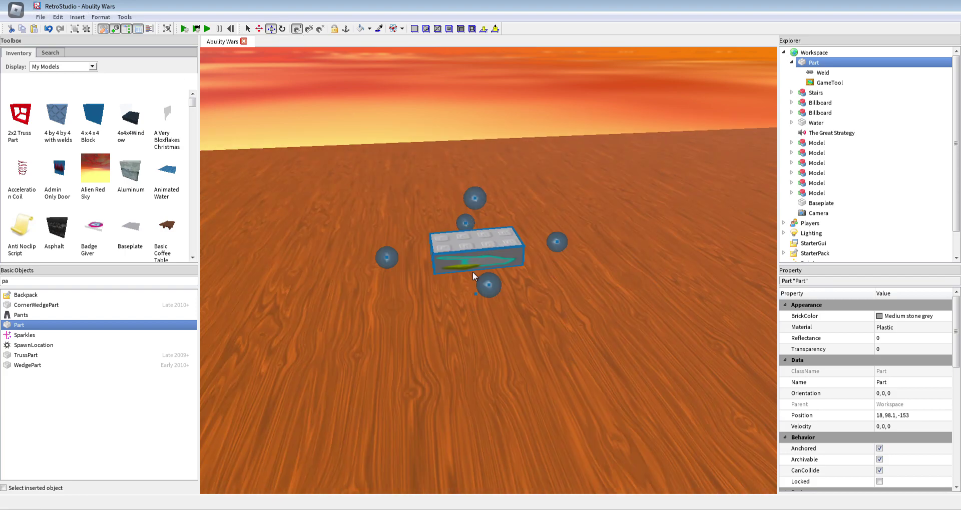
pyautogui.moveTo(473, 287); pyautogui.dragTo(483, 270)
pyautogui.click(556, 243)
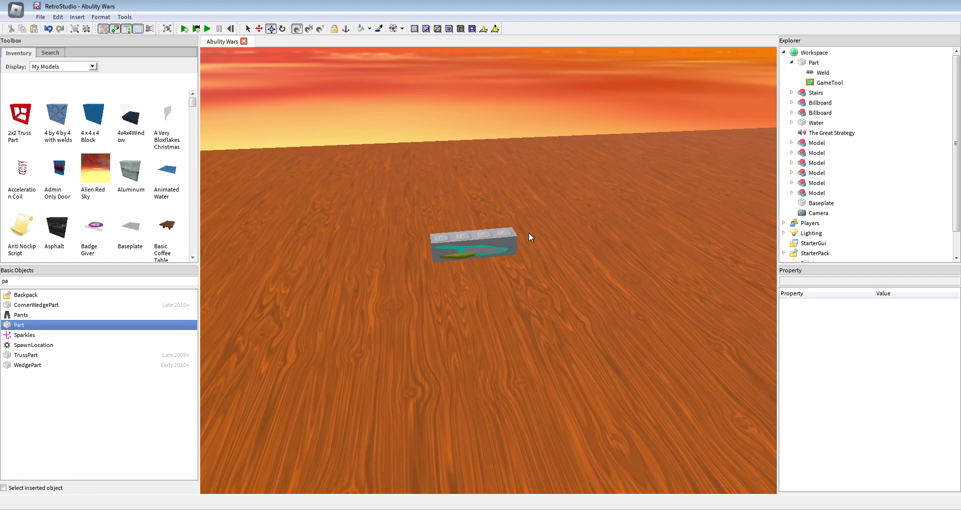
# Set the decal part's Transparency to 1.
pyautogui.click(506, 237)
pyautogui.click(920, 349)
pyautogui.write('1')
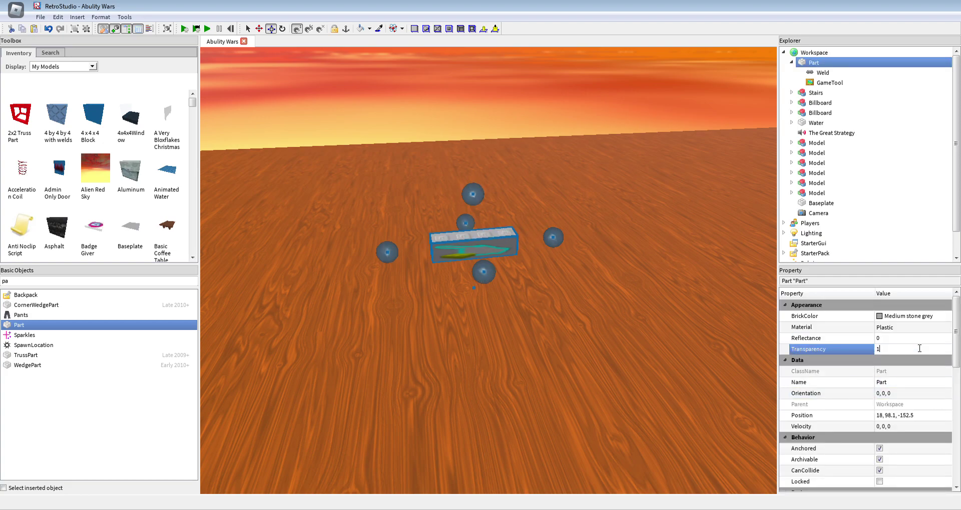
pyautogui.press('Return')
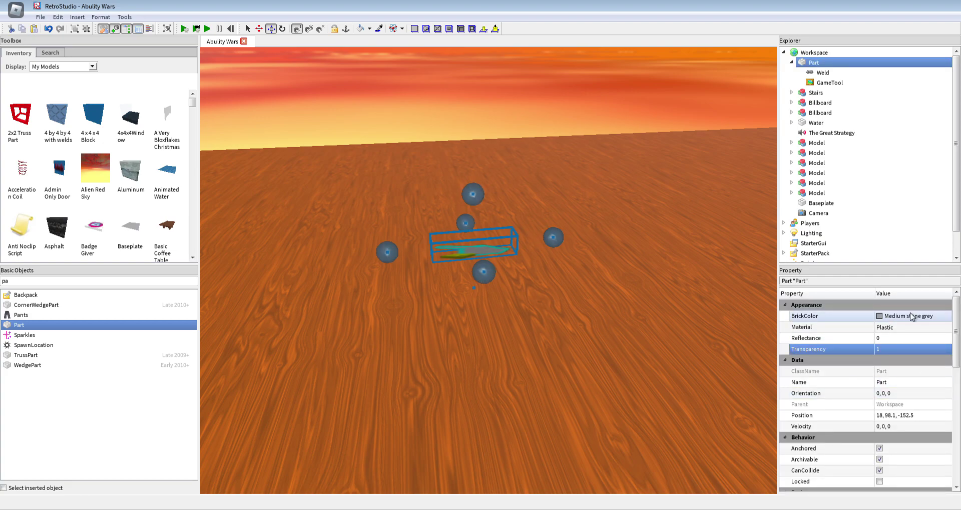
pyautogui.click(911, 328)
# Stretch the transparent part in width and height into a large upright panel for the GameTool decal.
pyautogui.moveTo(553, 237)
pyautogui.mouseDown()
pyautogui.moveTo(575, 230)
pyautogui.moveTo(566, 228)
pyautogui.mouseUp()
pyautogui.press('s')
pyautogui.press('d')
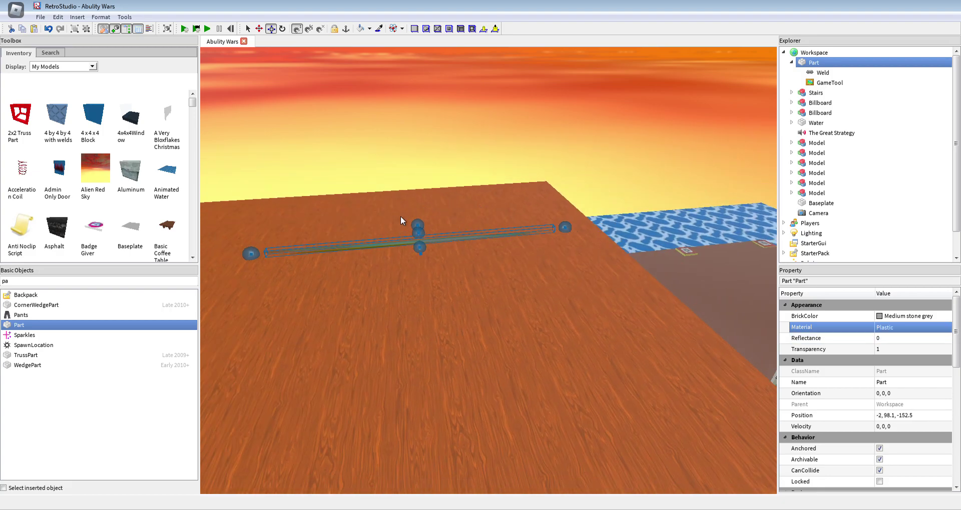
pyautogui.moveTo(416, 223); pyautogui.dragTo(419, 239)
pyautogui.moveTo(415, 223); pyautogui.dragTo(418, 239, button='right')
pyautogui.press('w')
pyautogui.moveTo(418, 239); pyautogui.dragTo(423, 209)
pyautogui.moveTo(418, 239); pyautogui.dragTo(422, 209, button='right')
pyautogui.moveTo(422, 209); pyautogui.dragTo(425, 219)
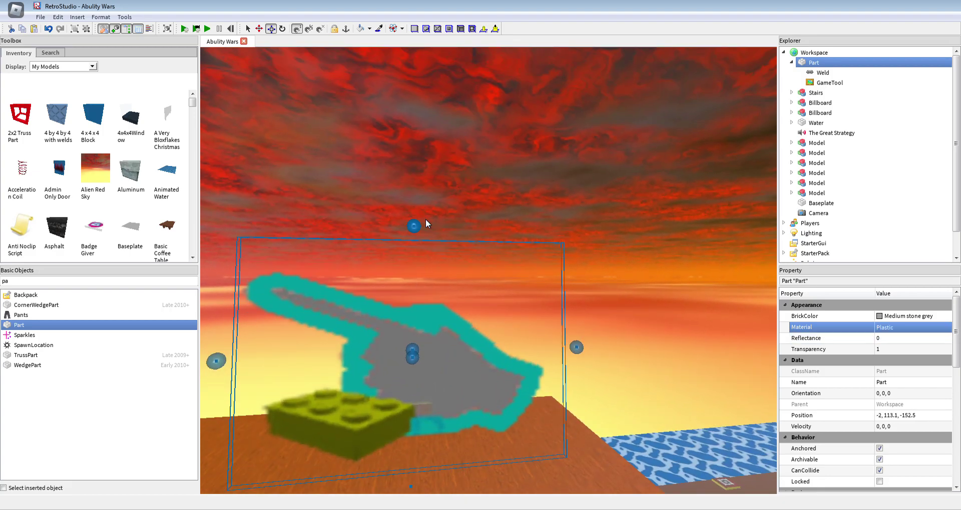
# Rotate the decal panel to orientation 0, 90, 0 and move it to the platform edge at -30.5, 113.1, -172.
pyautogui.press('s')
pyautogui.press('w')
pyautogui.moveTo(471, 276); pyautogui.dragTo(459, 304)
pyautogui.moveTo(616, 255); pyautogui.dragTo(459, 305, button='right')
pyautogui.moveTo(459, 304); pyautogui.dragTo(547, 279)
pyautogui.moveTo(459, 305); pyautogui.dragTo(547, 278, button='right')
pyautogui.moveTo(547, 279); pyautogui.dragTo(528, 281)
pyautogui.press('s')
pyautogui.press('r')
pyautogui.press('w')
pyautogui.press('d')
pyautogui.press('s')
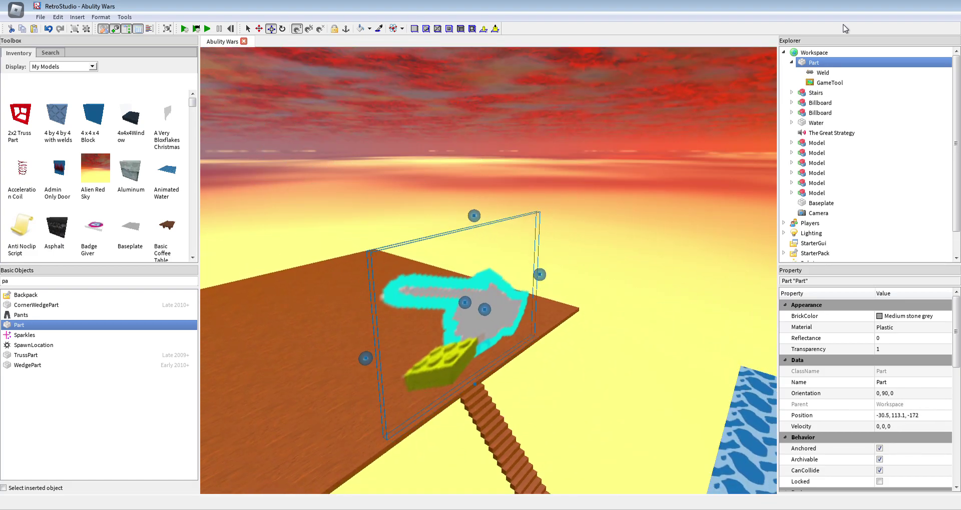
# Slide the decal panel along the platform edge beside the stairs to position -31.5, 113.1, -149, and deselect it.
pyautogui.click(792, 63)
pyautogui.click(586, 166)
pyautogui.moveTo(586, 166); pyautogui.dragTo(534, 178, button='right')
pyautogui.press('d')
pyautogui.moveTo(349, 358); pyautogui.dragTo(452, 328)
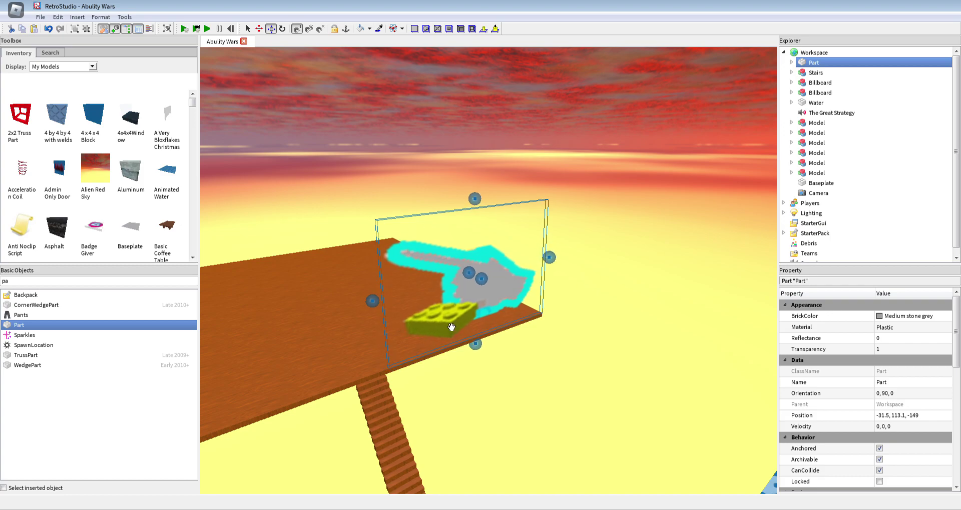
pyautogui.press('w')
pyautogui.click(609, 333)
pyautogui.moveTo(609, 332); pyautogui.dragTo(596, 357, button='right')
pyautogui.press('s')
pyautogui.press('a')
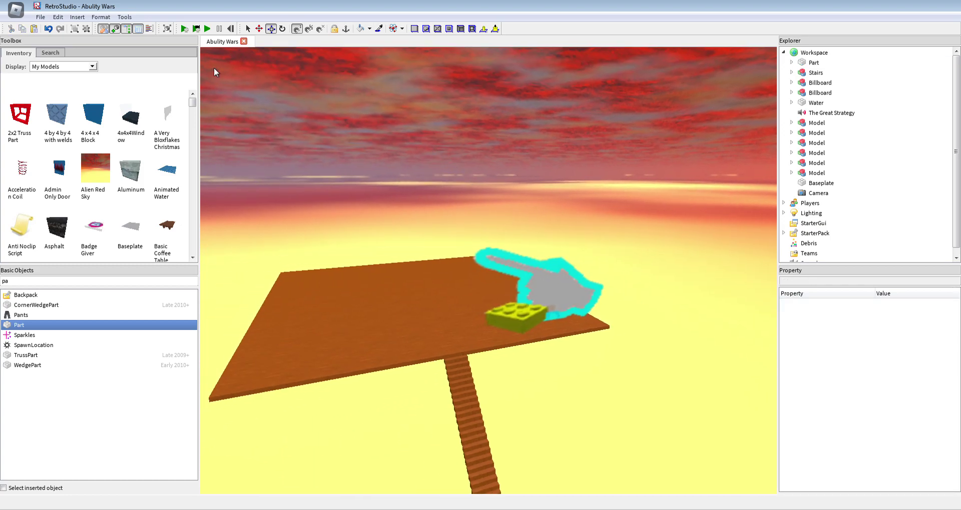
# Insert another Part on the platform, place it at position 6, 98.1, -193, and turn on its Anchored property.
pyautogui.moveTo(238, 166); pyautogui.dragTo(239, 166, button='right')
pyautogui.press('w')
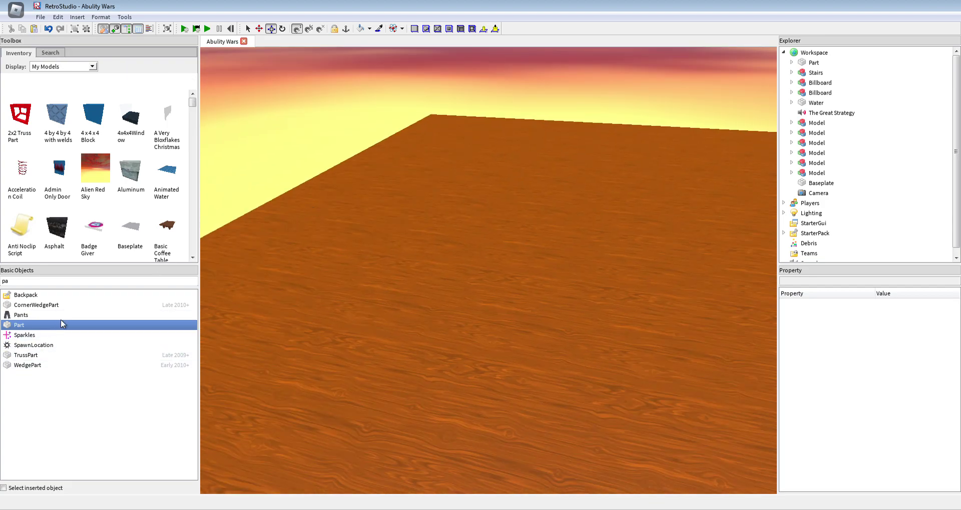
pyautogui.click(86, 325)
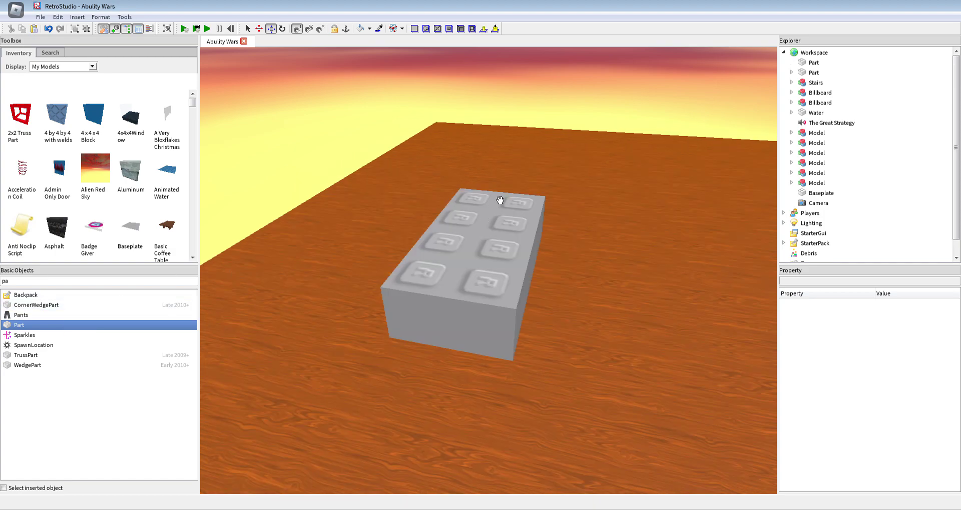
pyautogui.moveTo(491, 223); pyautogui.dragTo(525, 270)
pyautogui.press('d')
pyautogui.press('w')
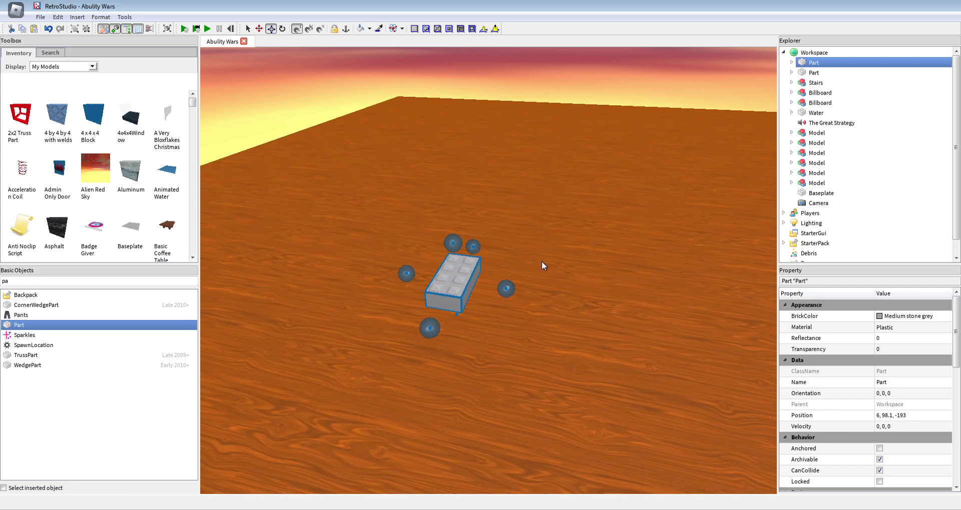
pyautogui.click(880, 449)
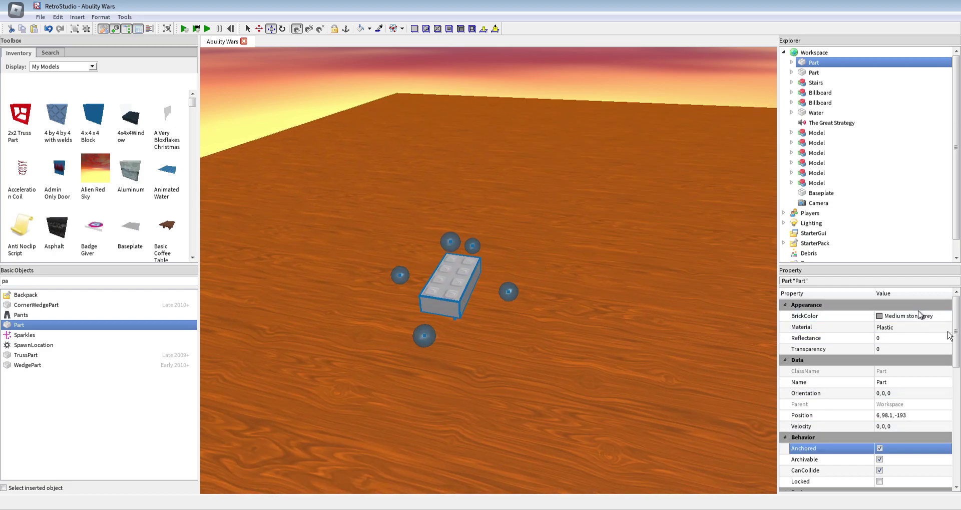
pyautogui.click(939, 326)
pyautogui.moveTo(231, 238); pyautogui.dragTo(256, 255, button='right')
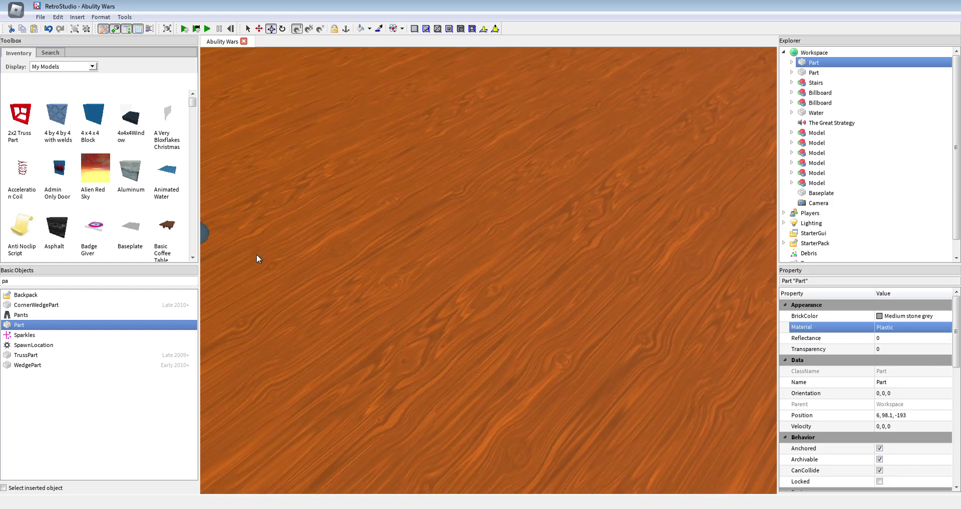
# Bring the new part over to the platform's corner area at position 52, 98.1, -211.5.
pyautogui.press('a')
pyautogui.moveTo(381, 281); pyautogui.dragTo(399, 277)
pyautogui.moveTo(399, 277)
pyautogui.mouseDown(button='right')
pyautogui.moveTo(398, 303)
pyautogui.moveTo(399, 273)
pyautogui.moveTo(448, 278)
pyautogui.moveTo(401, 274)
pyautogui.mouseUp(button='right')
pyautogui.moveTo(401, 275); pyautogui.dragTo(445, 254)
pyautogui.moveTo(446, 253); pyautogui.dragTo(428, 241, button='right')
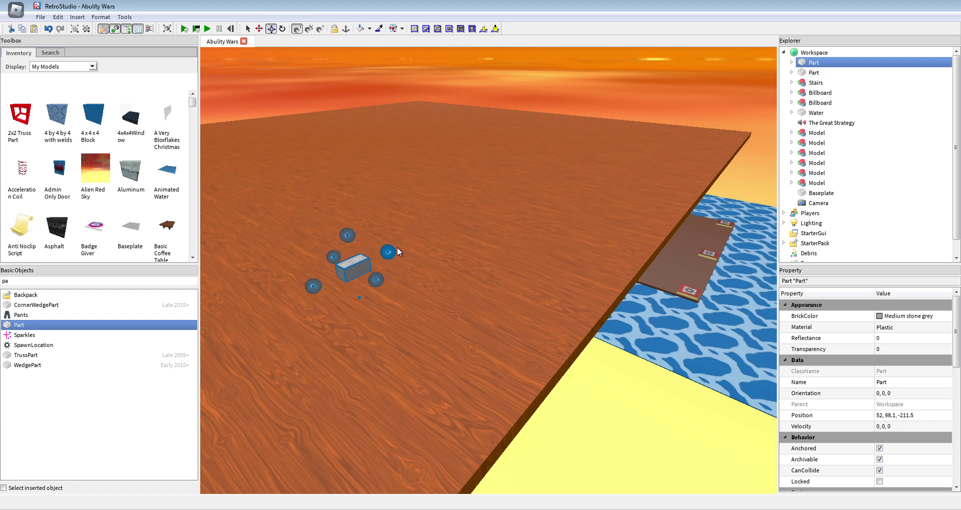
# Stretch the corner part upward into a tall, thin pillar centred at 52.5, 123.1, -211.5.
pyautogui.moveTo(351, 223); pyautogui.dragTo(424, 126)
pyautogui.press('w')
pyautogui.press('a')
pyautogui.moveTo(407, 157); pyautogui.dragTo(473, 129, button='right')
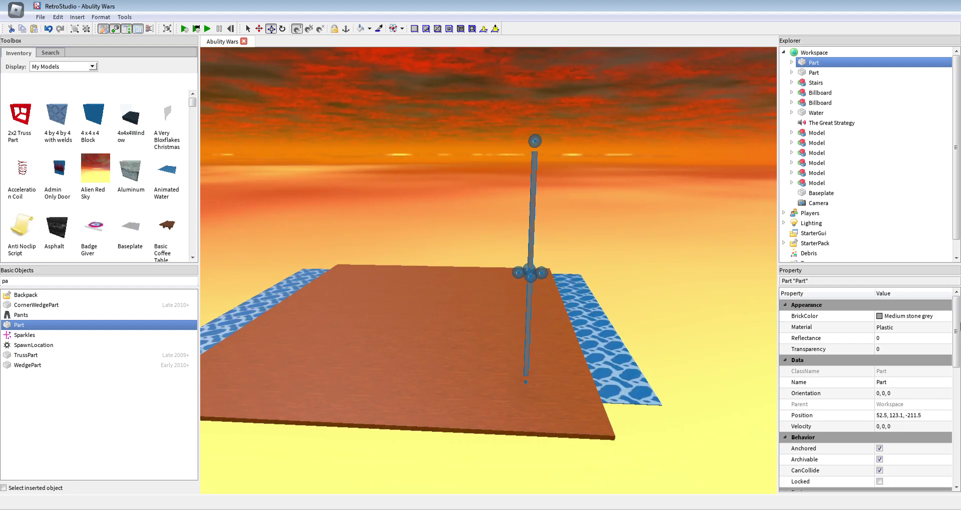
pyautogui.moveTo(366, 130); pyautogui.dragTo(360, 129, button='right')
# Set the pillar's BrickColor to Mid gray and its Material to Concrete.
pyautogui.click(924, 317)
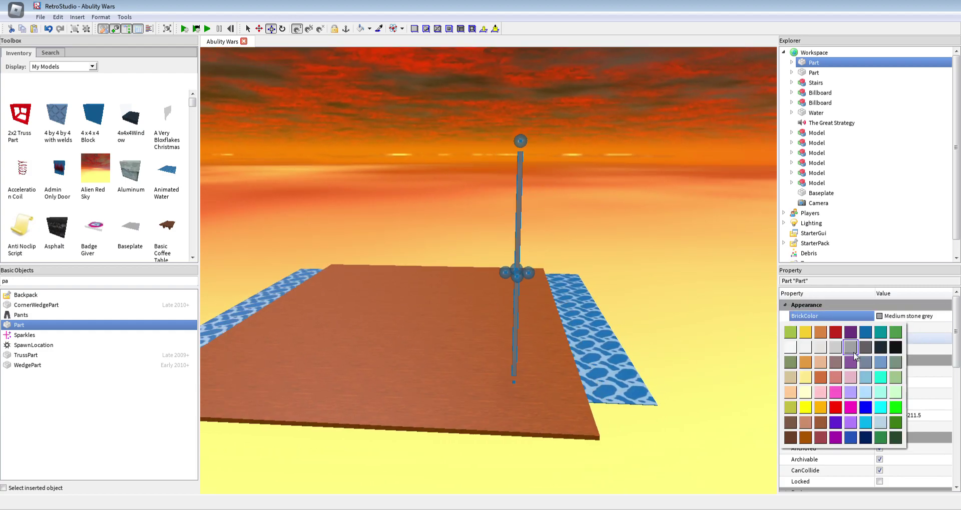
pyautogui.click(835, 348)
pyautogui.click(899, 328)
pyautogui.click(893, 356)
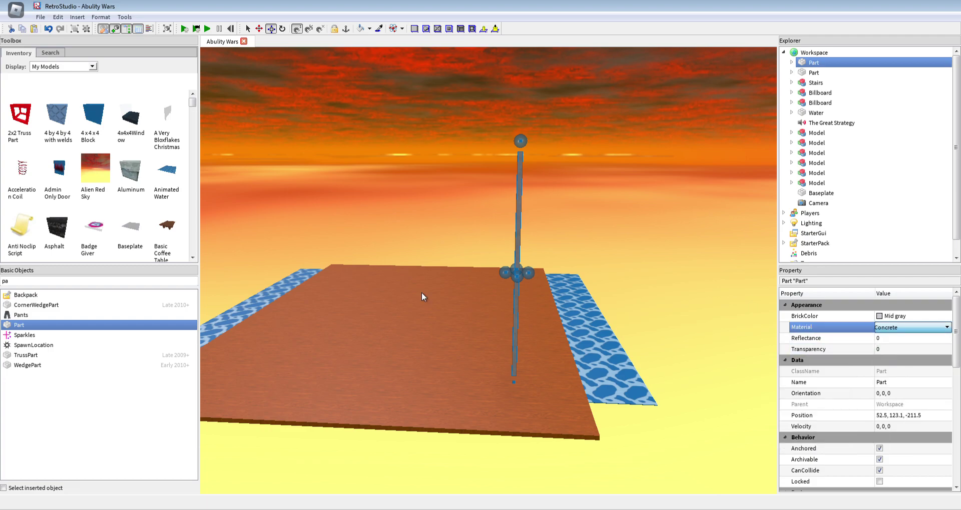
pyautogui.moveTo(421, 292); pyautogui.dragTo(463, 272, button='right')
pyautogui.press('w')
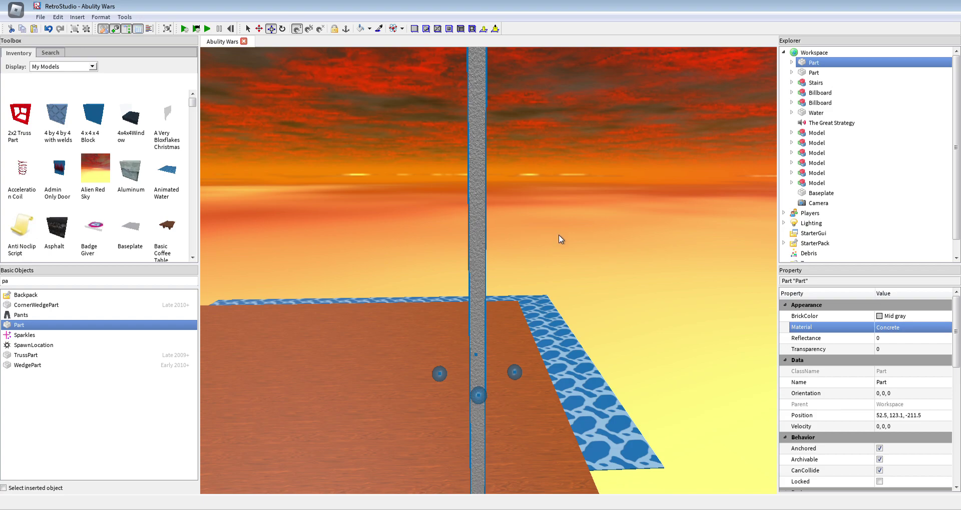
# Copy the concrete pillar and paste the duplicate into the Workspace.
pyautogui.rightClick(829, 62)
pyautogui.click(850, 78)
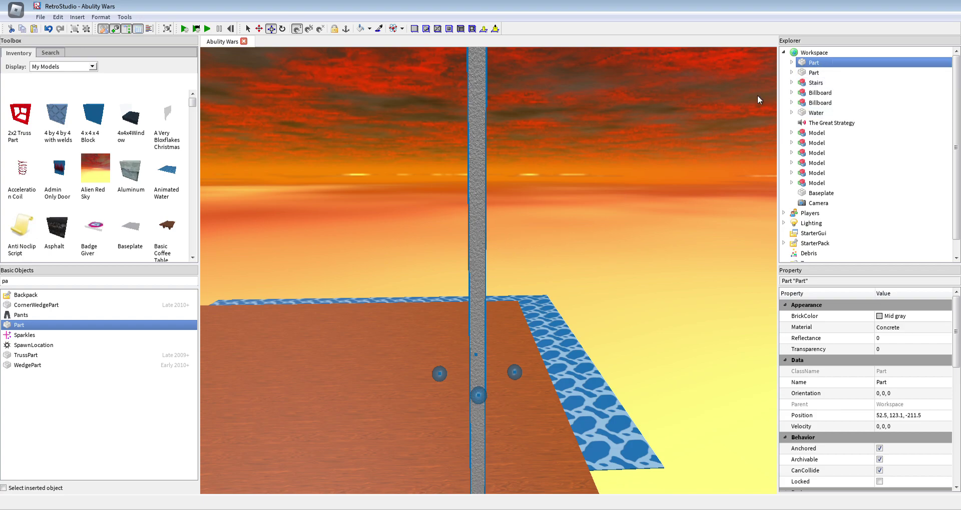
pyautogui.click(604, 140)
pyautogui.press('a')
pyautogui.rightClick(808, 52)
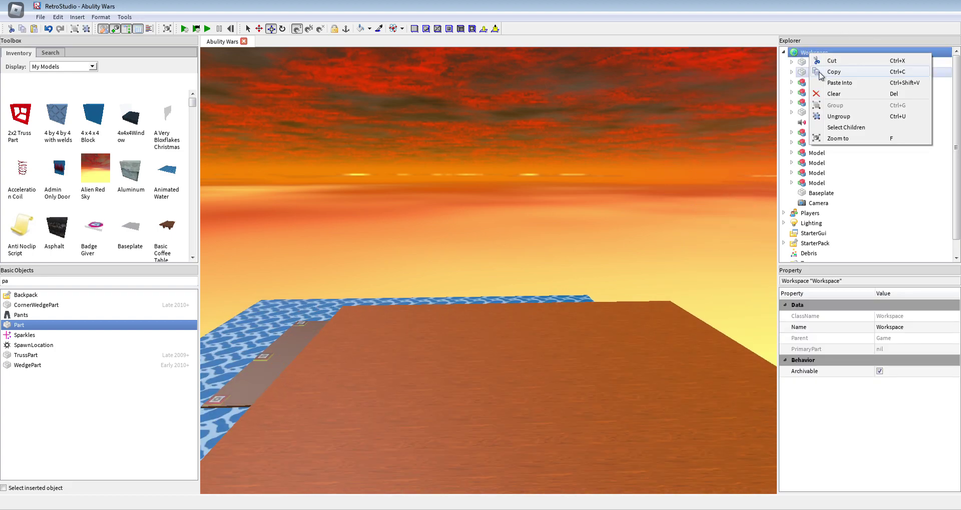
pyautogui.click(839, 83)
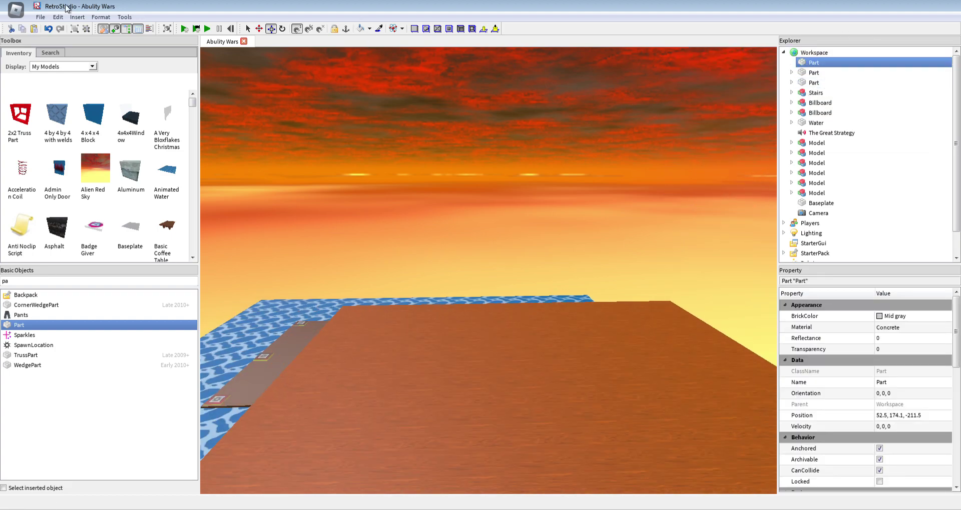
# Move the duplicate pillar down onto the platform near the neighbouring corner, at position 52.5, 123.1, -140.5, and deselect it.
pyautogui.click(259, 30)
pyautogui.moveTo(492, 210); pyautogui.dragTo(492, 128, button='right')
pyautogui.press('d')
pyautogui.press('s')
pyautogui.moveTo(526, 148); pyautogui.dragTo(594, 140)
pyautogui.moveTo(595, 140); pyautogui.dragTo(566, 106, button='right')
pyautogui.press('a')
pyautogui.press('s')
pyautogui.moveTo(549, 64); pyautogui.dragTo(566, 194)
pyautogui.press('w')
pyautogui.moveTo(567, 194); pyautogui.dragTo(542, 218, button='right')
pyautogui.press('w')
pyautogui.press('a')
pyautogui.press('s')
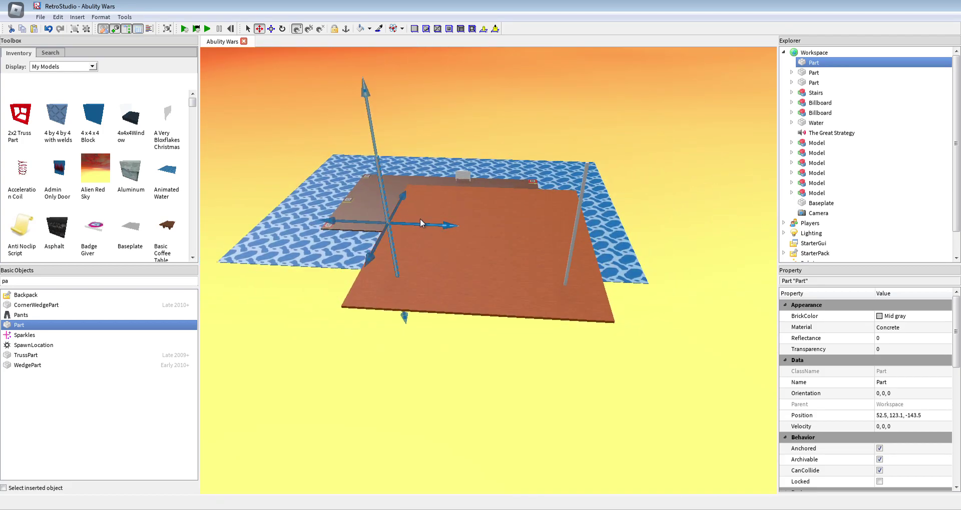
pyautogui.moveTo(428, 220)
pyautogui.mouseDown()
pyautogui.moveTo(416, 218)
pyautogui.moveTo(423, 223)
pyautogui.mouseUp()
pyautogui.click(654, 314)
# Check which of the Part entries in the Workspace belong to the two pillars and the decal panel.
pyautogui.press('s')
pyautogui.press('d')
pyautogui.press('w')
pyautogui.click(863, 77)
pyautogui.moveTo(863, 73); pyautogui.dragTo(864, 75)
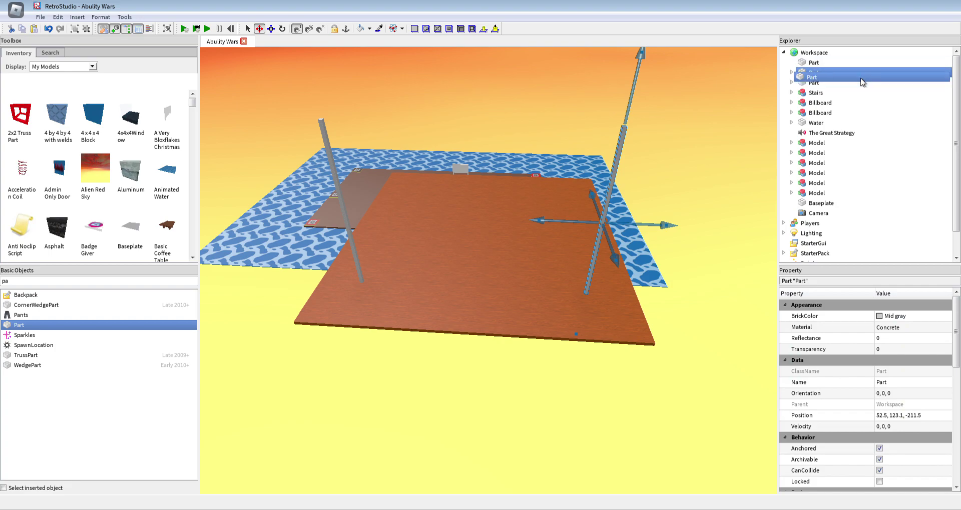
pyautogui.click(862, 63)
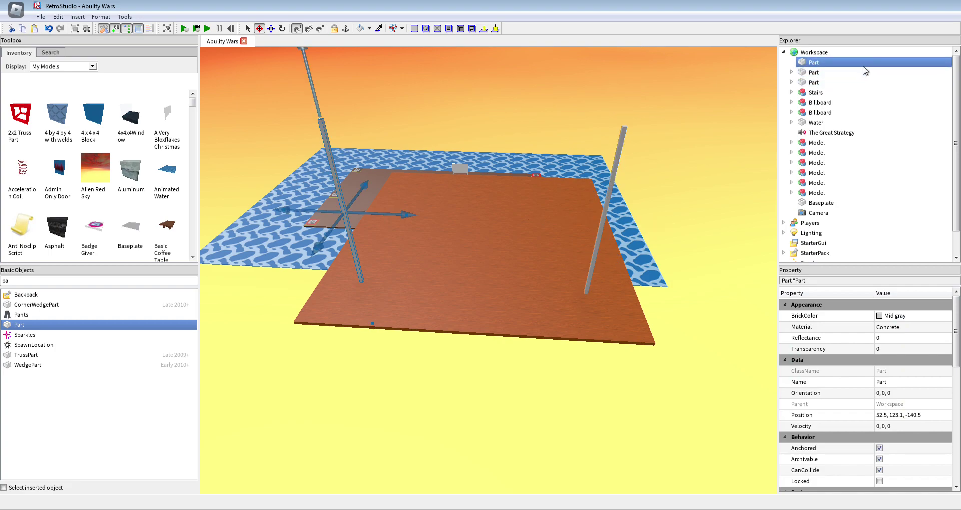
pyautogui.click(867, 72)
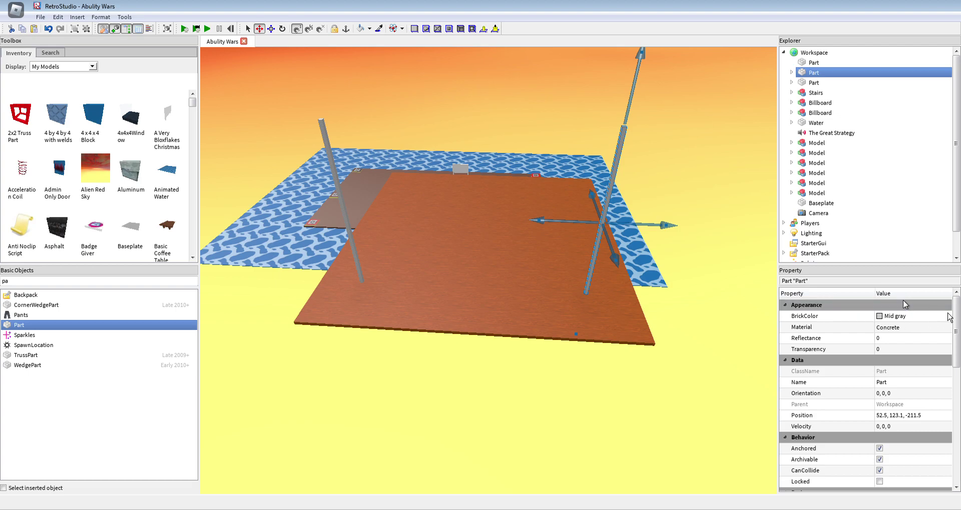
pyautogui.click(815, 83)
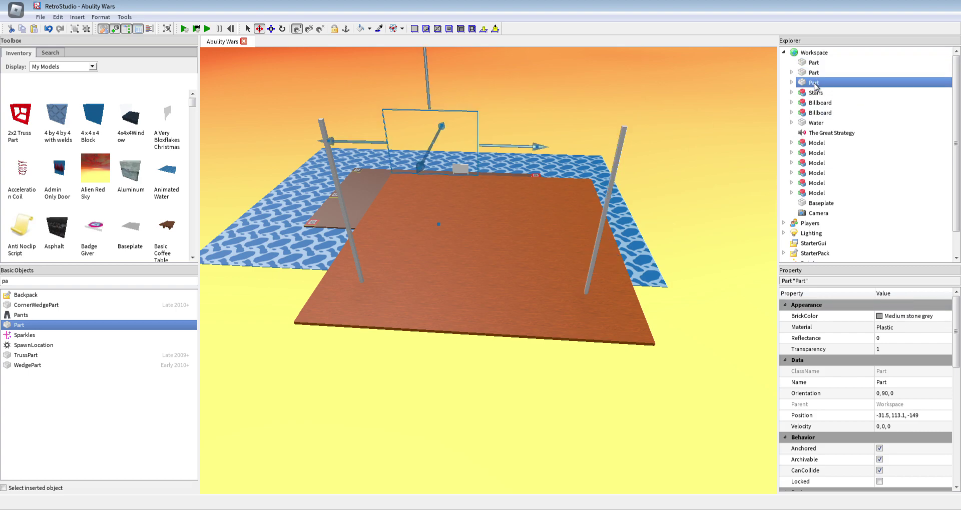
pyautogui.click(851, 73)
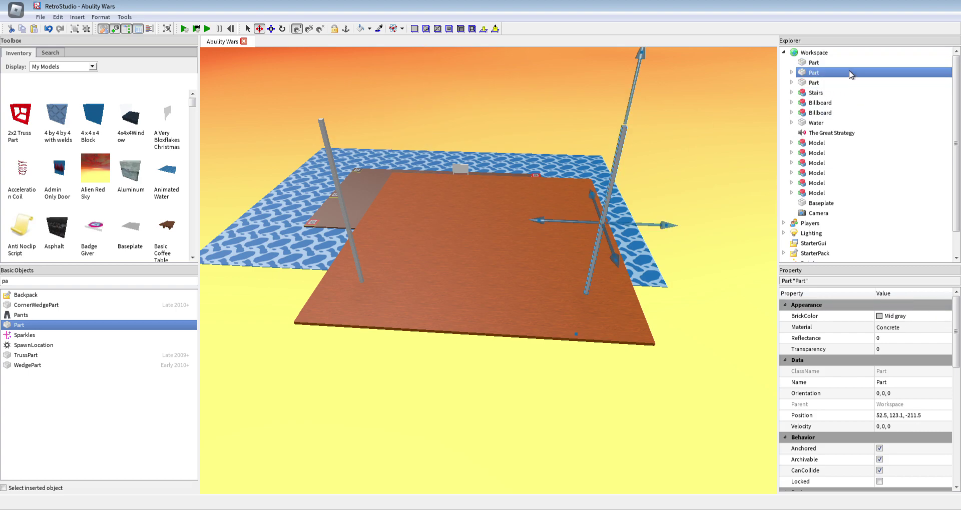
pyautogui.click(696, 366)
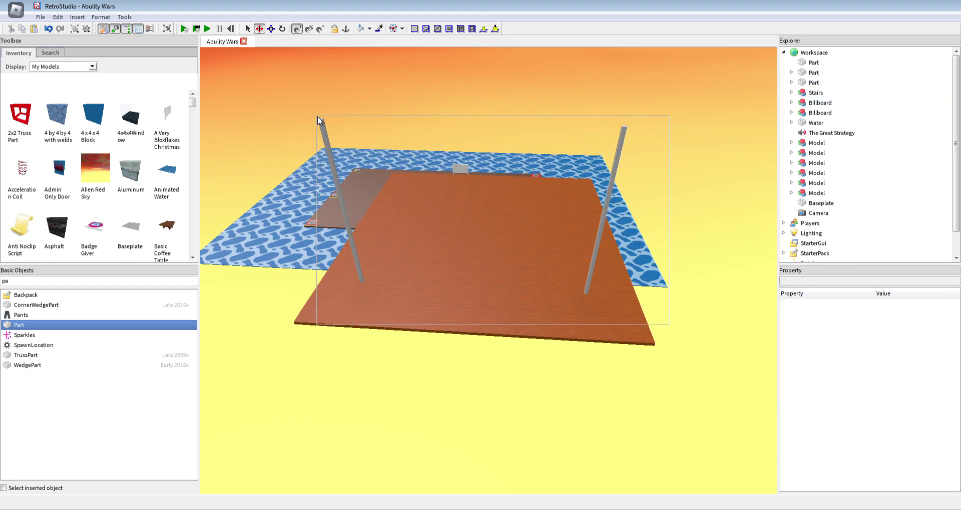
pyautogui.moveTo(669, 324); pyautogui.dragTo(306, 107)
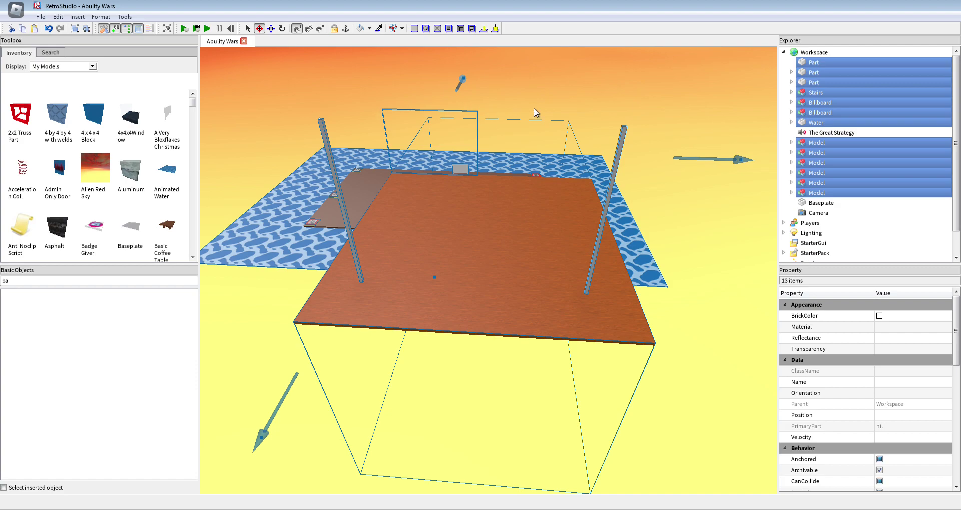
pyautogui.click(582, 99)
pyautogui.press('d')
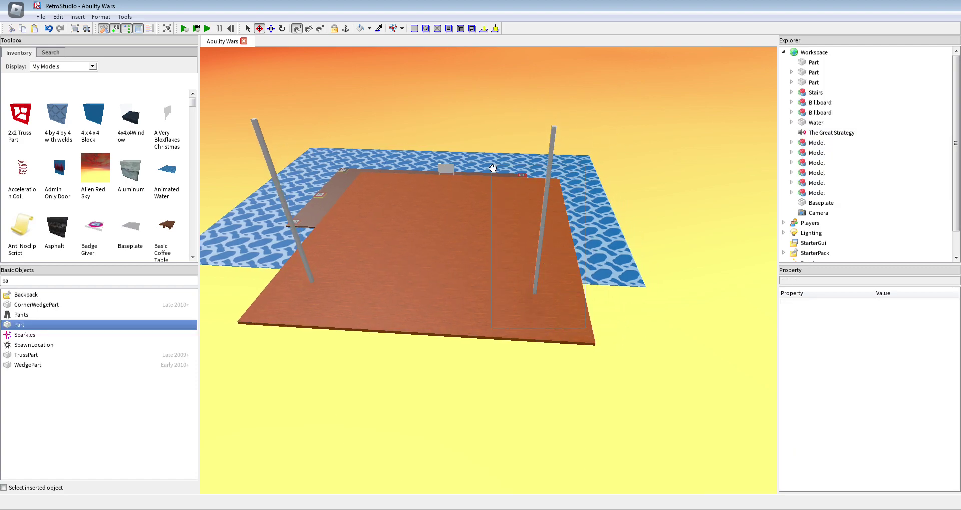
pyautogui.moveTo(490, 108); pyautogui.dragTo(490, 109)
pyautogui.moveTo(455, 116); pyautogui.dragTo(481, 118, button='right')
pyautogui.click(558, 119)
# Select both concrete pillars together, copy them, and paste the pair into the Workspace.
pyautogui.moveTo(557, 118); pyautogui.dragTo(588, 244, button='right')
pyautogui.scroll(-3, 587, 245)
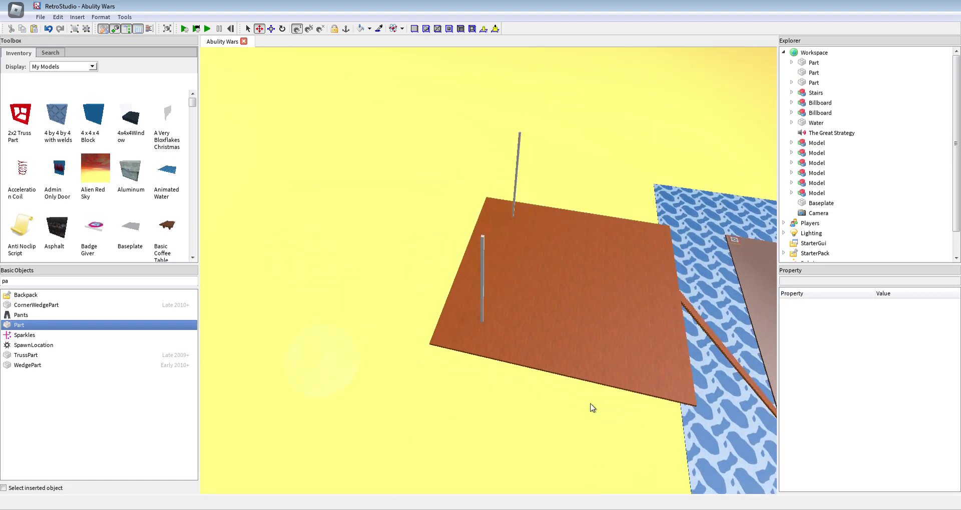
pyautogui.moveTo(442, 122); pyautogui.dragTo(441, 122)
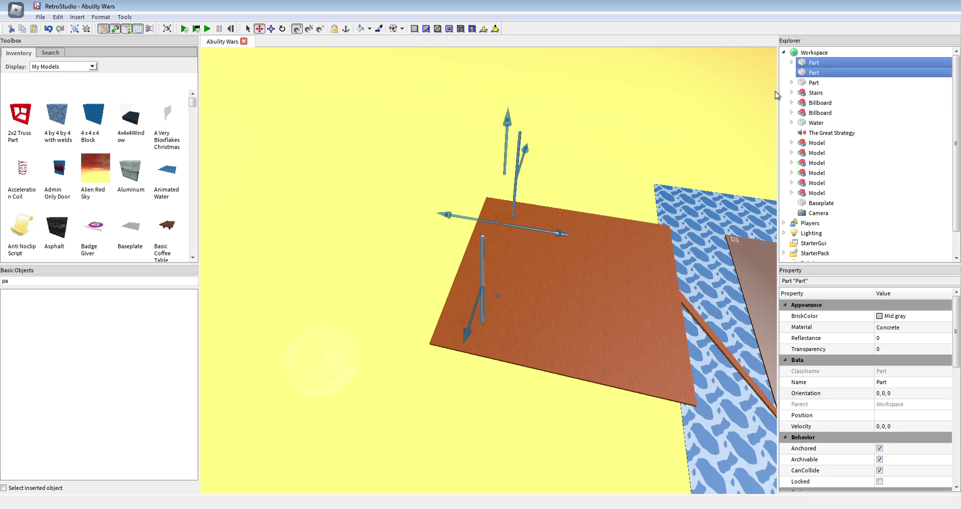
pyautogui.rightClick(815, 75)
pyautogui.click(834, 94)
pyautogui.click(736, 82)
pyautogui.rightClick(801, 52)
pyautogui.click(826, 80)
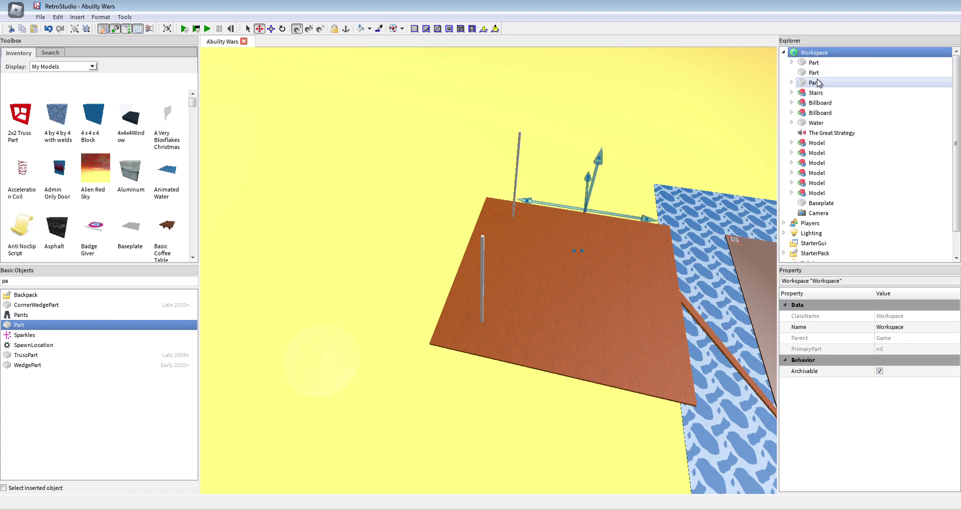
# Lower the pasted pillar pair onto the platform and shift it to the two opposite corners, then deselect it.
pyautogui.moveTo(566, 120); pyautogui.dragTo(579, 127)
pyautogui.moveTo(507, 66); pyautogui.dragTo(505, 75, button='right')
pyautogui.moveTo(497, 76); pyautogui.dragTo(517, 230)
pyautogui.press('w')
pyautogui.moveTo(517, 231); pyautogui.dragTo(478, 186, button='right')
pyautogui.press('s')
pyautogui.moveTo(505, 166); pyautogui.dragTo(502, 141)
pyautogui.press('w')
pyautogui.press('a')
pyautogui.press('w')
pyautogui.press('a')
pyautogui.moveTo(473, 196); pyautogui.dragTo(473, 232, button='right')
pyautogui.press('s')
pyautogui.press('s')
pyautogui.press('a')
pyautogui.click(460, 143)
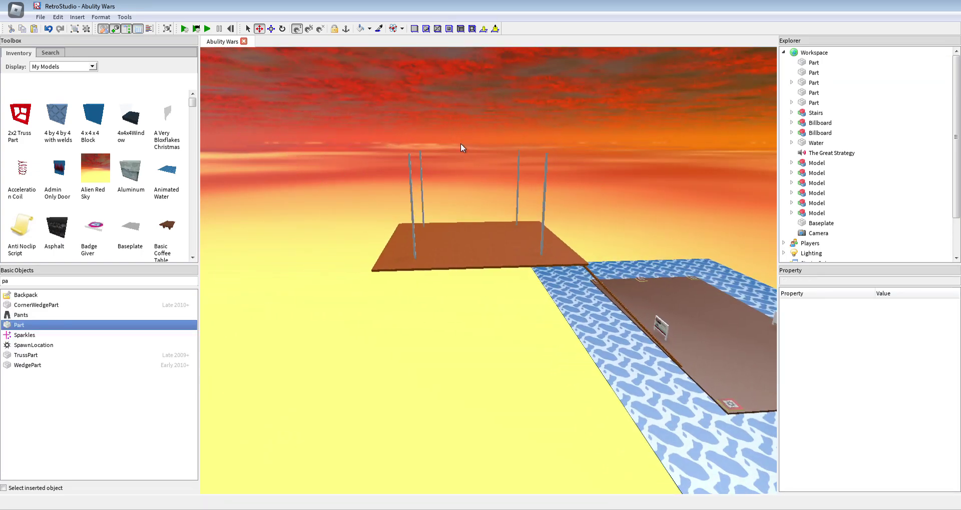
# Insert a new Part and place it on top of a corner pillar at position 51, 149.1, -141.
pyautogui.press('w')
pyautogui.moveTo(460, 144); pyautogui.dragTo(430, 175, button='right')
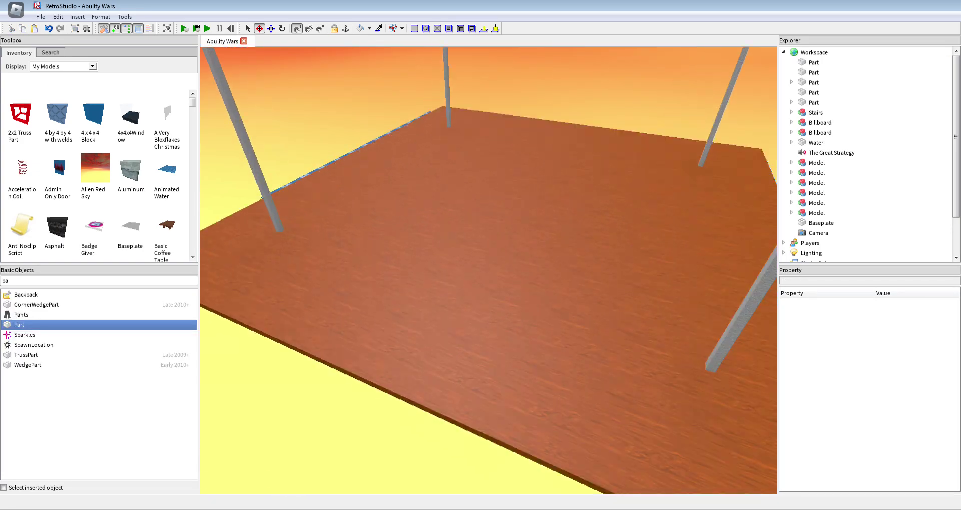
pyautogui.press('w')
pyautogui.press('s')
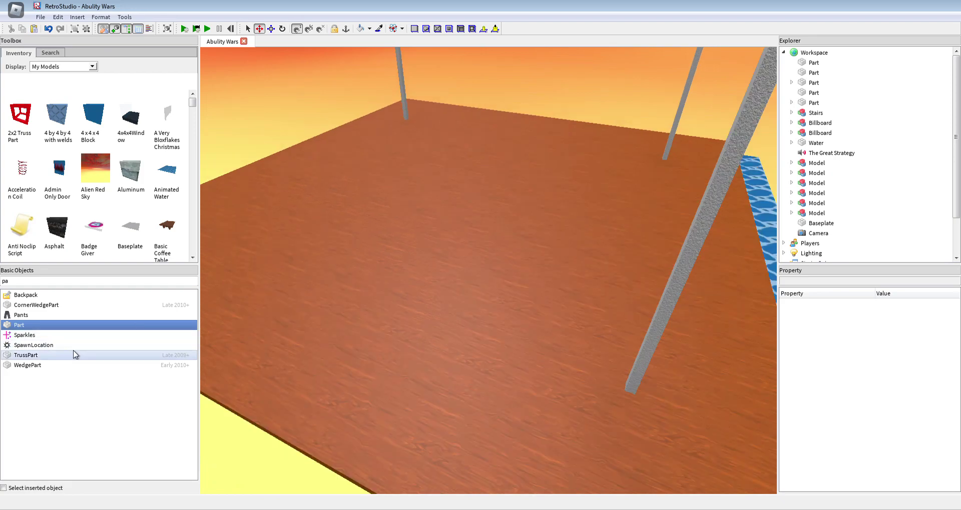
pyautogui.click(70, 325)
pyautogui.click(503, 268)
pyautogui.moveTo(502, 269); pyautogui.dragTo(513, 236, button='right')
pyautogui.press('w')
pyautogui.press('s')
pyautogui.moveTo(319, 448); pyautogui.dragTo(509, 356)
pyautogui.press('a')
pyautogui.moveTo(509, 356); pyautogui.dragTo(574, 356, button='right')
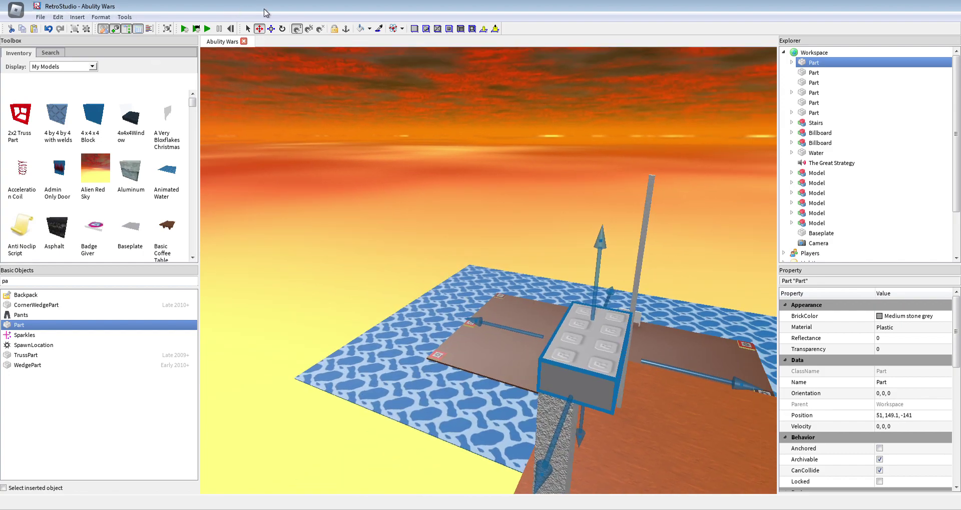
# Stretch the new part in length and width into a flat roof spanning all four pillars, centred at 20, 149.1, -176.
pyautogui.click(271, 29)
pyautogui.moveTo(620, 325); pyautogui.dragTo(443, 248)
pyautogui.press('d')
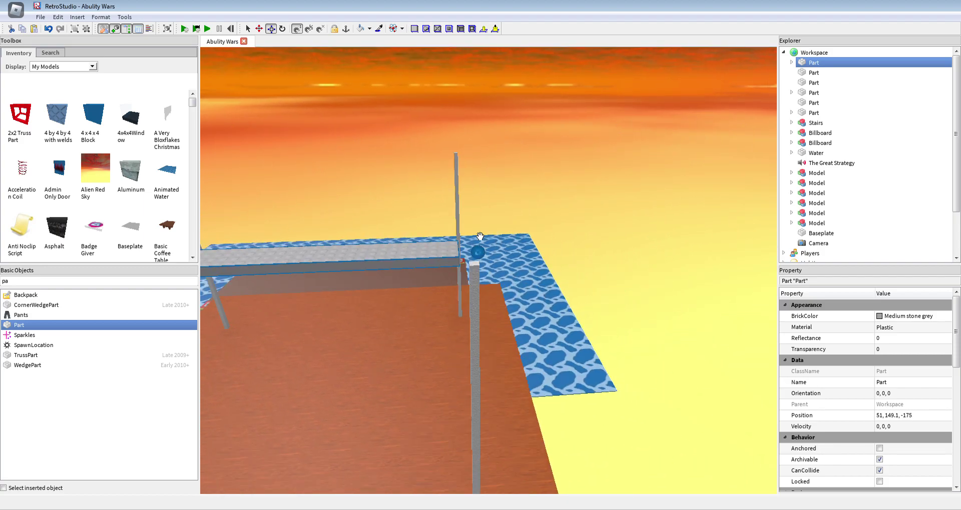
pyautogui.moveTo(497, 240); pyautogui.dragTo(494, 232, button='right')
pyautogui.press('d')
pyautogui.moveTo(459, 215)
pyautogui.mouseDown()
pyautogui.moveTo(521, 225)
pyautogui.moveTo(426, 237)
pyautogui.moveTo(460, 223)
pyautogui.mouseUp()
pyautogui.press('s')
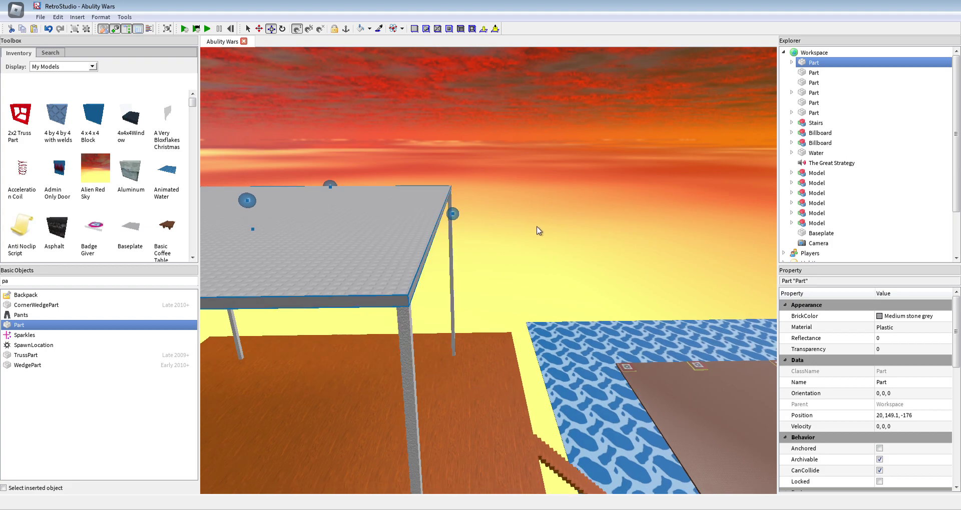
pyautogui.press('a')
# Set the roof's BrickColor to Bright yellow and its Material to DiamondPlate, and deselect it.
pyautogui.click(887, 317)
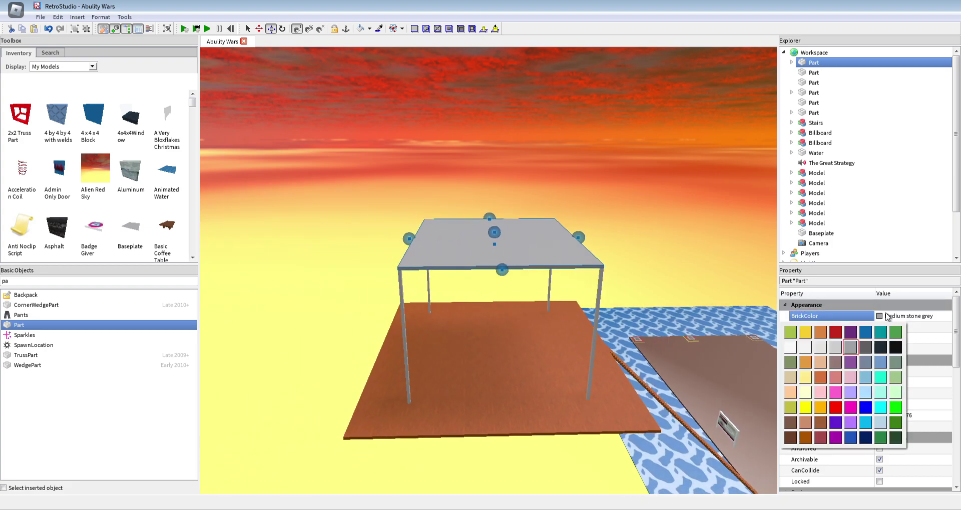
pyautogui.click(807, 332)
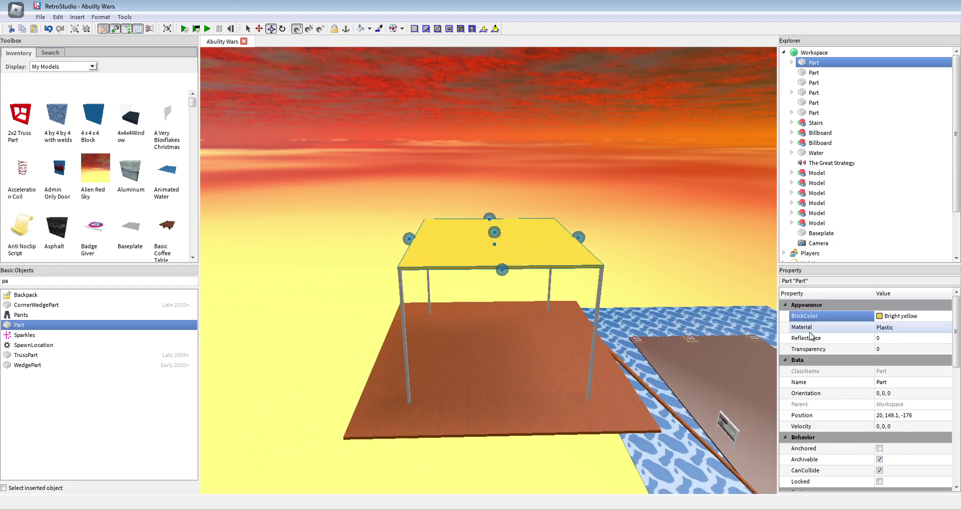
pyautogui.click(878, 328)
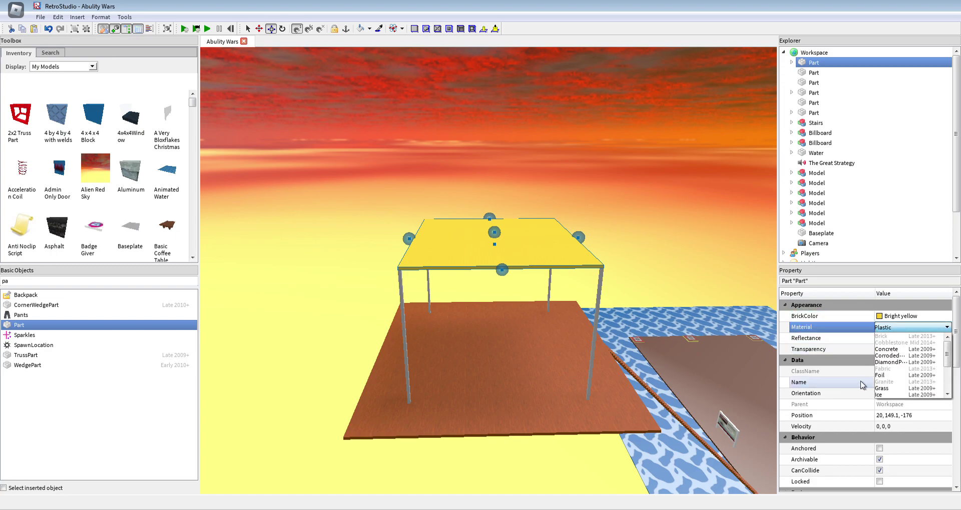
pyautogui.click(910, 363)
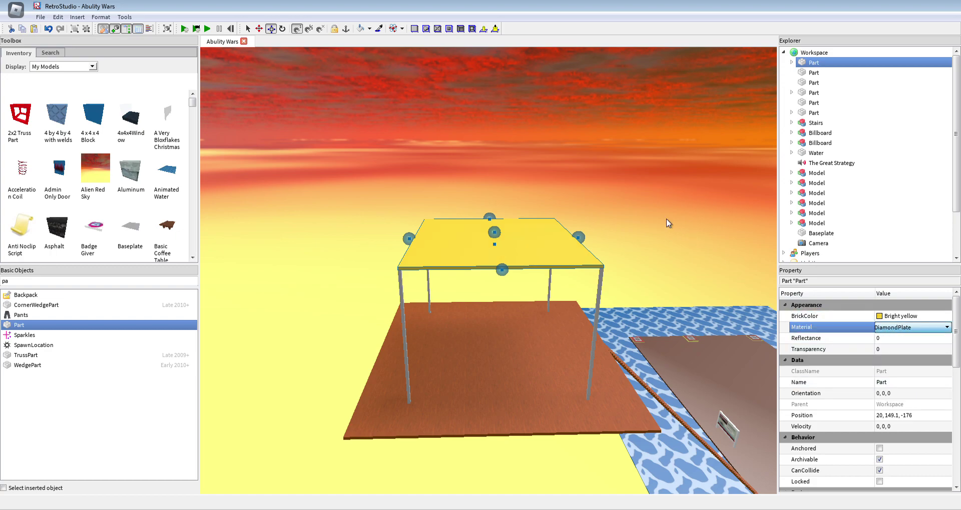
pyautogui.click(663, 219)
# Examine the roof's surface and the covered platform area beneath it.
pyautogui.scroll(10, 659, 213)
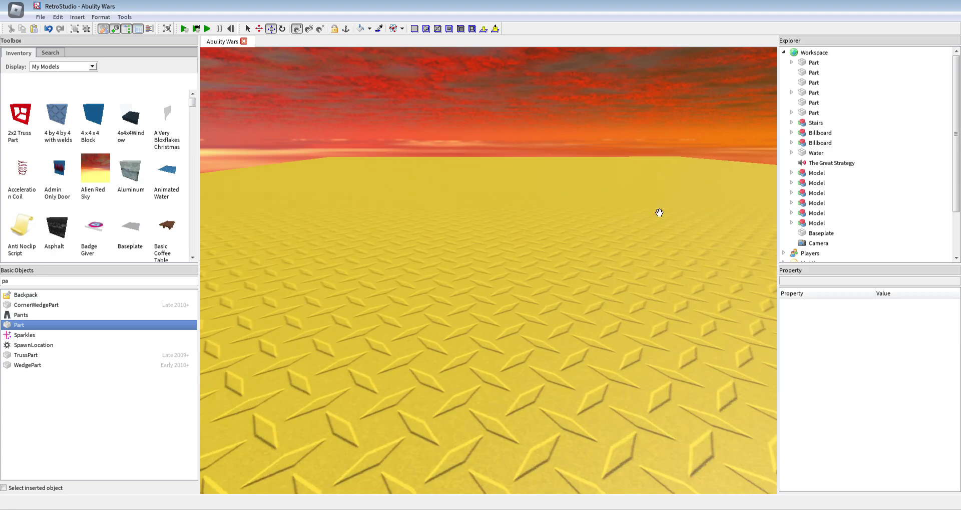
pyautogui.moveTo(659, 213); pyautogui.dragTo(635, 230, button='right')
pyautogui.scroll(-10, 675, 227)
pyautogui.scroll(3, 676, 227)
pyautogui.scroll(-8, 590, 190)
pyautogui.scroll(10, 539, 266)
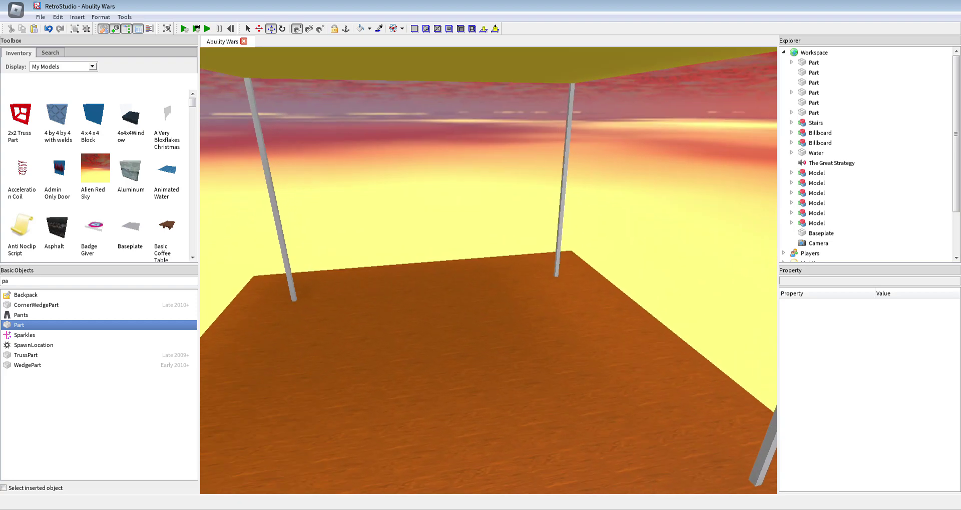
pyautogui.scroll(2, 332, 149)
pyautogui.moveTo(303, 182); pyautogui.dragTo(332, 165, button='right')
pyautogui.scroll(-3, 332, 150)
pyautogui.scroll(6, 401, 195)
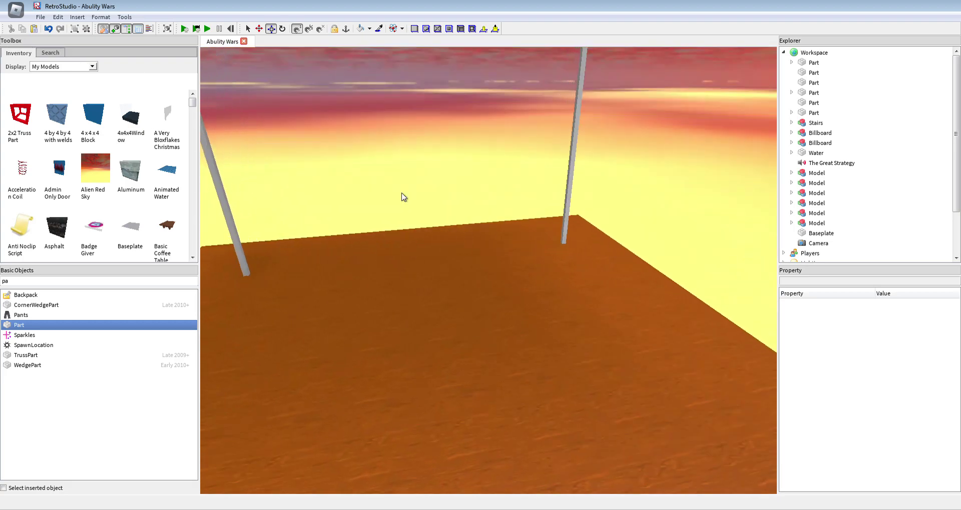
# Search the model library for "illu" and insert the Swords: Illumina model.
pyautogui.click(48, 53)
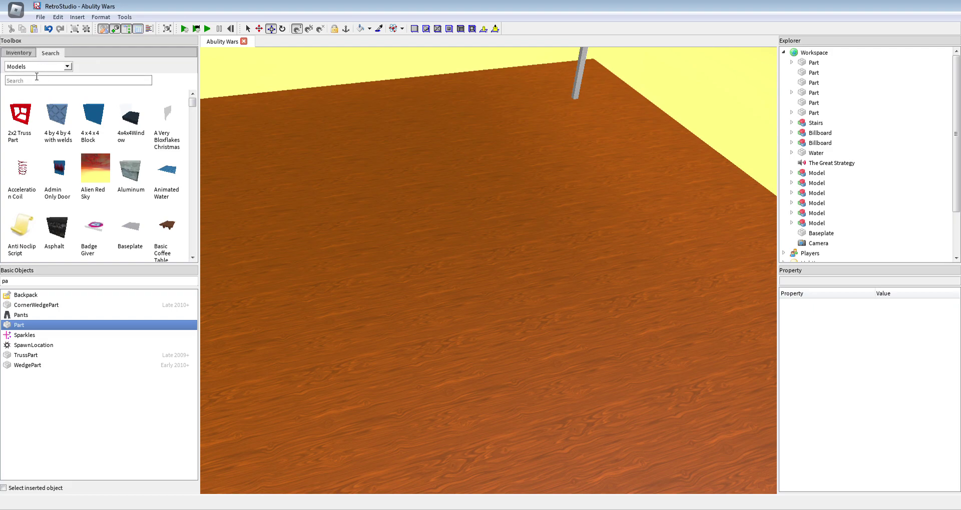
pyautogui.click(37, 77)
pyautogui.write('s')
pyautogui.press('BackSpace')
pyautogui.write('l')
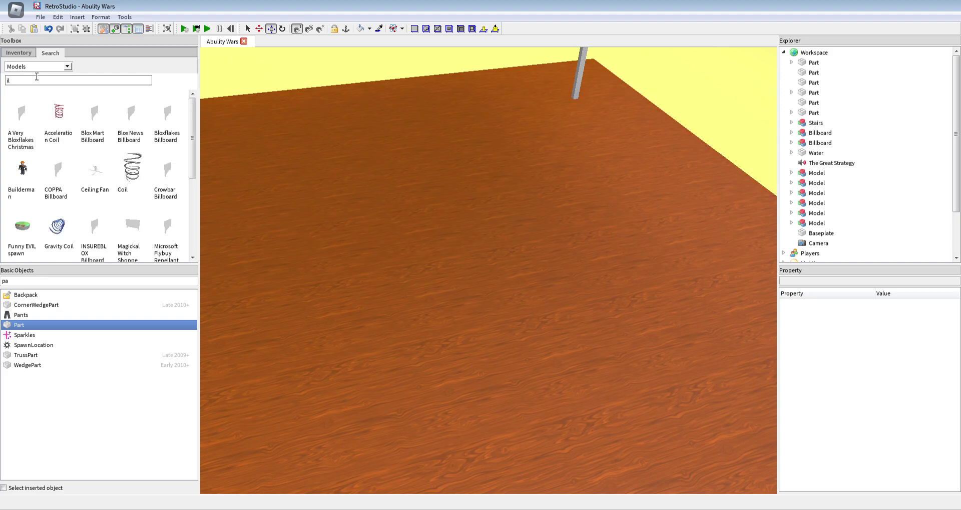
pyautogui.write('u')
pyautogui.press('BackSpace')
pyautogui.write('l')
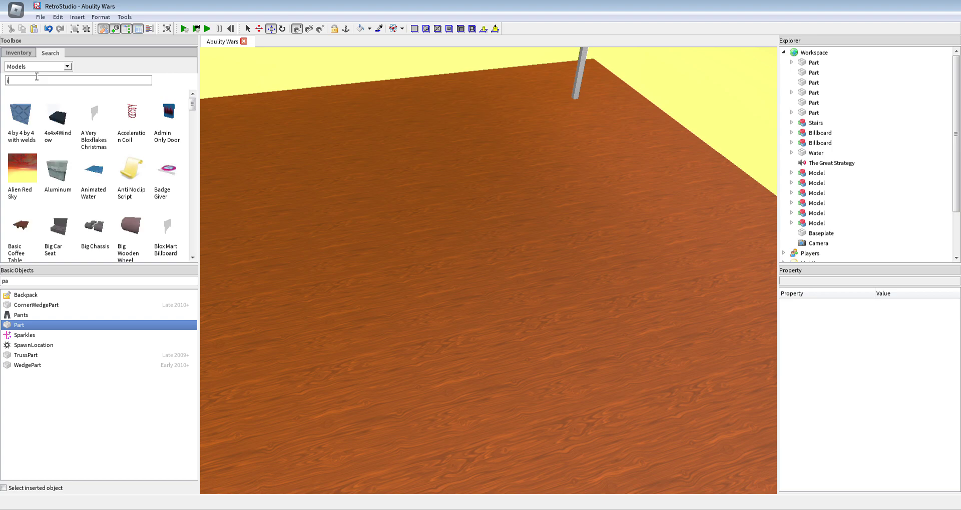
pyautogui.write('u')
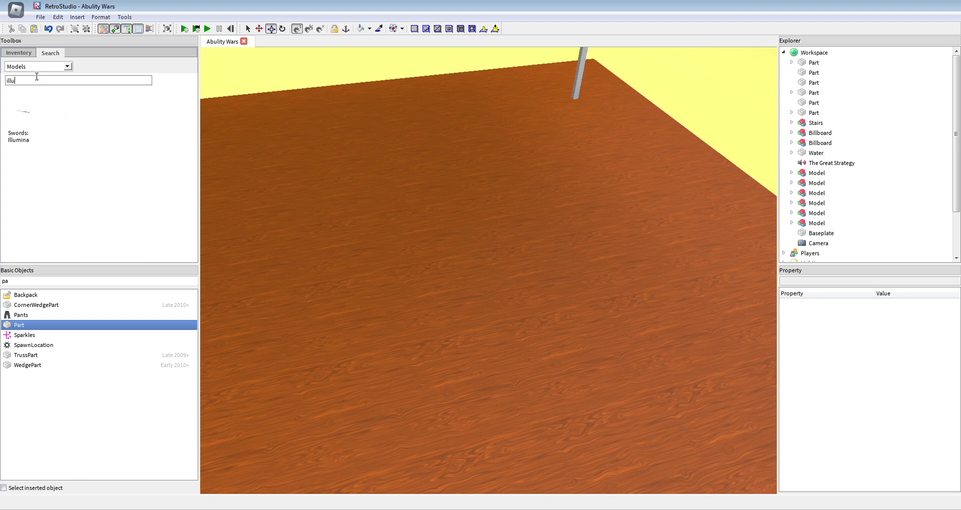
pyautogui.click(29, 116)
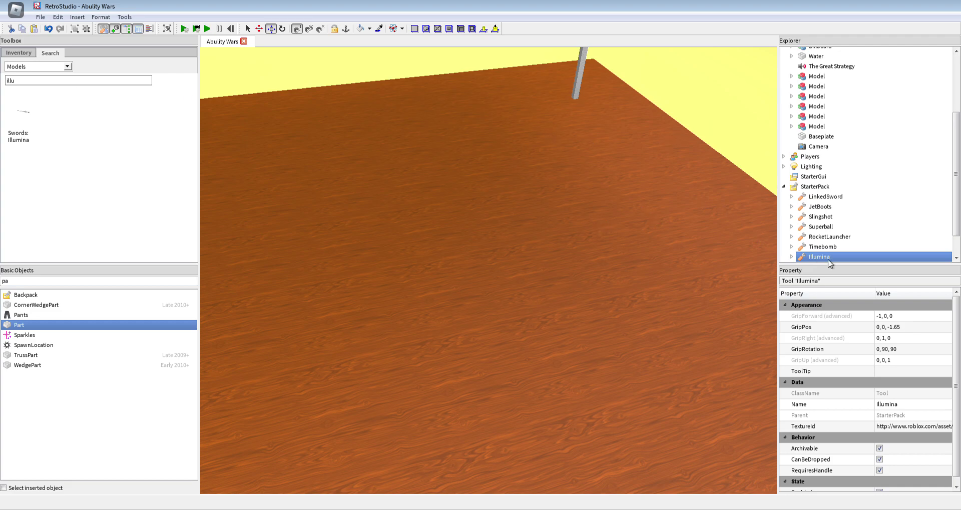
# Reparent the Illumina tool from StarterPack to Workspace, then place its Handle on the wooden platform at 37, 98, -175.5 and deselect it.
pyautogui.moveTo(827, 252); pyautogui.dragTo(800, 57)
pyautogui.click(791, 72)
pyautogui.moveTo(514, 186); pyautogui.dragTo(594, 218, button='right')
pyautogui.moveTo(654, 239); pyautogui.dragTo(516, 301)
pyautogui.moveTo(506, 217); pyautogui.dragTo(541, 193)
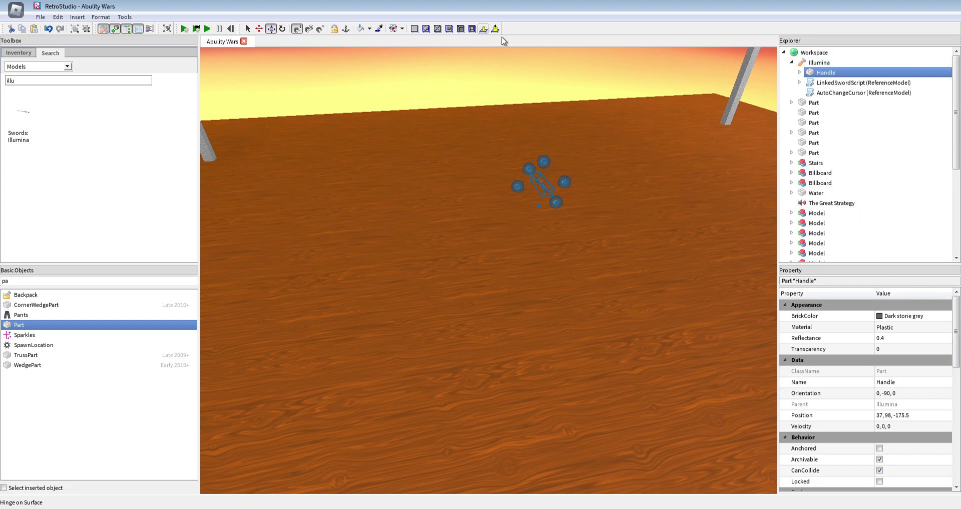
pyautogui.click(353, 90)
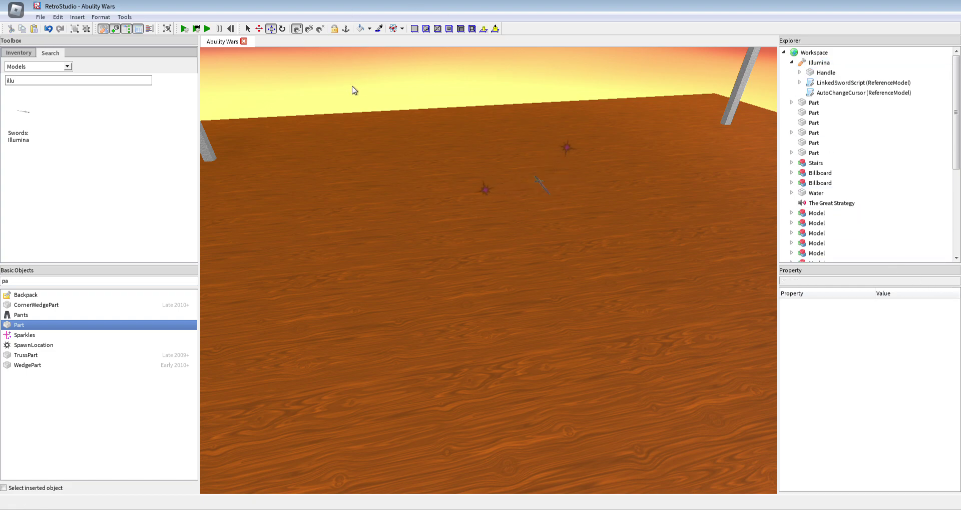
# Search the model library for "gi", insert the SwordGiver model and place it on the wooden platform near the Illumina sword.
pyautogui.click(46, 83)
pyautogui.press('BackSpace')
pyautogui.press('BackSpace')
pyautogui.press('BackSpace')
pyautogui.press('BackSpace')
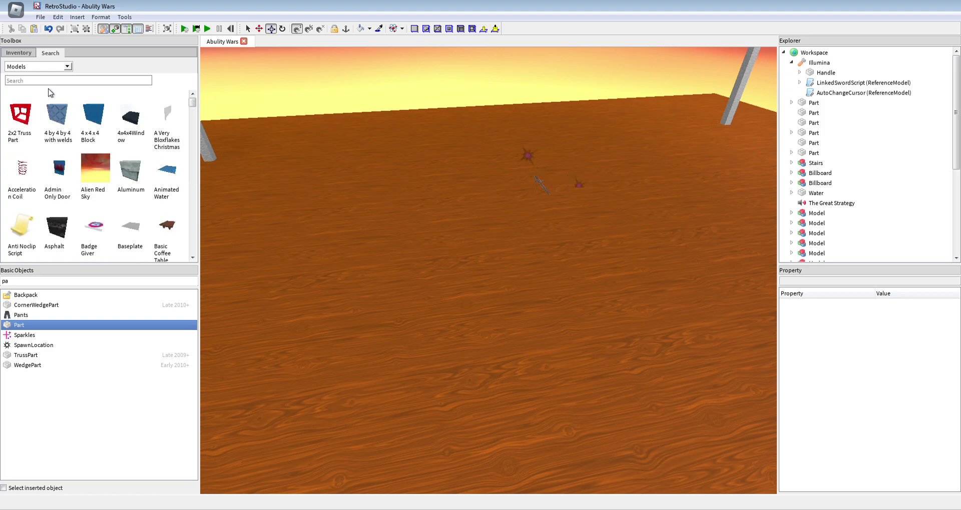
pyautogui.write('gi')
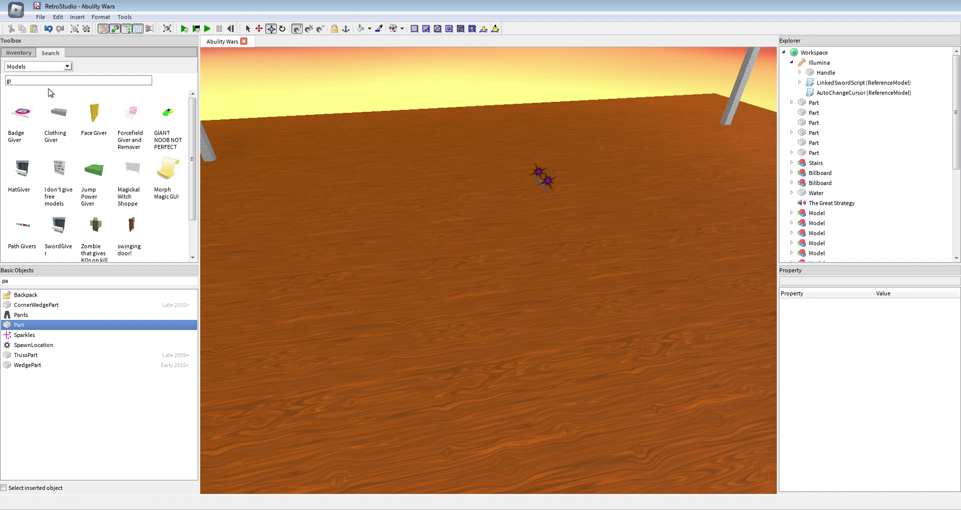
pyautogui.click(54, 244)
pyautogui.moveTo(508, 258); pyautogui.dragTo(482, 276)
pyautogui.scroll(-3, 554, 255)
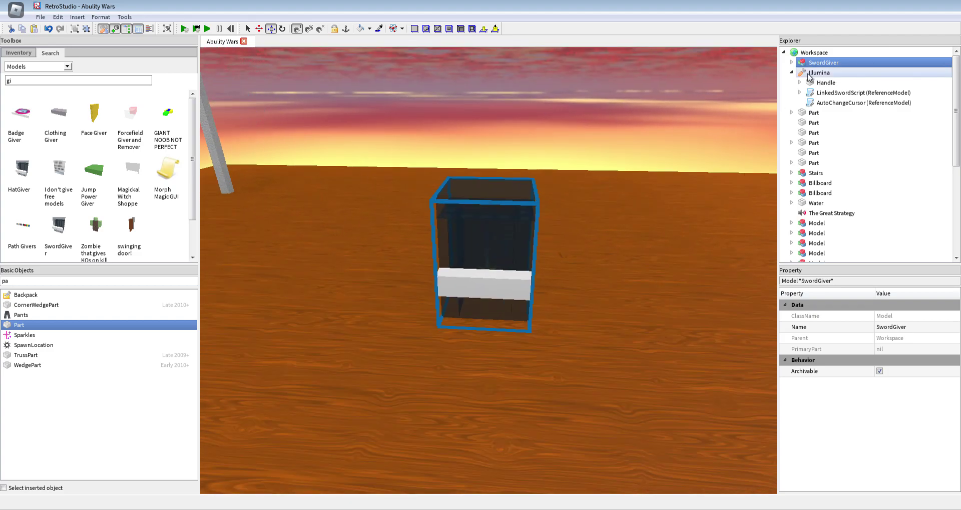
# Delete the LinkedSword tool from the SwordGiver's PUT THE WEAPON IN THIS BRICK part.
pyautogui.click(792, 63)
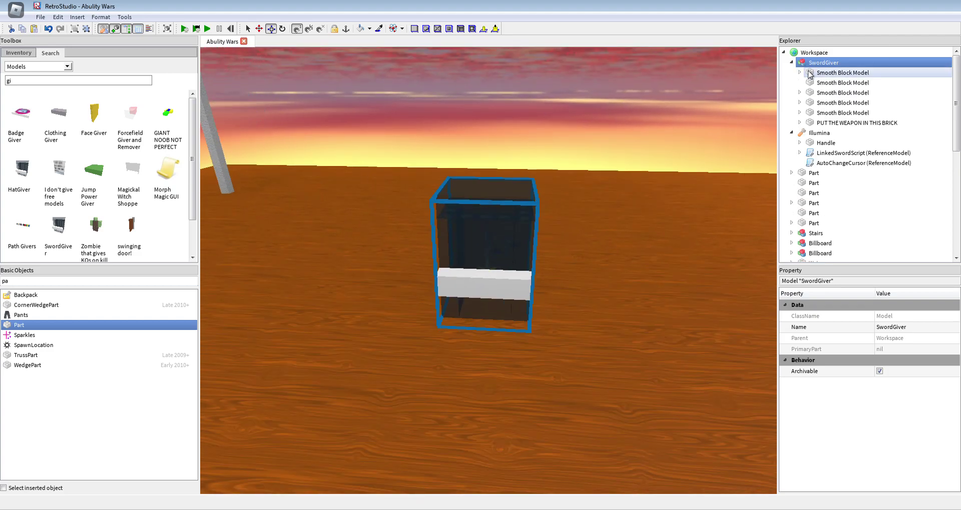
pyautogui.click(818, 123)
pyautogui.click(800, 123)
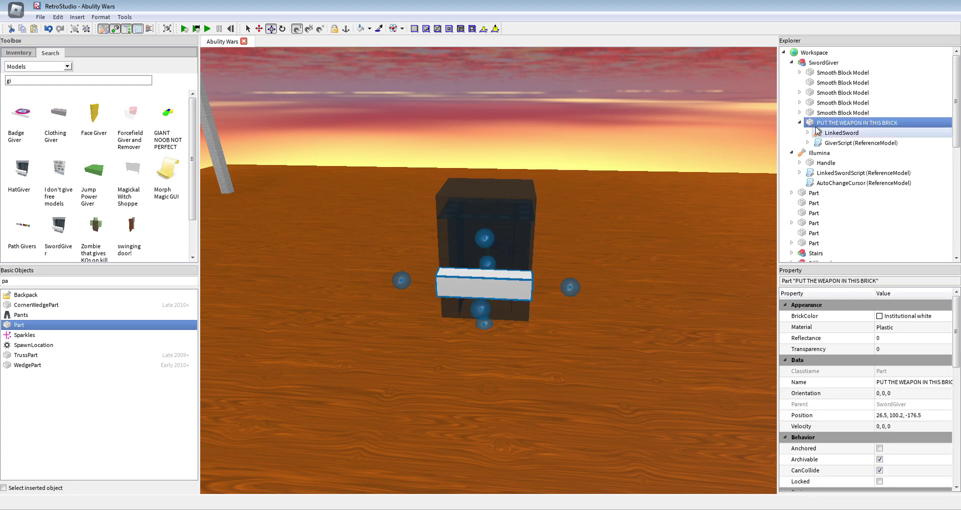
pyautogui.rightClick(821, 133)
pyautogui.click(799, 112)
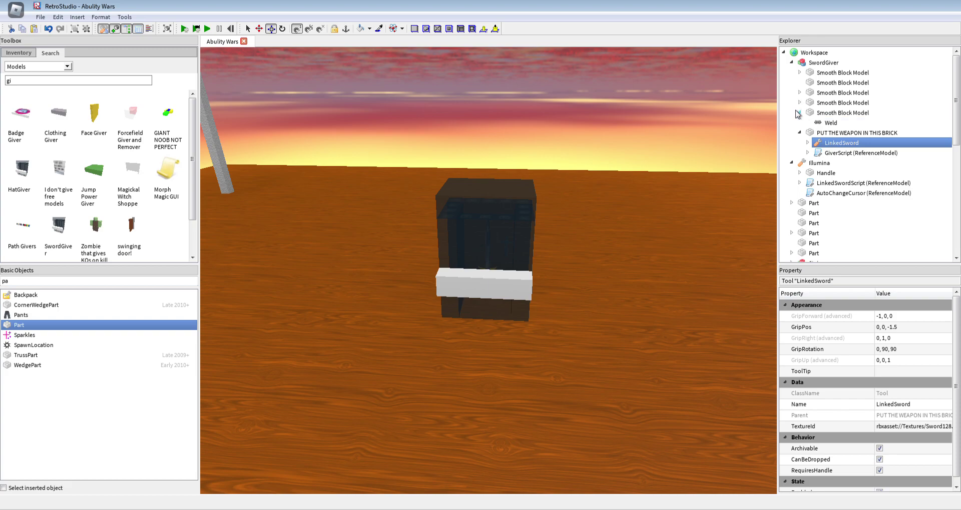
pyautogui.click(799, 114)
pyautogui.rightClick(828, 132)
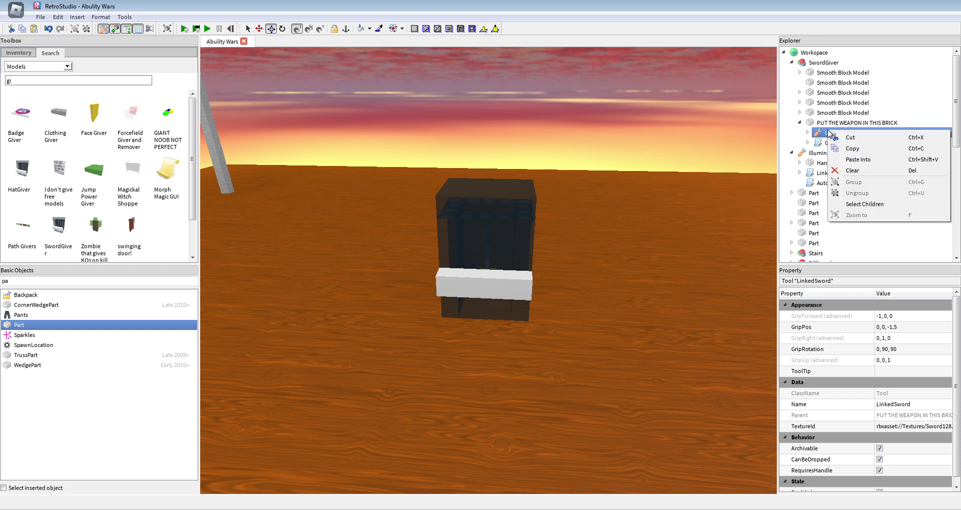
pyautogui.click(836, 171)
# Move the Illumina Handle beside the SwordGiver at 33, 98, -173.5 and rotate it upright to orientation -90, -90, 0.
pyautogui.press('w')
pyautogui.moveTo(558, 142); pyautogui.dragTo(492, 206, button='right')
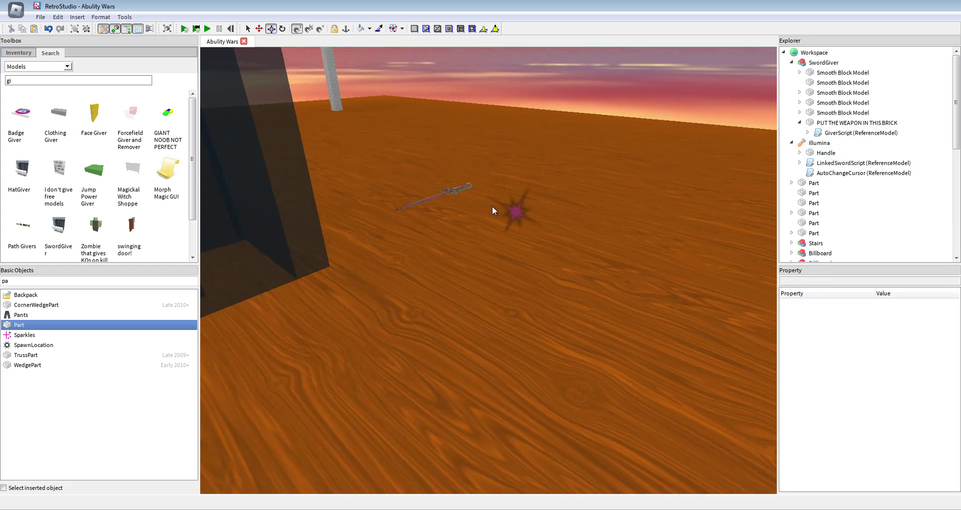
pyautogui.moveTo(412, 196); pyautogui.dragTo(412, 245)
pyautogui.scroll(-3, 423, 226)
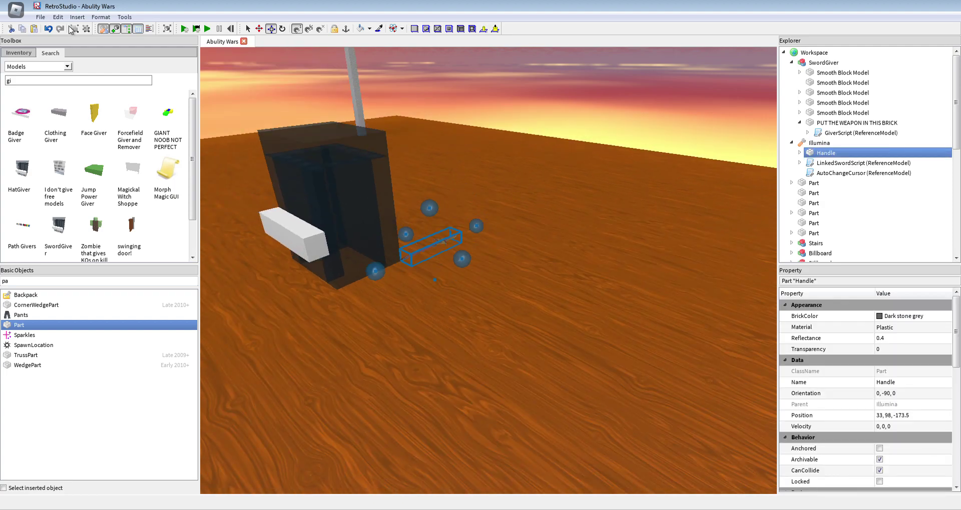
pyautogui.scroll(3, 413, 244)
pyautogui.click(283, 29)
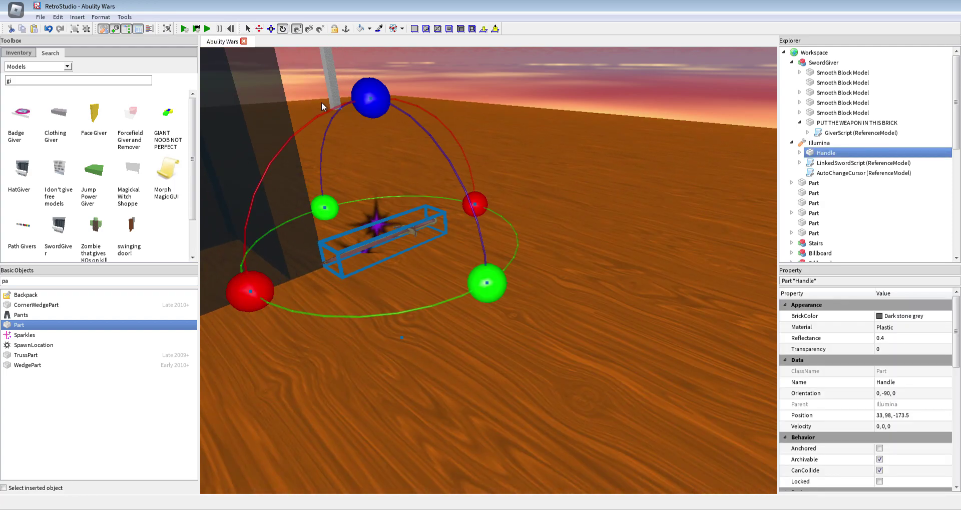
pyautogui.moveTo(246, 303); pyautogui.dragTo(313, 159)
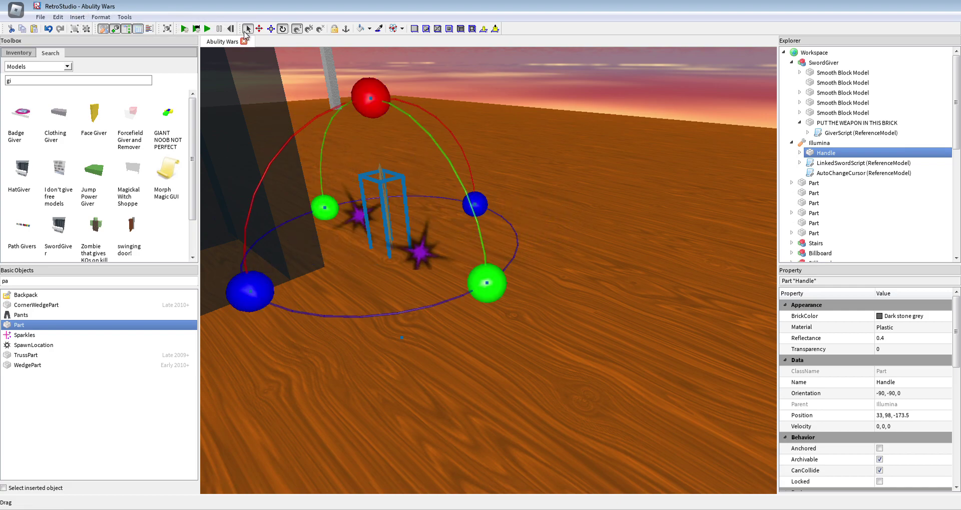
# Place the upright Illumina Handle against the side of the SwordGiver at 29.4, 99.6, -172.5.
pyautogui.click(246, 30)
pyautogui.moveTo(385, 210); pyautogui.dragTo(354, 285)
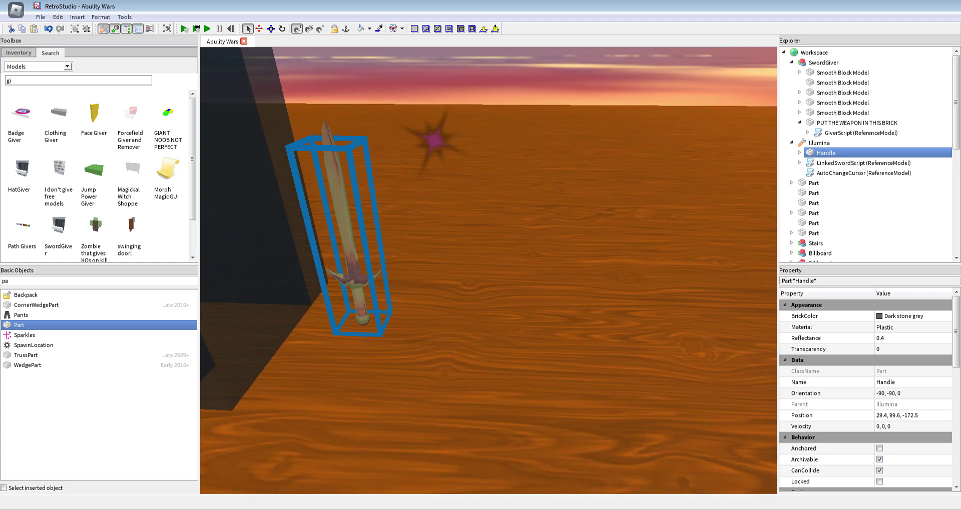
pyautogui.scroll(3, 354, 285)
pyautogui.moveTo(354, 286); pyautogui.dragTo(439, 277, button='right')
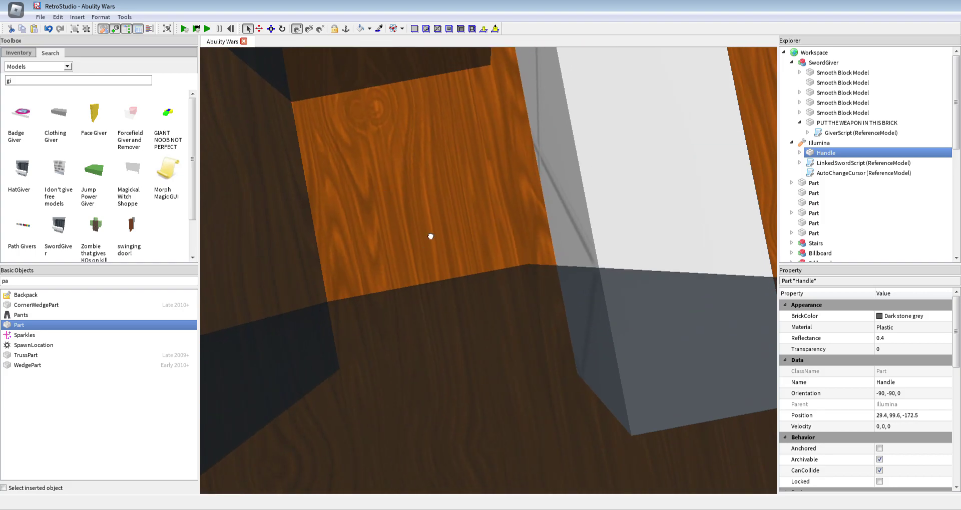
pyautogui.scroll(-4, 424, 162)
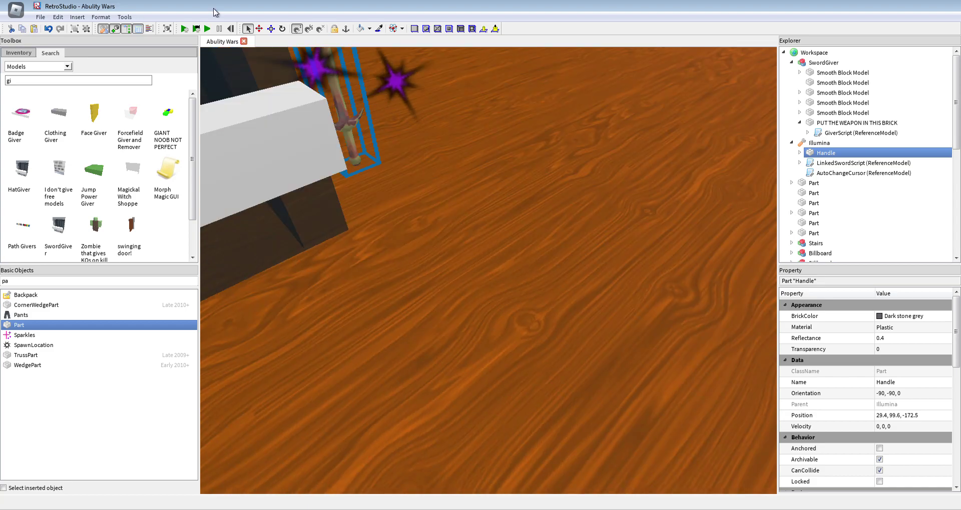
# Shift the Illumina Handle along its axes into the SwordGiver's dark cabinet, at position 29.4, 100.6, -176.5.
pyautogui.scroll(2, 285, 70)
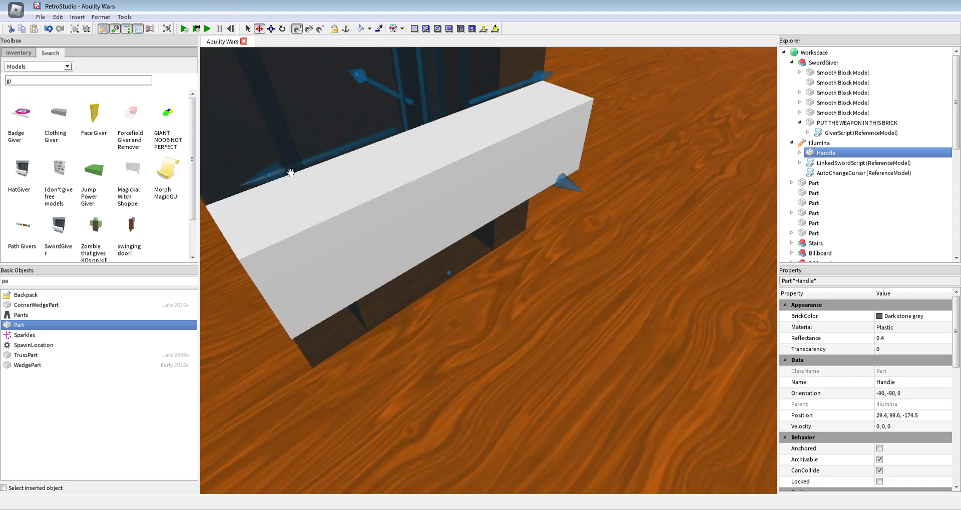
pyautogui.moveTo(279, 175); pyautogui.dragTo(265, 181)
pyautogui.moveTo(265, 181); pyautogui.dragTo(412, 314, button='right')
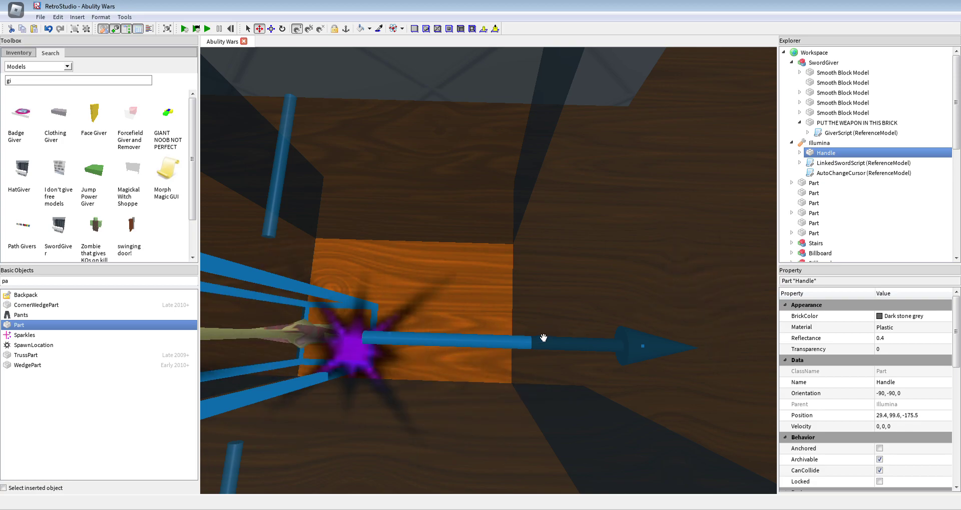
pyautogui.scroll(-6, 629, 339)
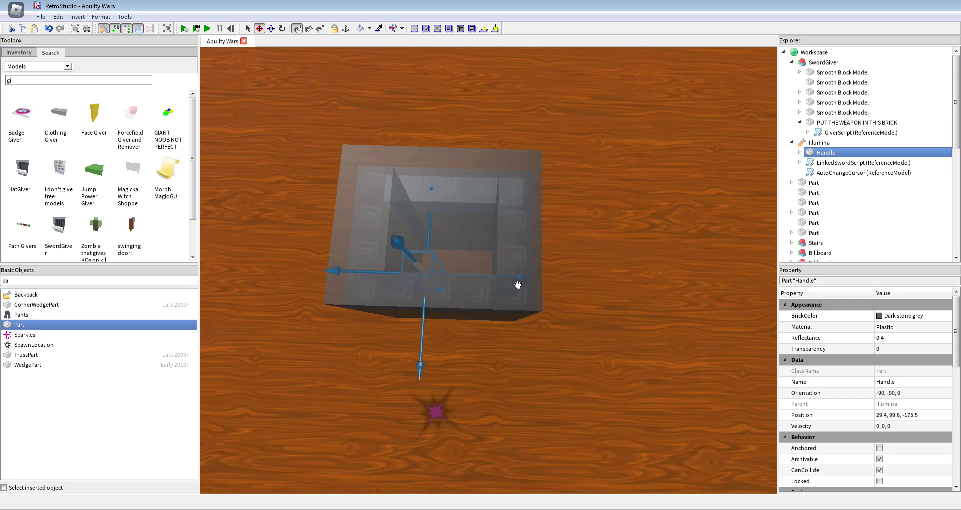
pyautogui.moveTo(554, 280); pyautogui.dragTo(562, 223, button='right')
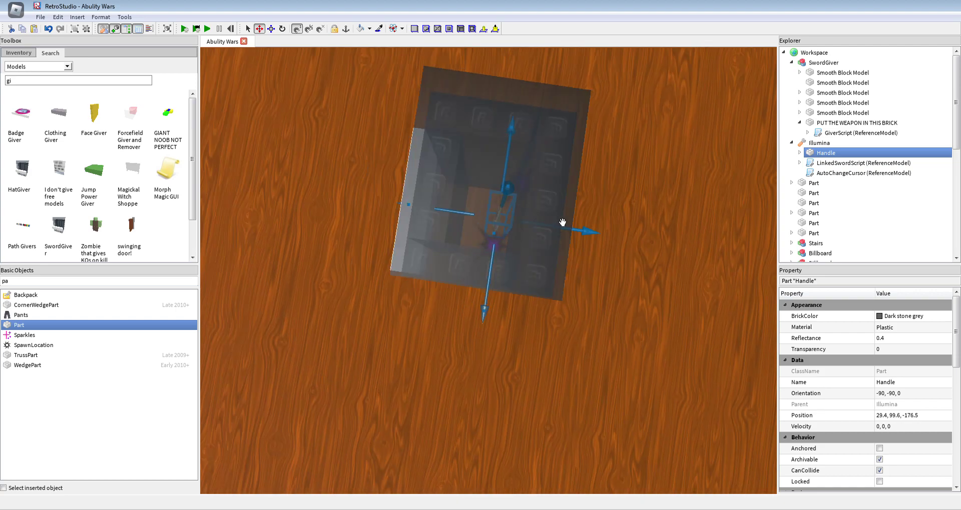
pyautogui.moveTo(583, 235)
pyautogui.mouseDown()
pyautogui.moveTo(575, 230)
pyautogui.moveTo(591, 232)
pyautogui.mouseUp()
pyautogui.moveTo(590, 232); pyautogui.dragTo(596, 217, button='right')
pyautogui.press('d')
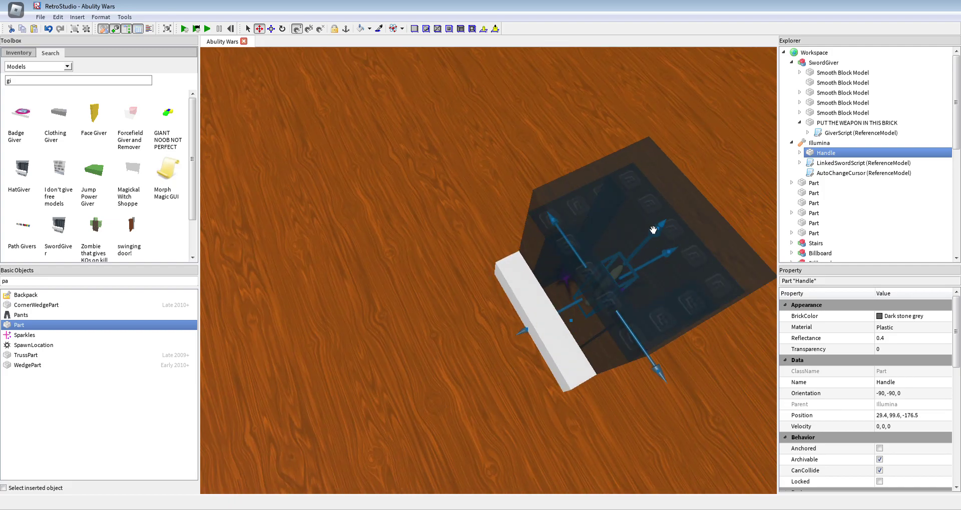
pyautogui.scroll(3, 662, 204)
pyautogui.moveTo(663, 205); pyautogui.dragTo(644, 255, button='right')
pyautogui.scroll(-3, 644, 255)
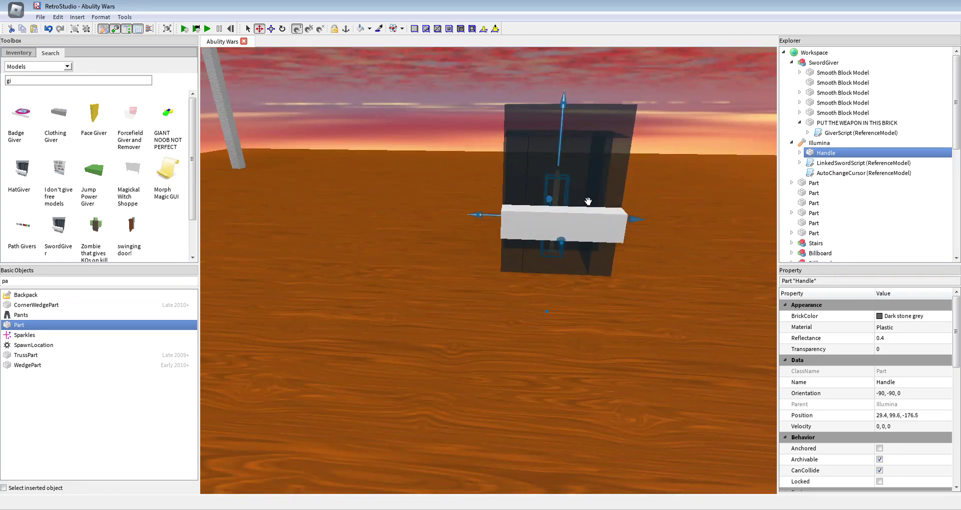
pyautogui.press('d')
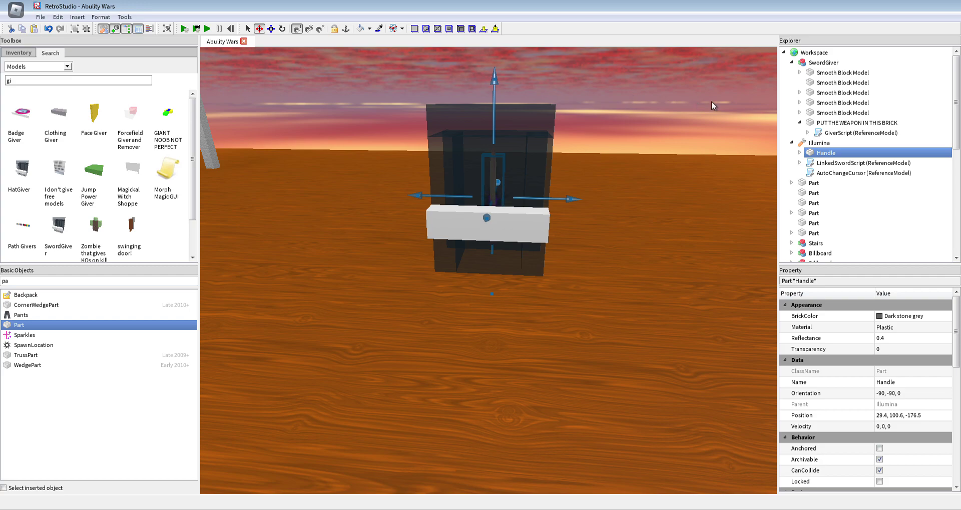
# Reparent the Illumina tool to the SwordGiver's PUT THE WEAPON IN THIS BRICK part and collapse the model's tree.
pyautogui.click(791, 143)
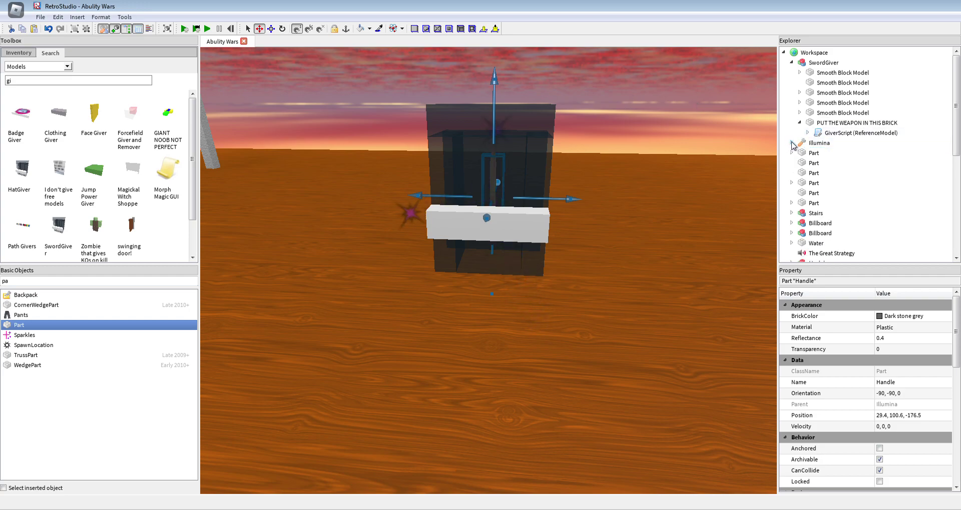
pyautogui.click(802, 145)
pyautogui.moveTo(820, 122); pyautogui.dragTo(803, 120)
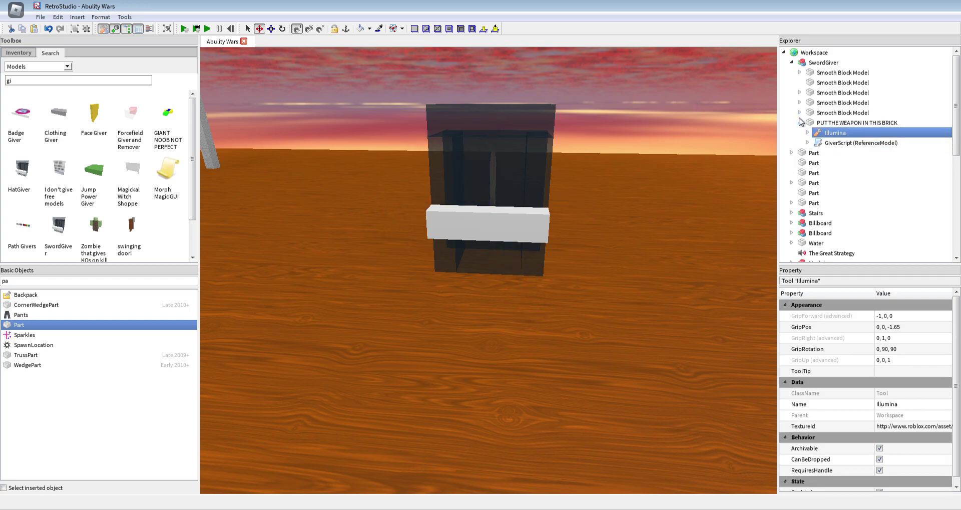
pyautogui.click(800, 123)
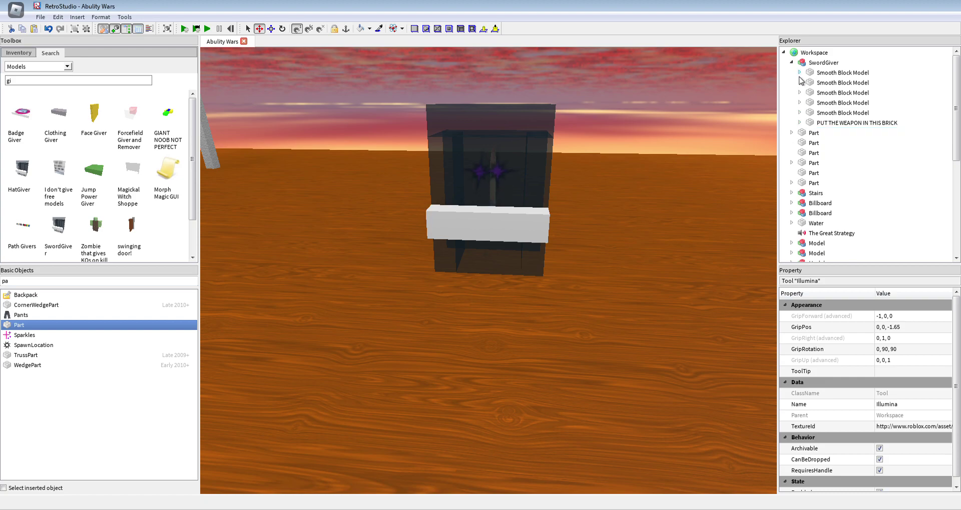
pyautogui.click(792, 63)
# Select the SwordGiver, examine its placement on the platform beneath the roof, and deselect it.
pyautogui.click(803, 63)
pyautogui.scroll(-2, 433, 147)
pyautogui.scroll(-6, 433, 147)
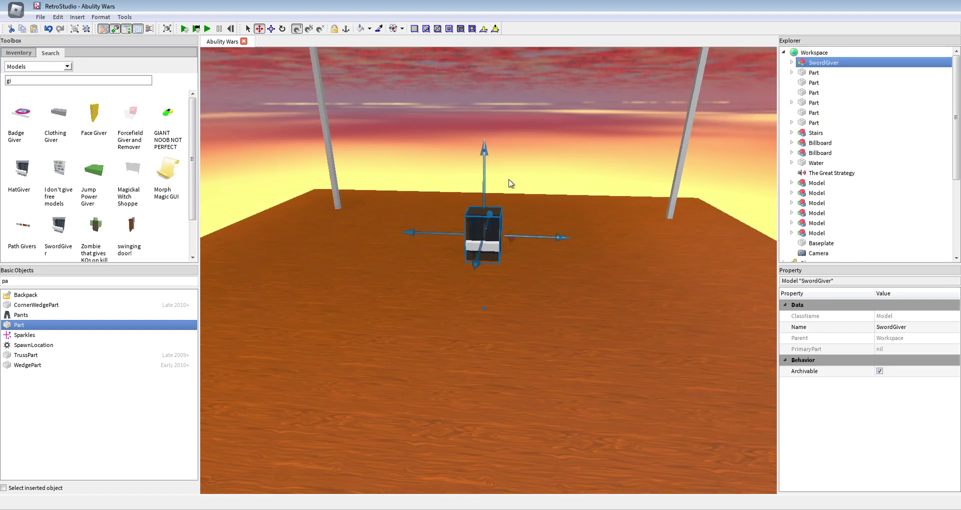
pyautogui.click(532, 156)
pyautogui.scroll(2, 532, 157)
pyautogui.scroll(-5, 499, 154)
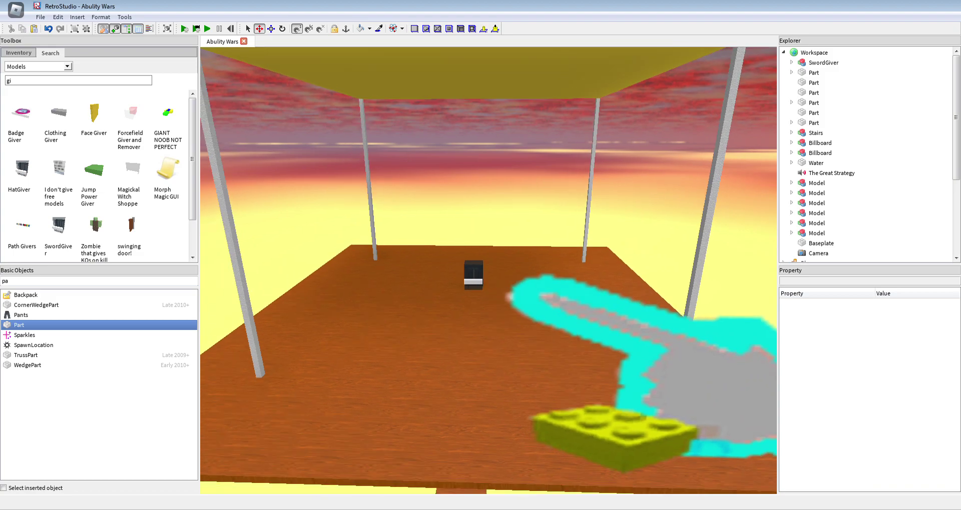
pyautogui.press('w')
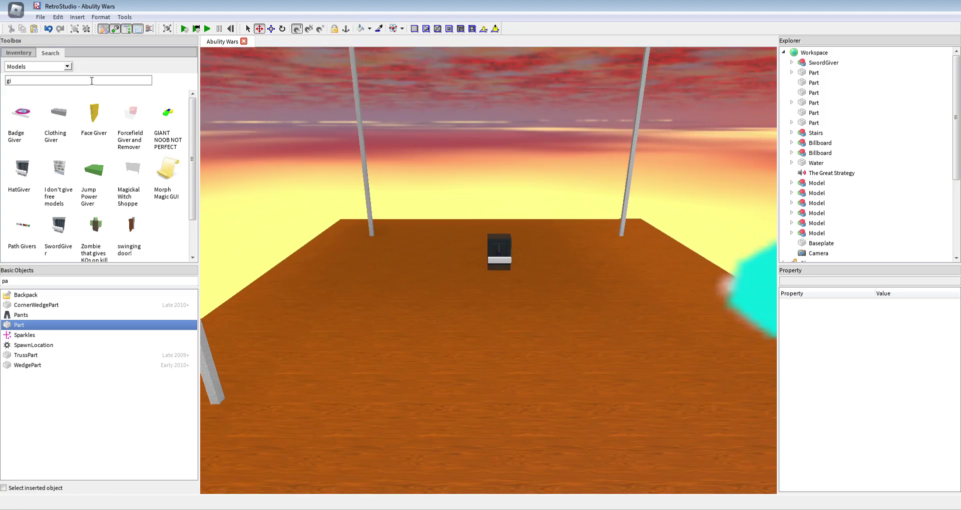
# Insert the Classic Tool model from the unfiltered model list and move it from StarterPack into the Workspace.
pyautogui.press('BackSpace')
pyautogui.press('BackSpace')
pyautogui.moveTo(236, 163); pyautogui.dragTo(236, 164, button='right')
pyautogui.press('w')
pyautogui.scroll(-3, 65, 170)
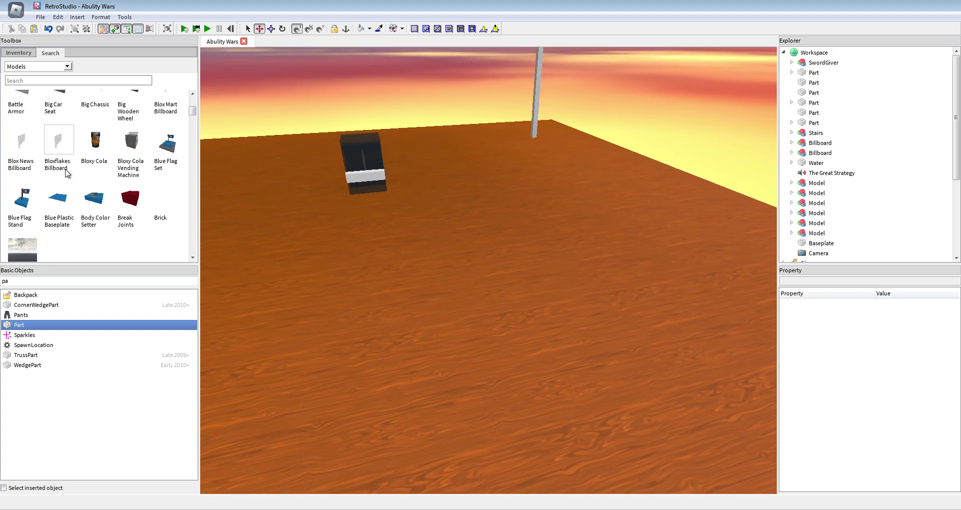
pyautogui.press('a')
pyautogui.scroll(-3, 118, 177)
pyautogui.press('d')
pyautogui.scroll(1, 123, 179)
pyautogui.press('d')
pyautogui.scroll(2, 124, 175)
pyautogui.press('a')
pyautogui.scroll(-4, 125, 177)
pyautogui.scroll(-1, 133, 183)
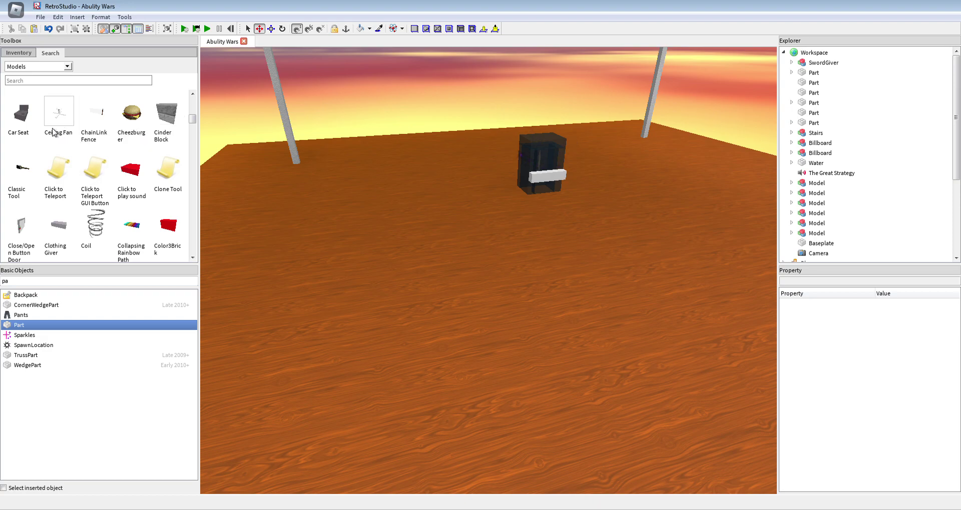
pyautogui.click(20, 174)
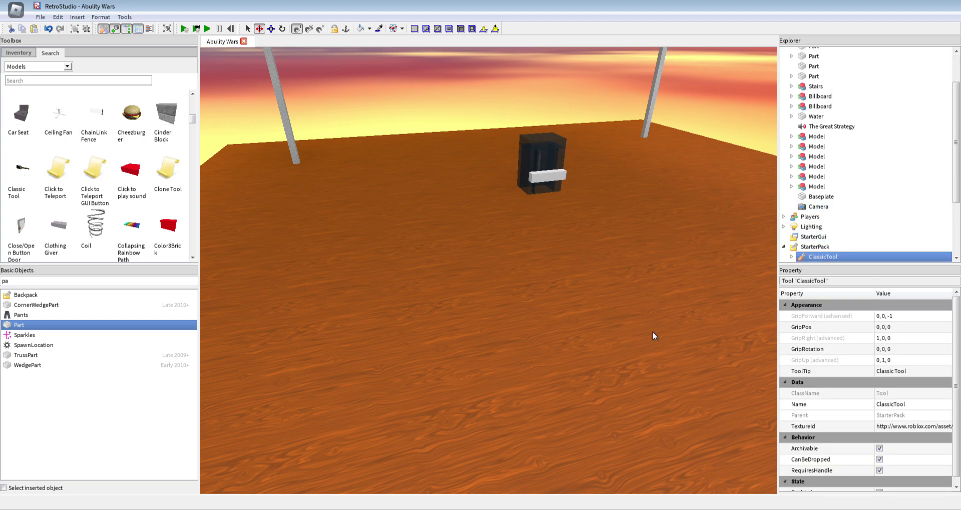
pyautogui.moveTo(807, 258); pyautogui.dragTo(817, 70)
pyautogui.moveTo(572, 161); pyautogui.dragTo(546, 156, button='right')
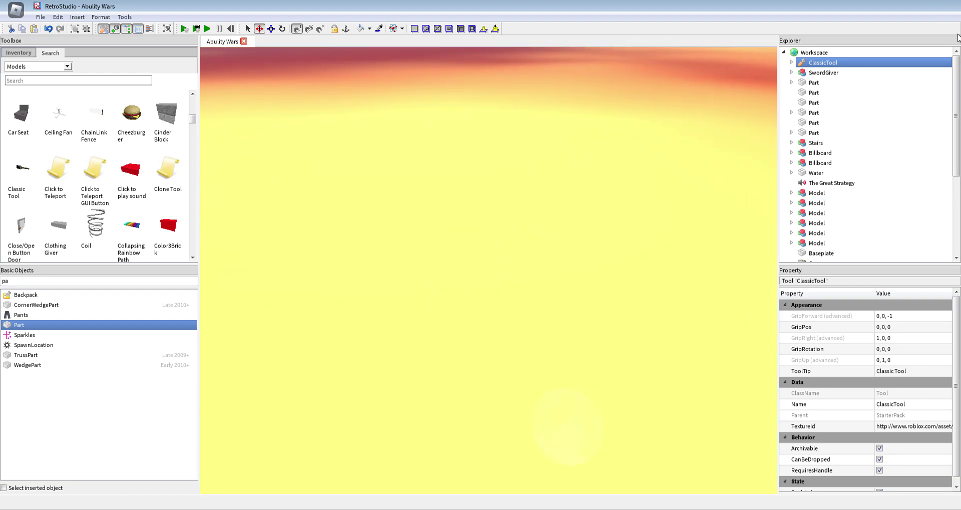
# Examine the ClassicTool's Handle on the wooden platform, deselect it and collapse the tool's tree.
pyautogui.click(791, 62)
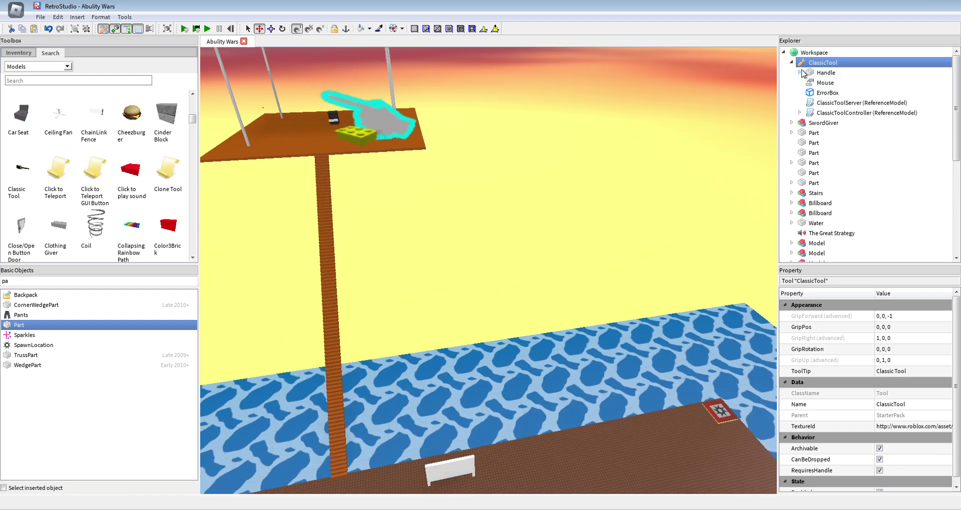
pyautogui.click(810, 76)
pyautogui.press('f')
pyautogui.moveTo(630, 150); pyautogui.dragTo(538, 171, button='right')
pyautogui.scroll(-3, 538, 171)
pyautogui.scroll(5, 508, 154)
pyautogui.scroll(-5, 605, 128)
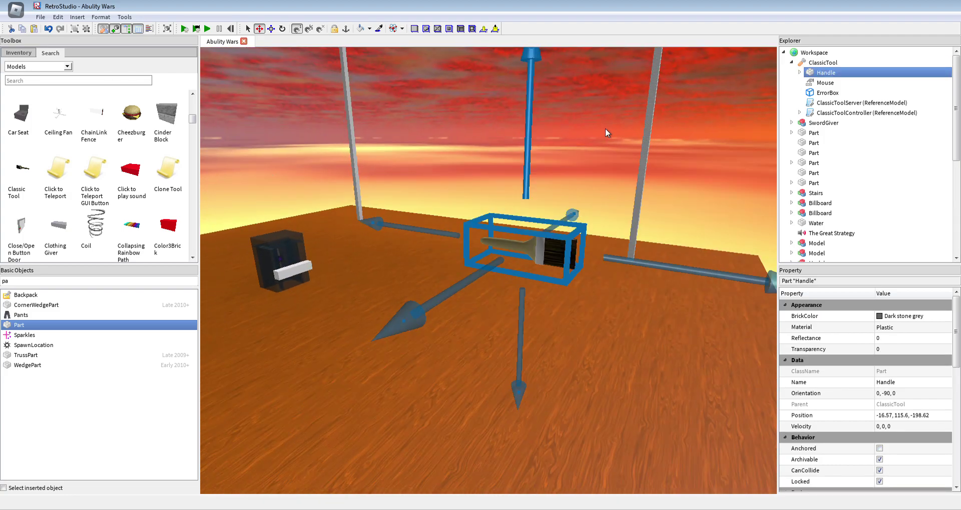
pyautogui.click(605, 129)
pyautogui.moveTo(605, 128); pyautogui.dragTo(670, 171, button='right')
pyautogui.scroll(2, 605, 129)
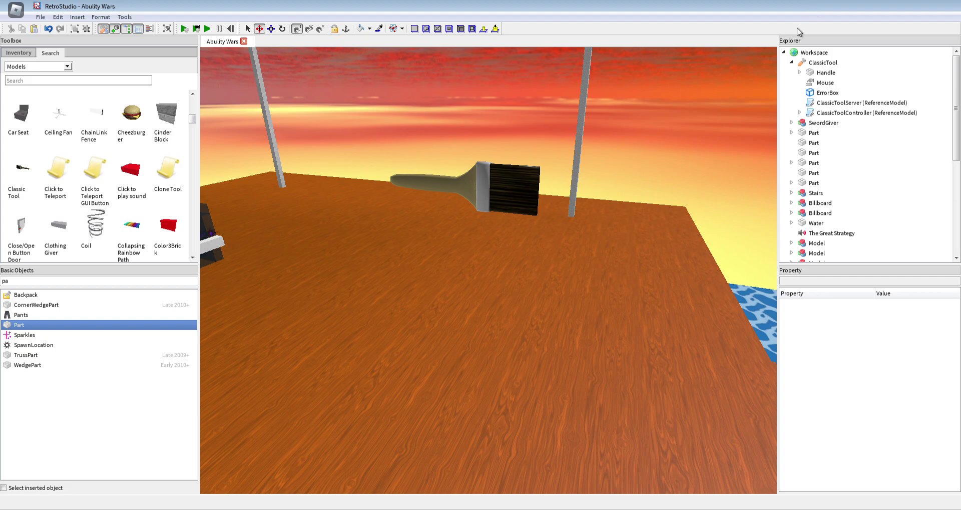
pyautogui.click(791, 62)
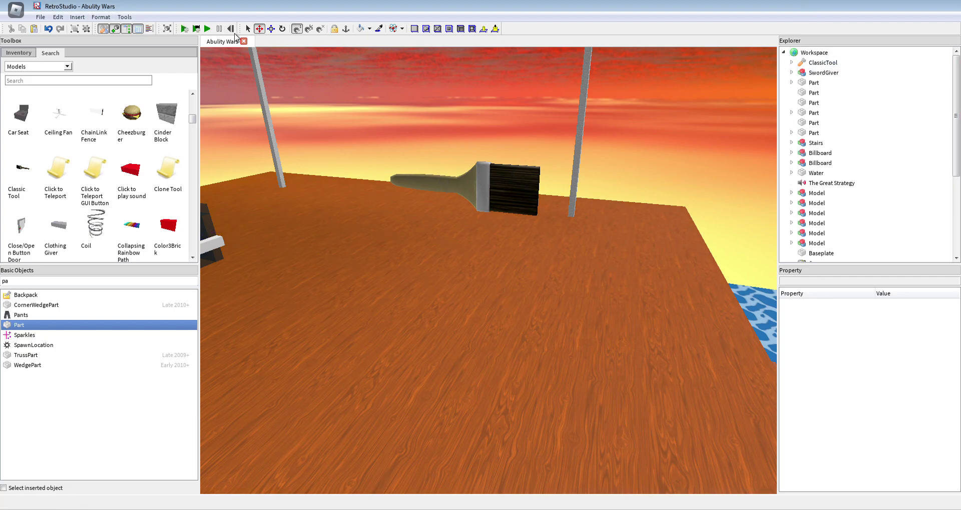
# Start a play test and walk the character off the spawn pad onto the brown baseplate.
pyautogui.click(184, 29)
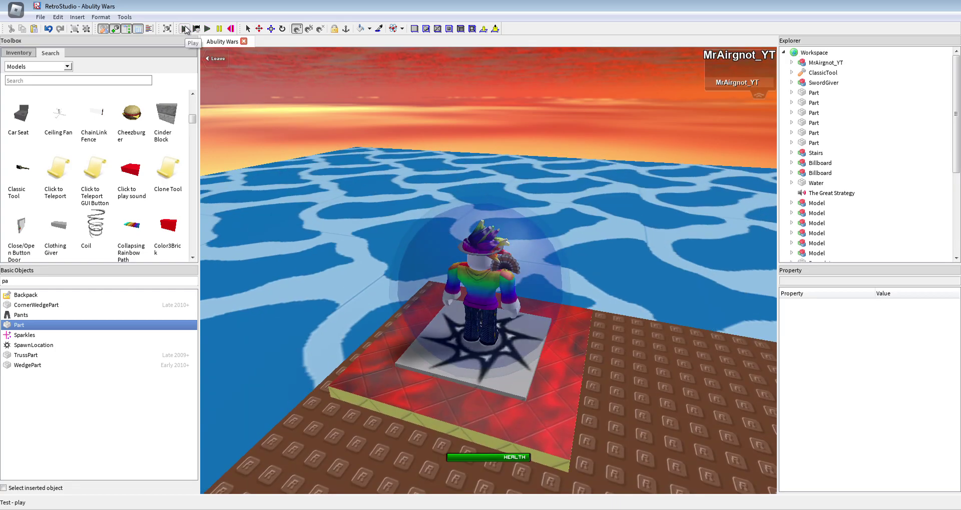
pyautogui.press('Right')
pyautogui.press('w')
pyautogui.press('space')
pyautogui.press('space')
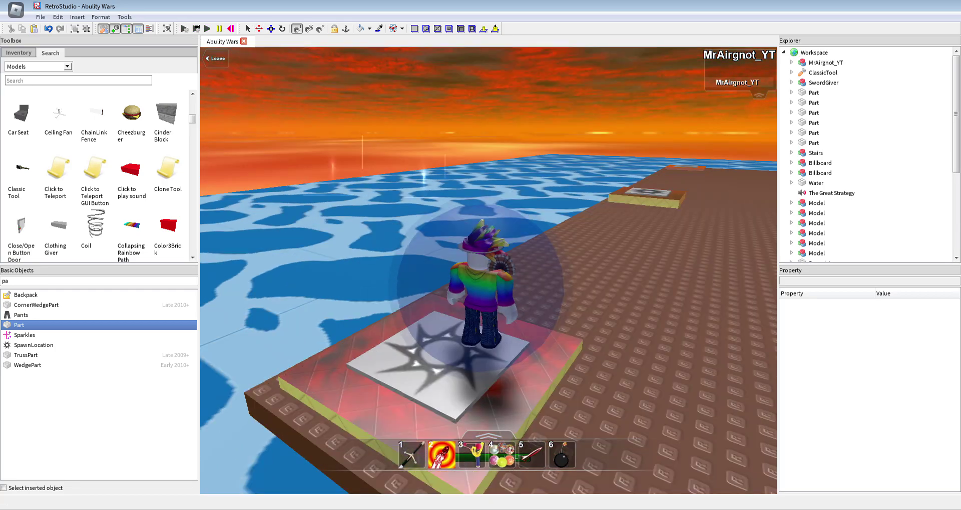
pyautogui.press('s')
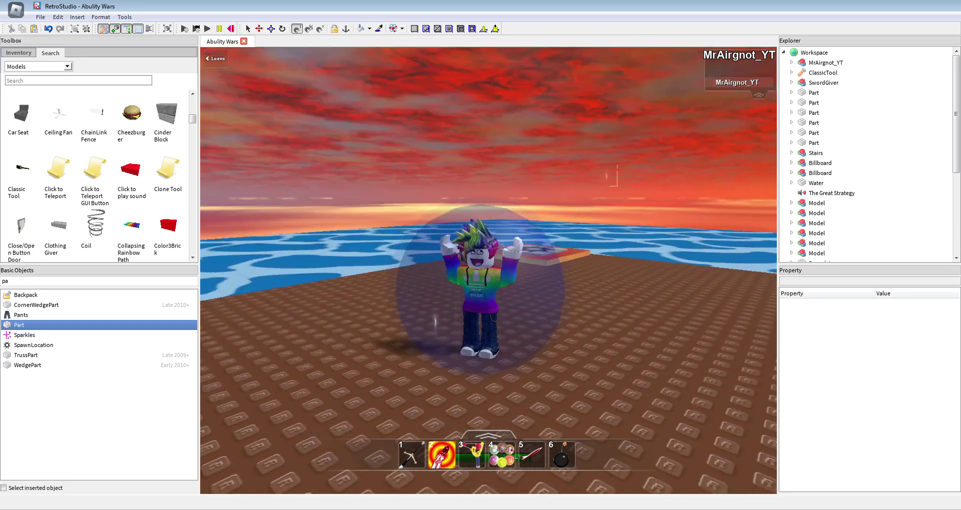
pyautogui.moveTo(434, 321); pyautogui.dragTo(476, 359, button='right')
pyautogui.scroll(4, 497, 272)
pyautogui.scroll(-2, 497, 273)
# Try out the tool in hotbar slot 2 while crossing the baseplate and put it away again.
pyautogui.press('2')
pyautogui.scroll(-1, 500, 277)
pyautogui.press('w')
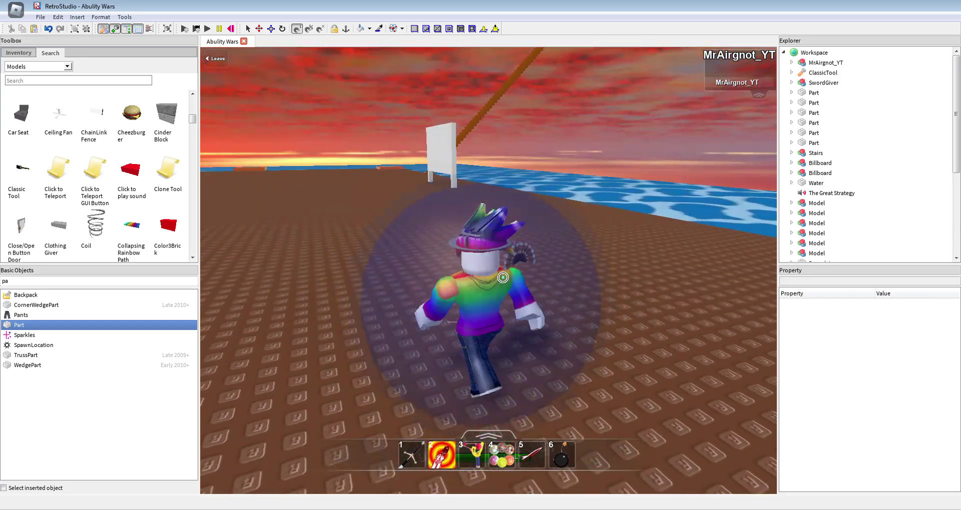
pyautogui.press('a')
pyautogui.moveTo(517, 270); pyautogui.dragTo(441, 246, button='right')
pyautogui.press('2')
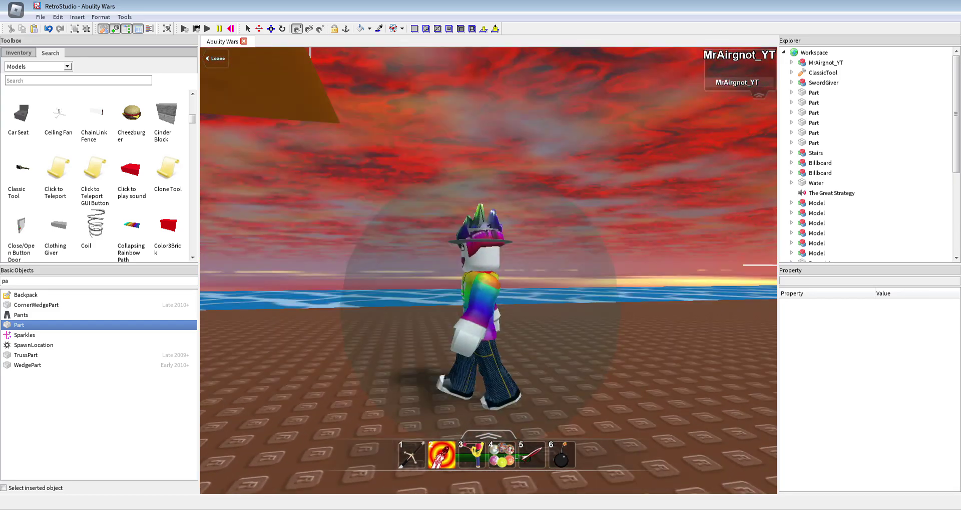
# Walk the character across the baseplate to the foot of the wooden staircase.
pyautogui.press('s')
pyautogui.press('a')
pyautogui.press('s')
pyautogui.press('a')
pyautogui.press('space')
pyautogui.press('w')
pyautogui.press('w')
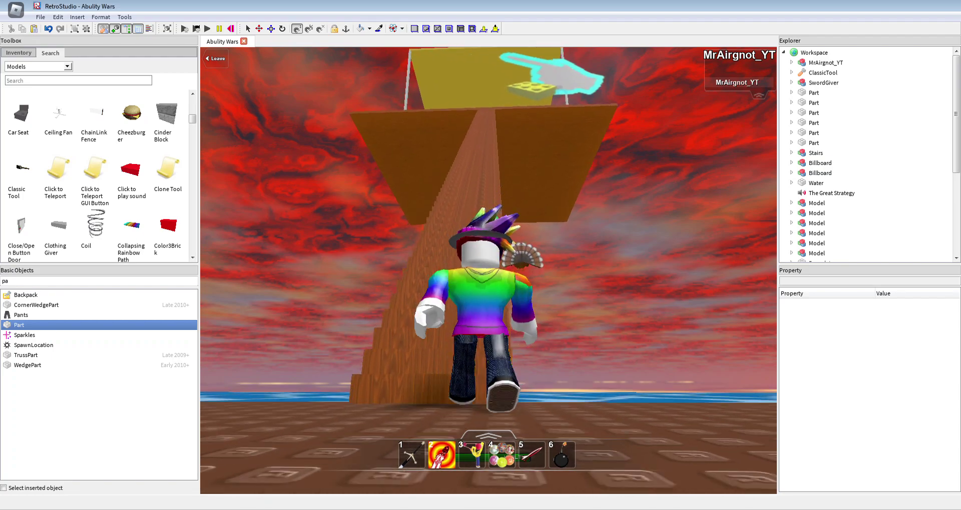
# Climb the wooden staircase to the platform and pick up the ClassicTool brush.
pyautogui.press('w')
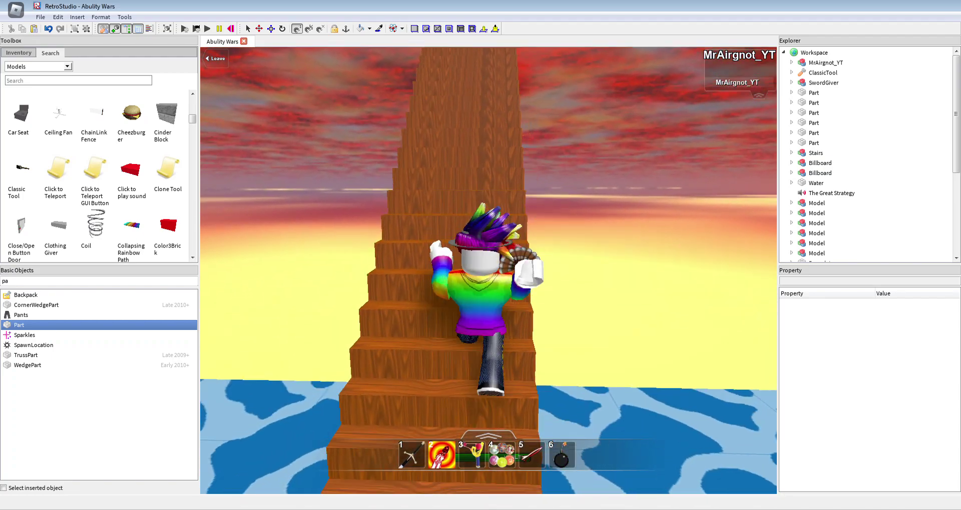
pyautogui.press('w')
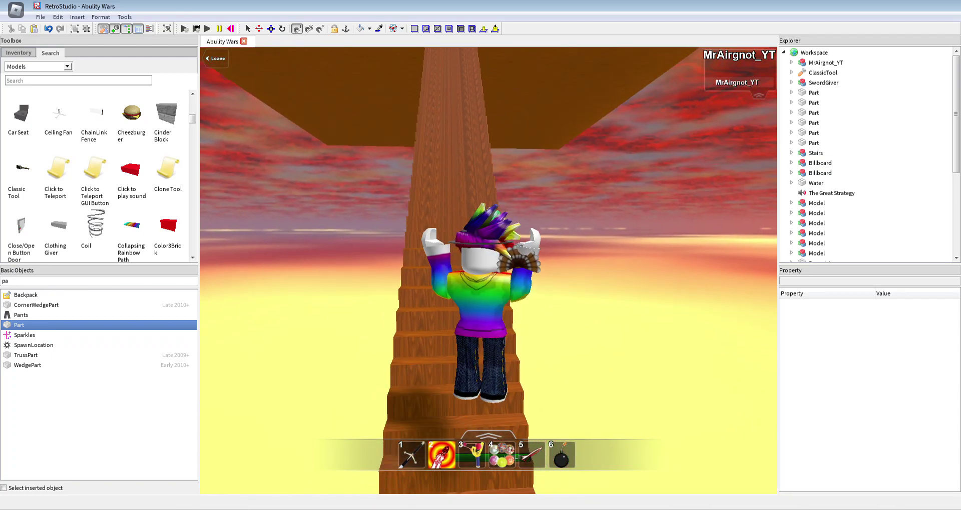
pyautogui.press('w')
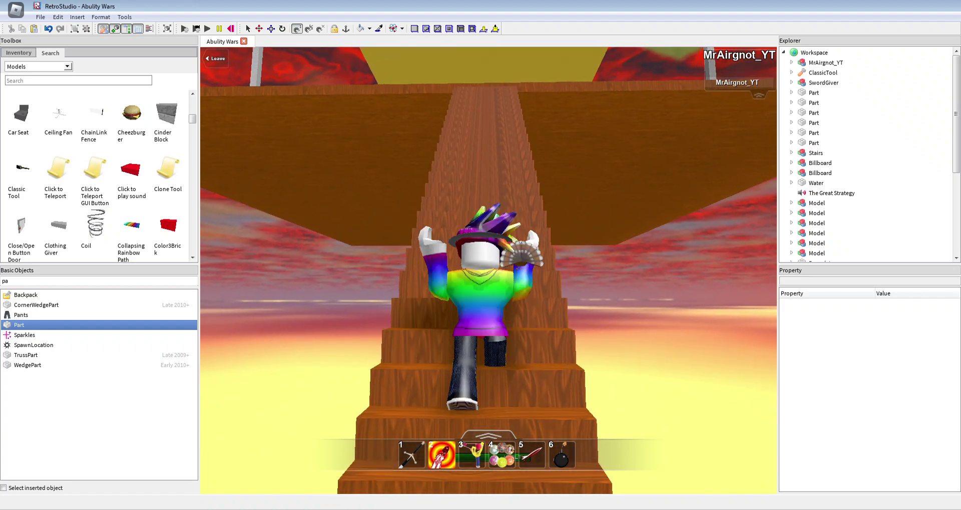
pyautogui.press('w')
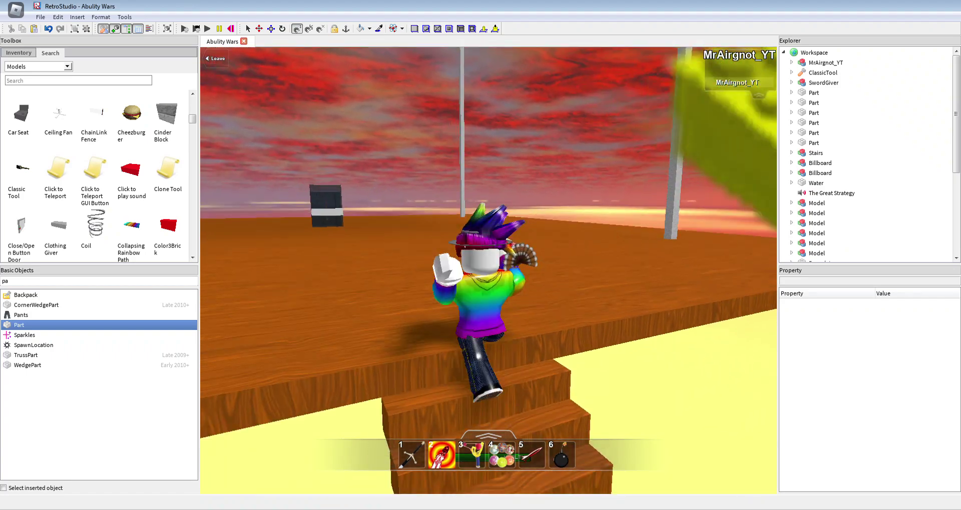
pyautogui.press('w')
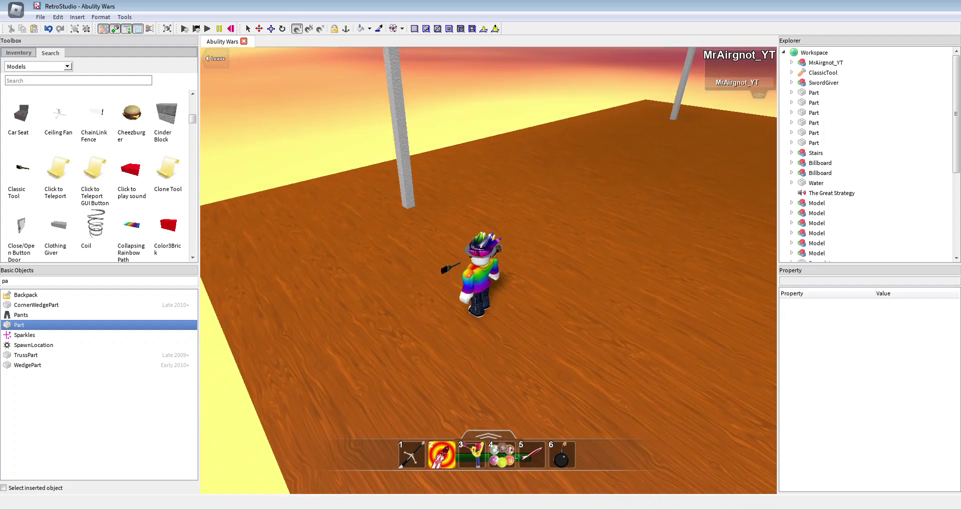
pyautogui.press('d')
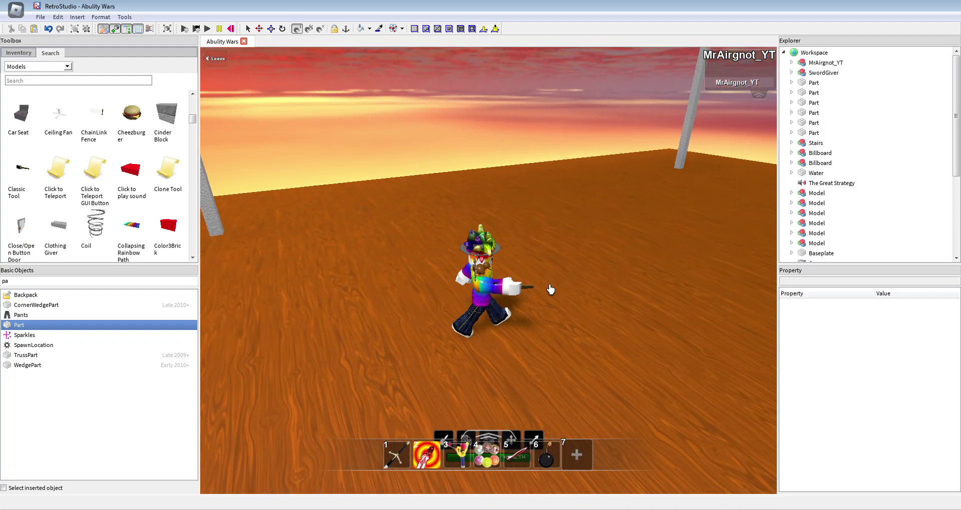
# Clear the six other tools from the hotbar through the backpack, keeping only the Classic Tool.
pyautogui.press('`')
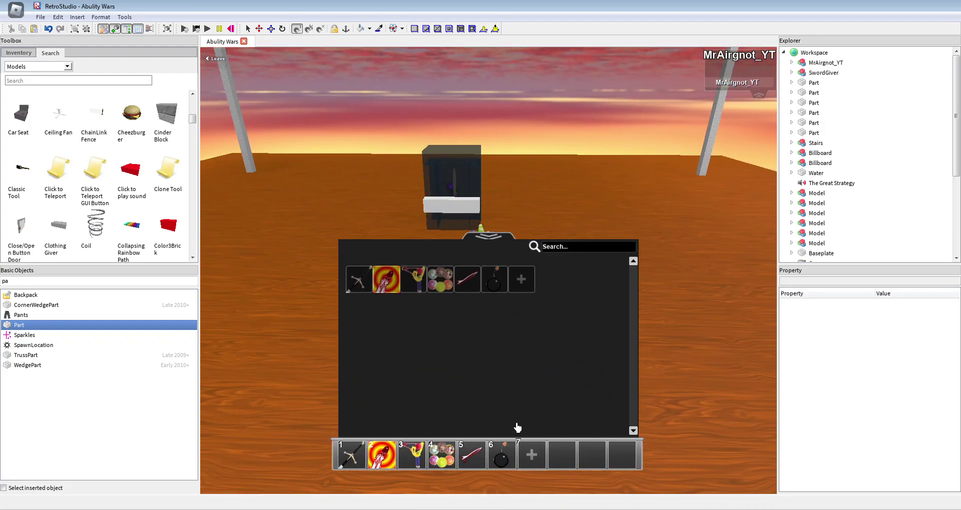
pyautogui.press('`')
pyautogui.press('`')
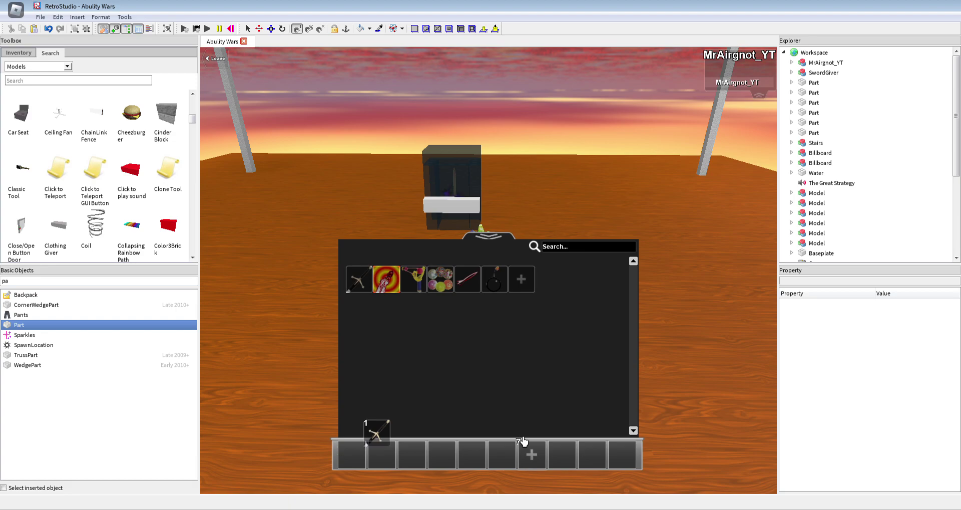
pyautogui.press('`')
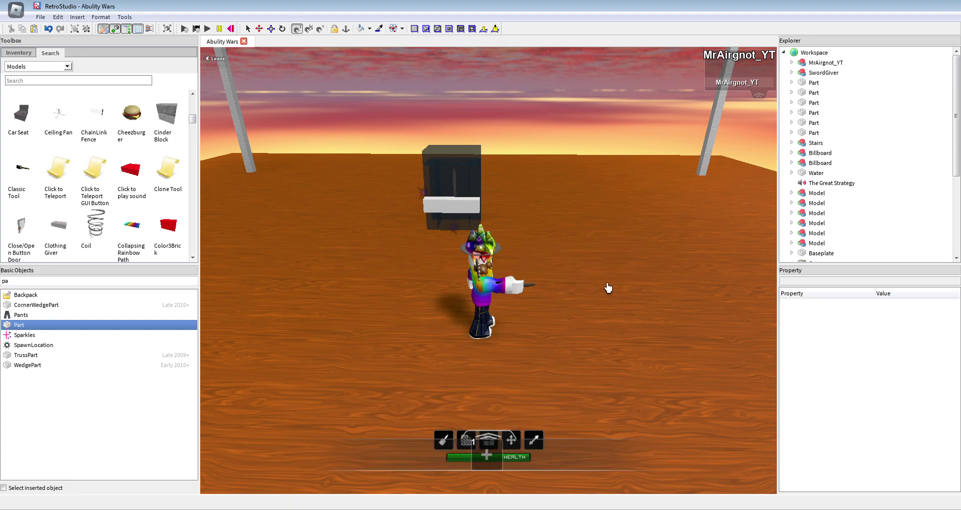
# Equip the Classic Tool and check the backpack while moving around near the SwordGiver.
pyautogui.press('d')
pyautogui.press('1')
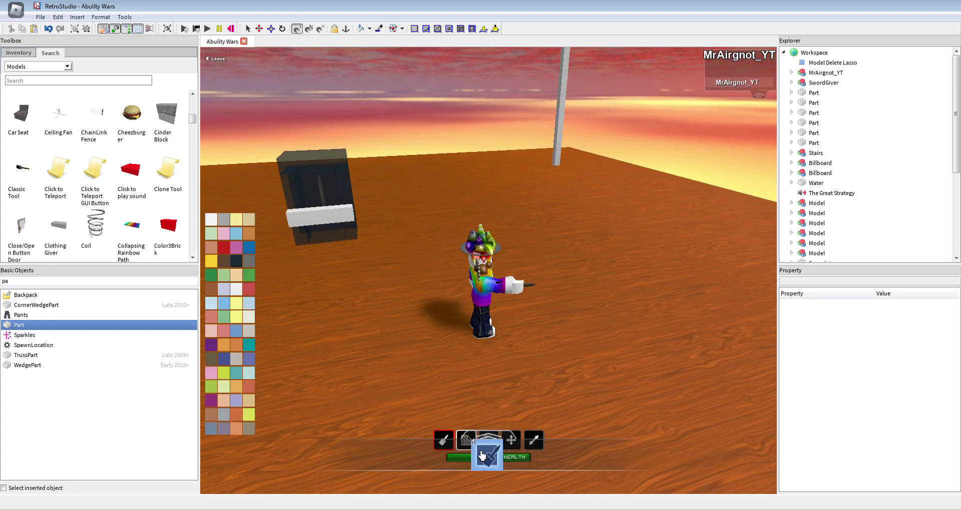
pyautogui.press('`')
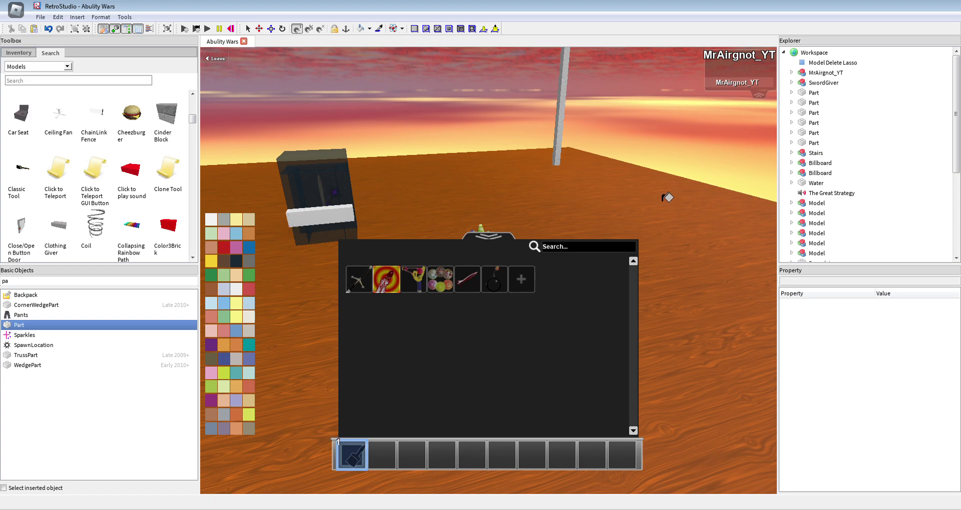
pyautogui.press('w')
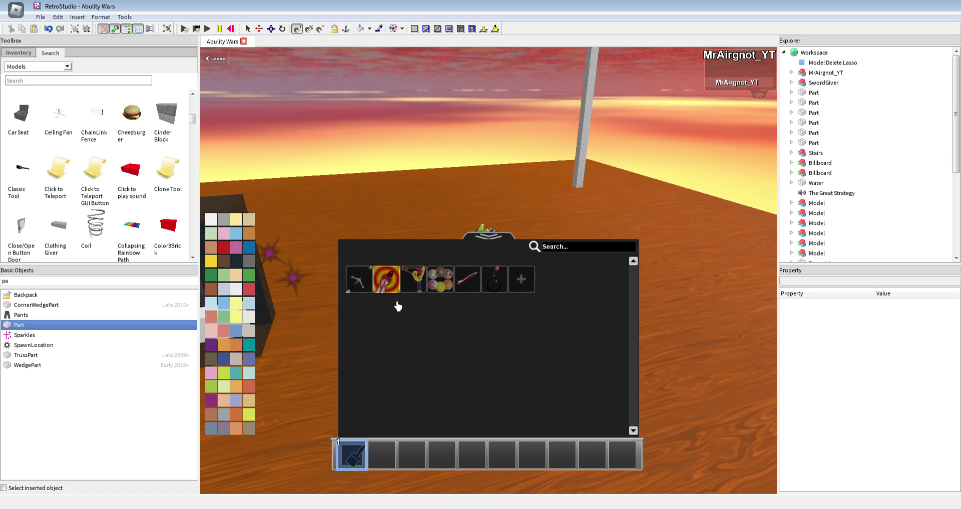
pyautogui.press('`')
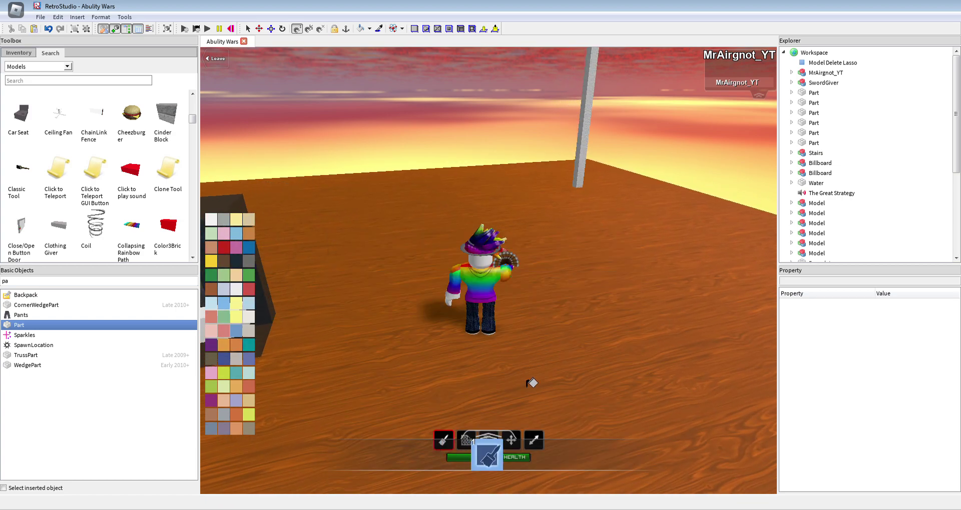
pyautogui.press('`')
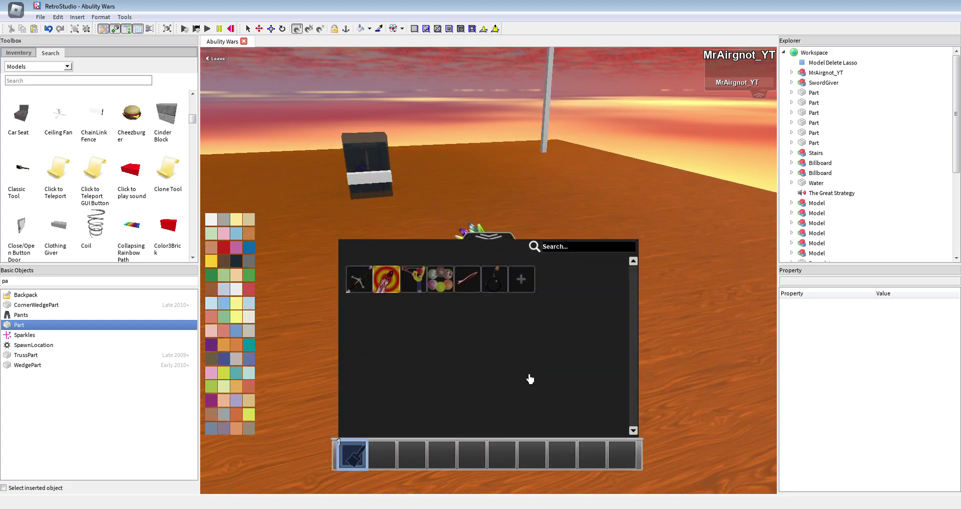
pyautogui.press('`')
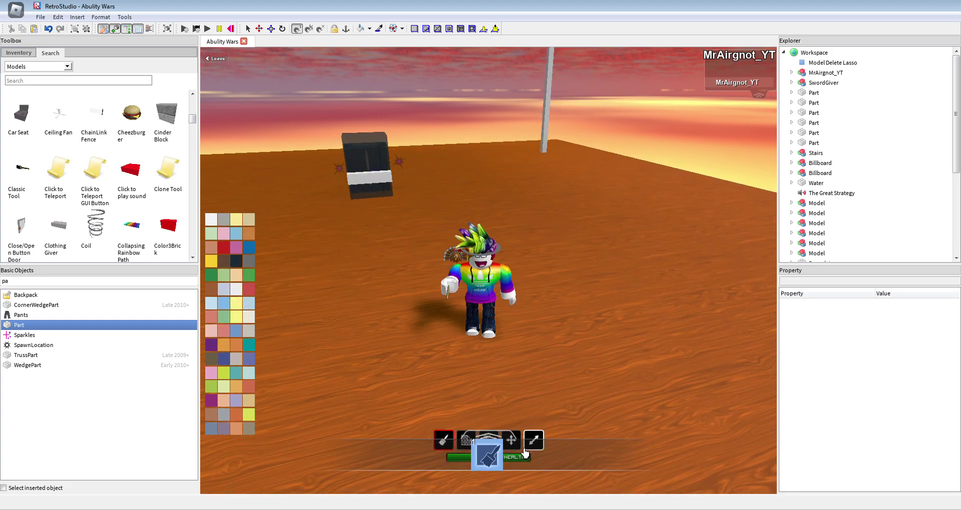
pyautogui.press('`')
pyautogui.press('`')
# Collect the Illumina sword from the SwordGiver and try switching between hotbar slots 1 and 2.
pyautogui.press('w')
pyautogui.press('1')
pyautogui.moveTo(521, 352); pyautogui.dragTo(525, 249, button='right')
pyautogui.press('a')
pyautogui.press('s')
pyautogui.press('2')
pyautogui.press('d')
pyautogui.press('1')
pyautogui.press('w')
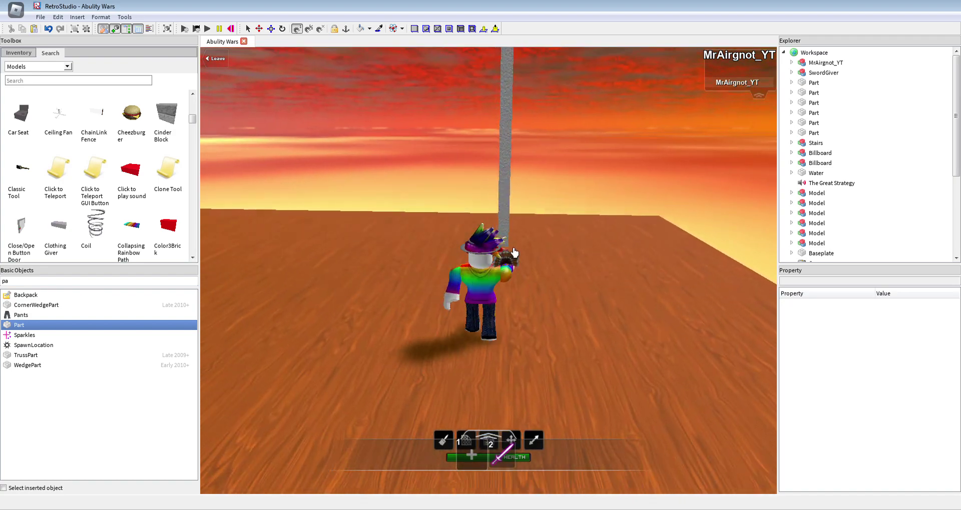
# Remove the Illumina sword from the hotbar through the backpack.
pyautogui.click(532, 443)
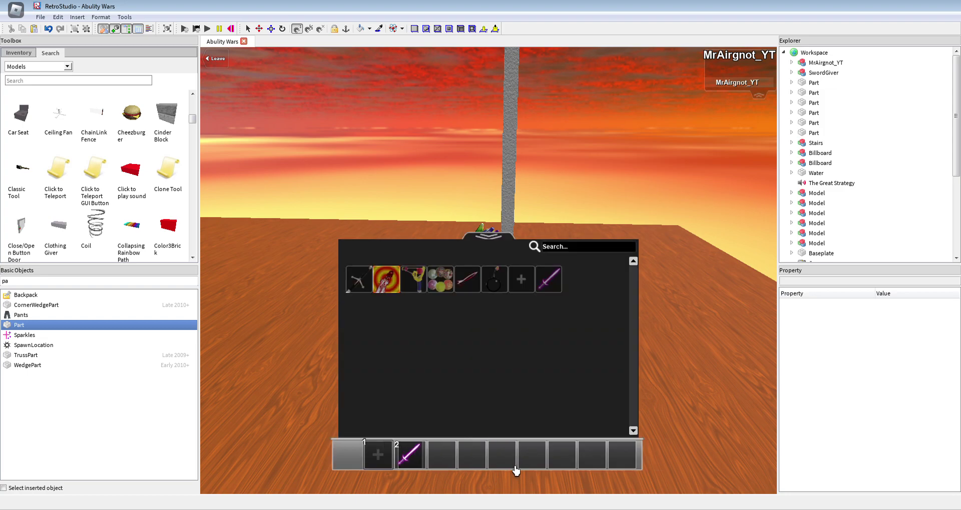
pyautogui.press('`')
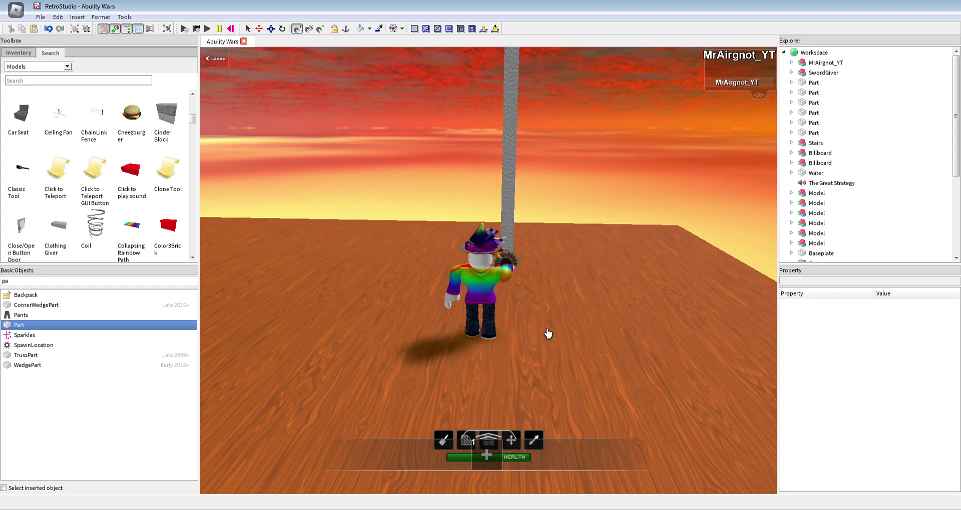
pyautogui.moveTo(550, 330); pyautogui.dragTo(520, 335, button='right')
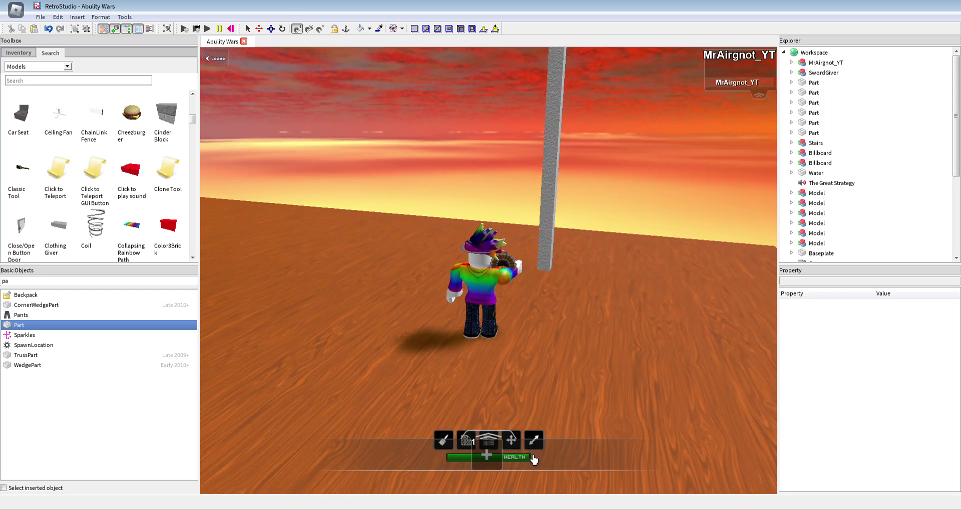
# Try to move the grey corner pillar with the Classic Tool's move mode.
pyautogui.moveTo(545, 258); pyautogui.dragTo(386, 241)
pyautogui.press('d')
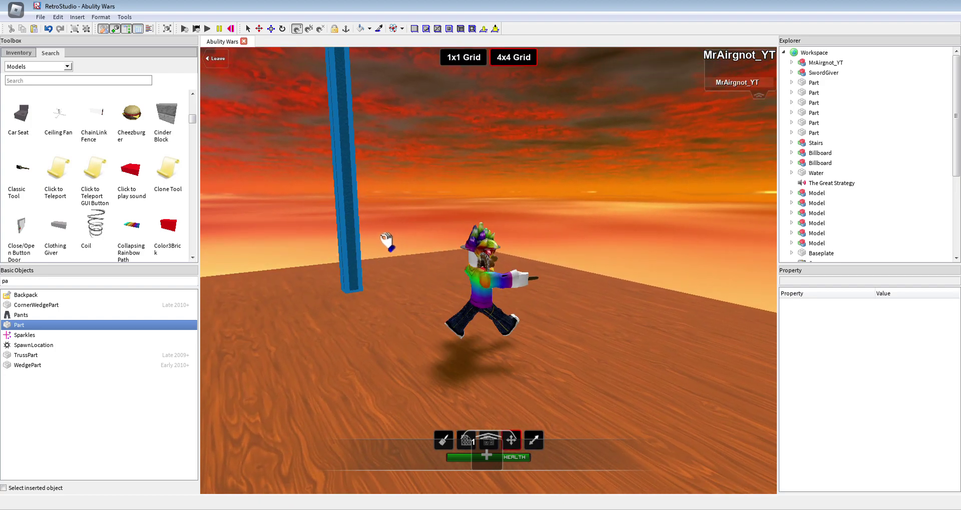
pyautogui.press('d')
pyautogui.press('s')
# Walk the character to the platform edge at the head of the staircase and view the build from above.
pyautogui.moveTo(523, 253); pyautogui.dragTo(482, 233, button='right')
pyautogui.press('d')
pyautogui.press('w')
pyautogui.press('d')
pyautogui.press('d')
pyautogui.press('w')
pyautogui.press('w')
pyautogui.press('d')
pyautogui.press('w')
pyautogui.press('w')
pyautogui.scroll(-3, 622, 313)
pyautogui.moveTo(622, 313); pyautogui.dragTo(664, 222, button='right')
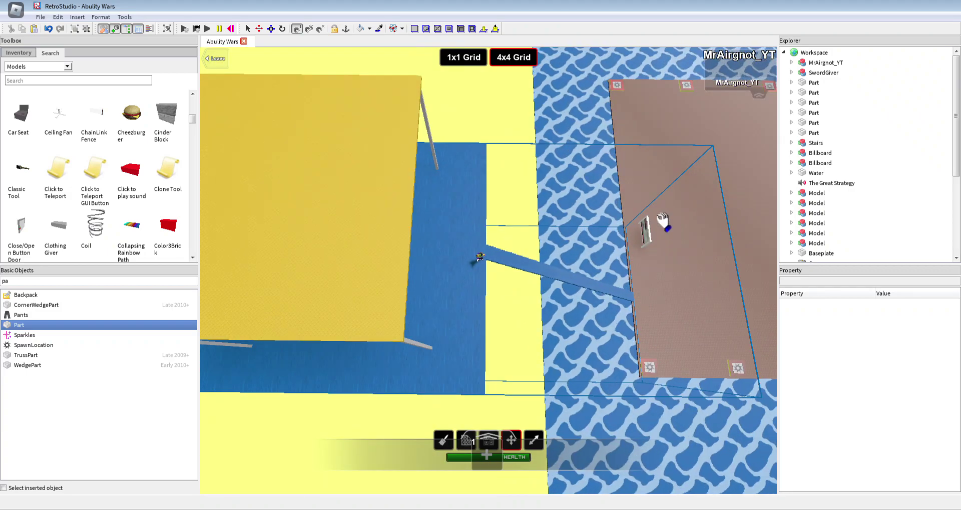